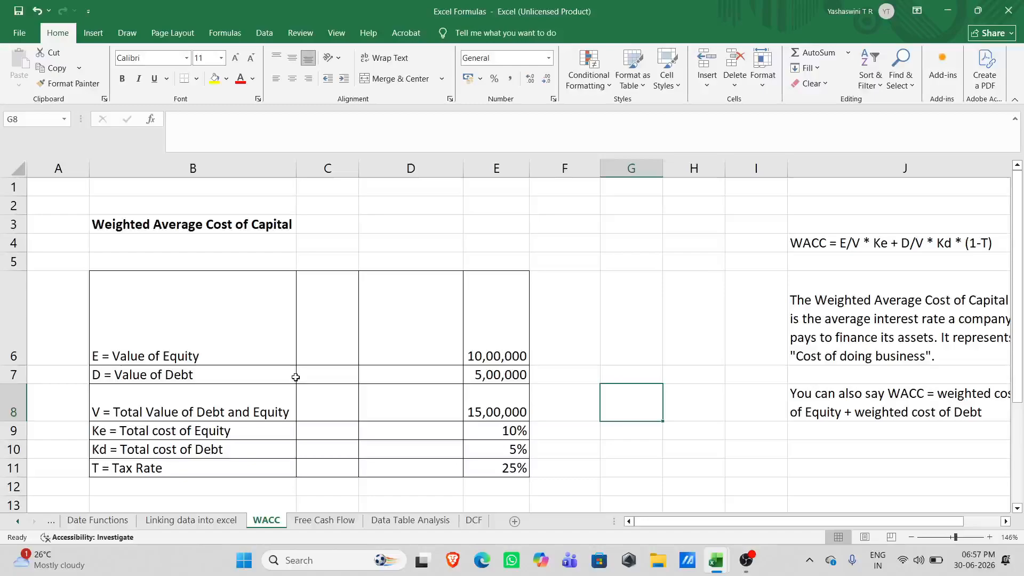
Step: Browse the neighbouring sheets of the Excel Formulas workbook and open the "Linking data into excel" sheet
click(187, 521)
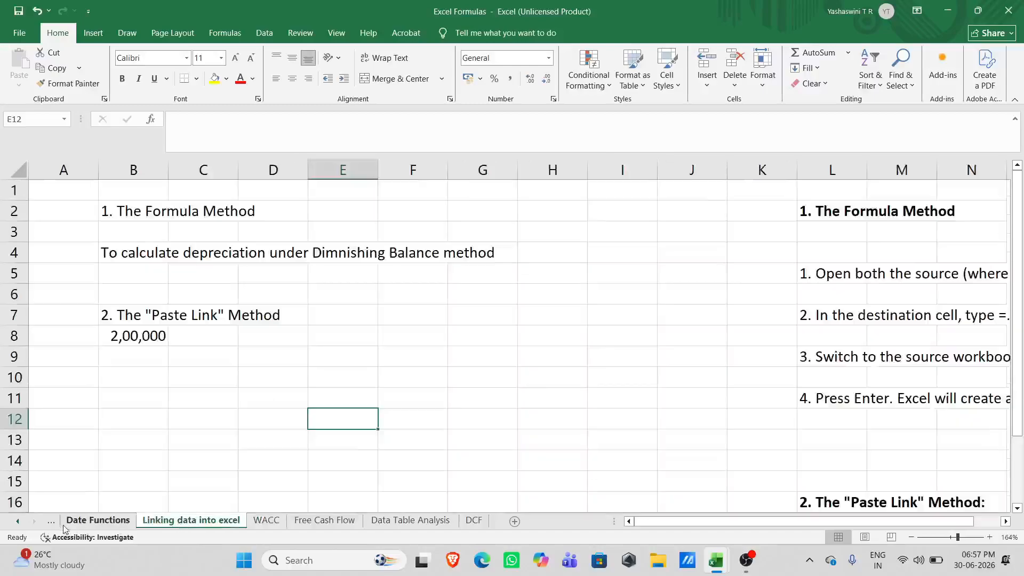
click(98, 521)
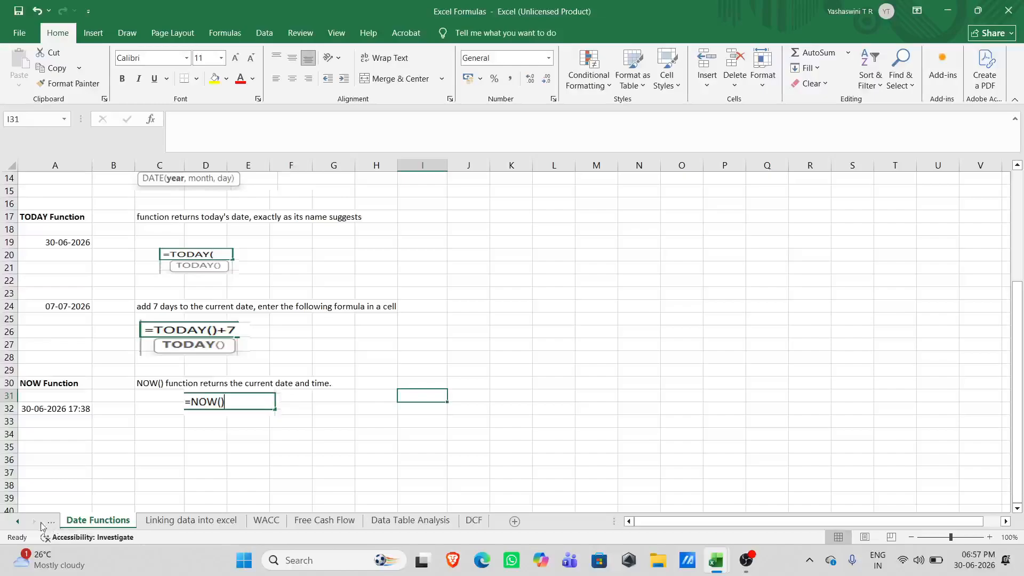
click(21, 521)
click(110, 522)
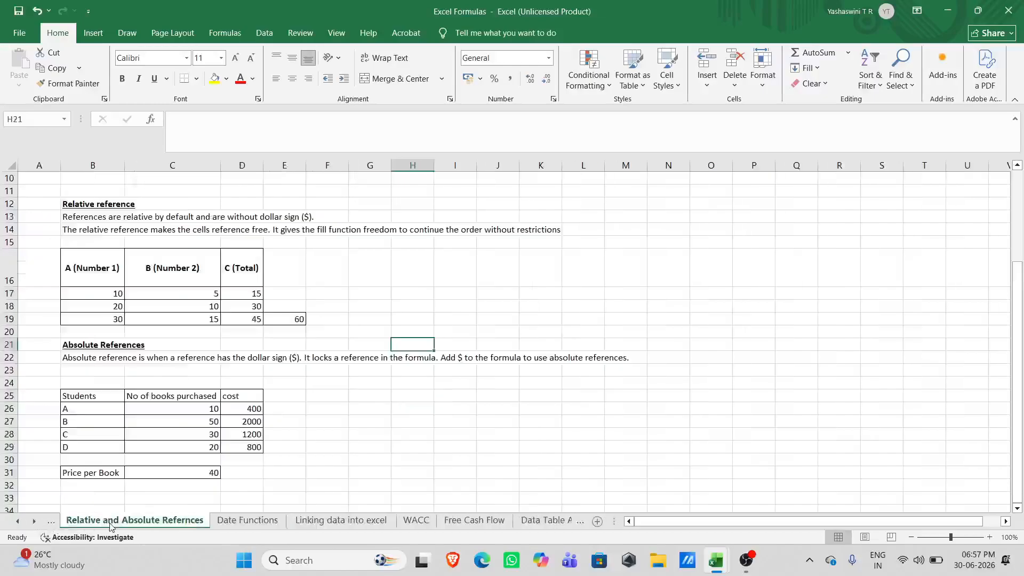
click(346, 522)
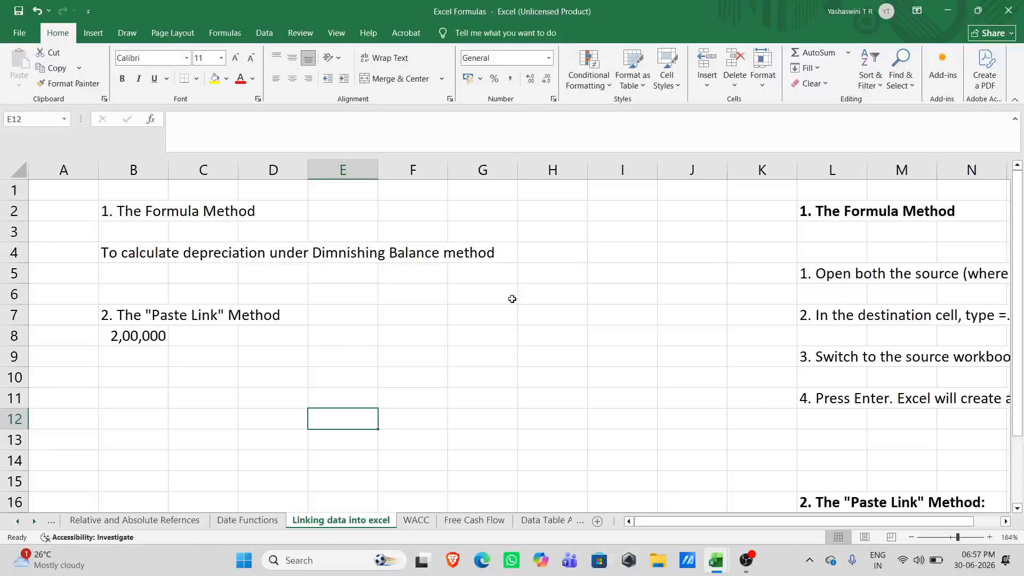
click(415, 317)
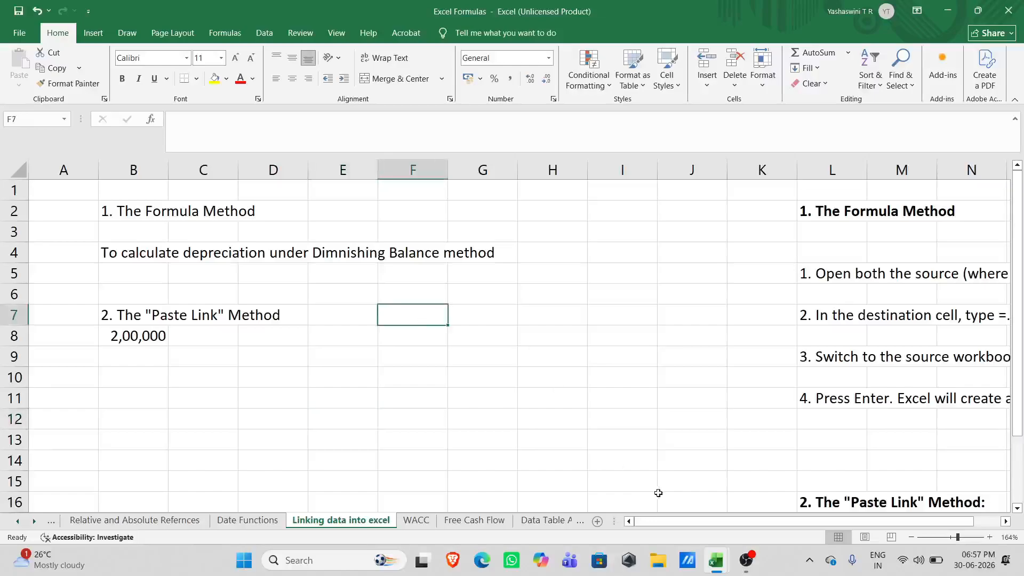
Step: Review the depreciation tables in the Financial Formulas workbook, and return to Excel Formulas to inspect the link formula in cell B4
mouse_move(715, 559)
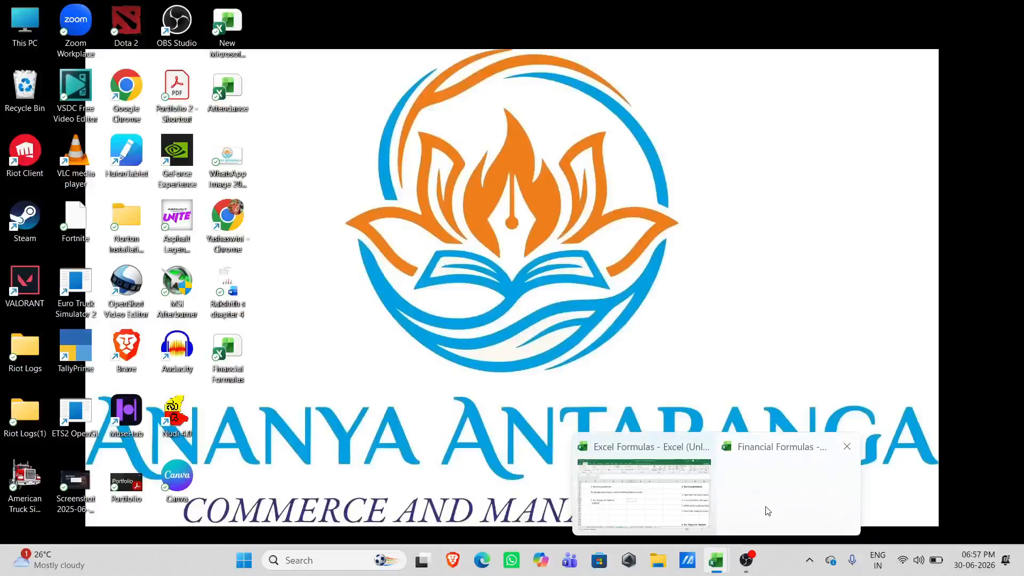
click(767, 511)
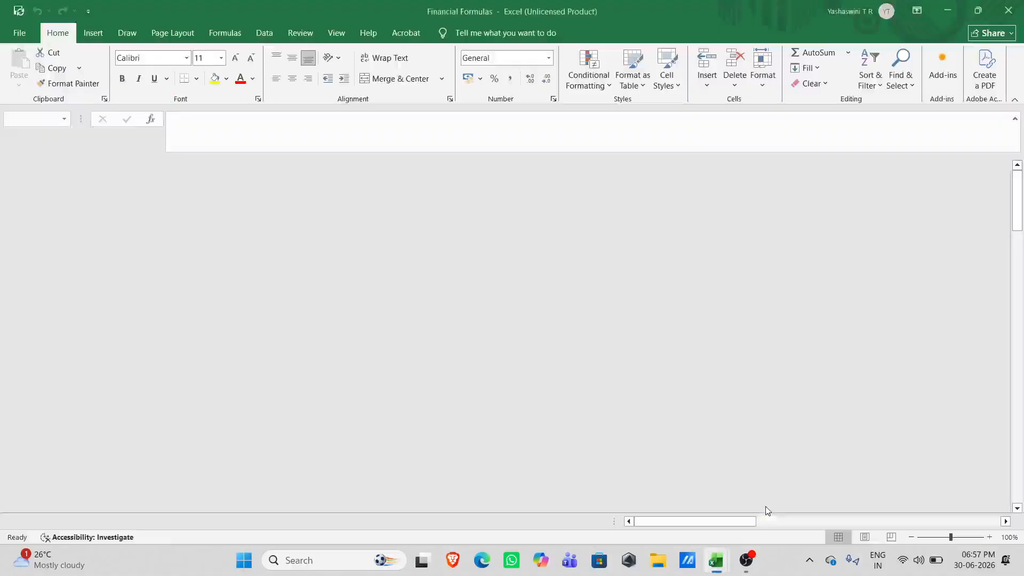
click(396, 340)
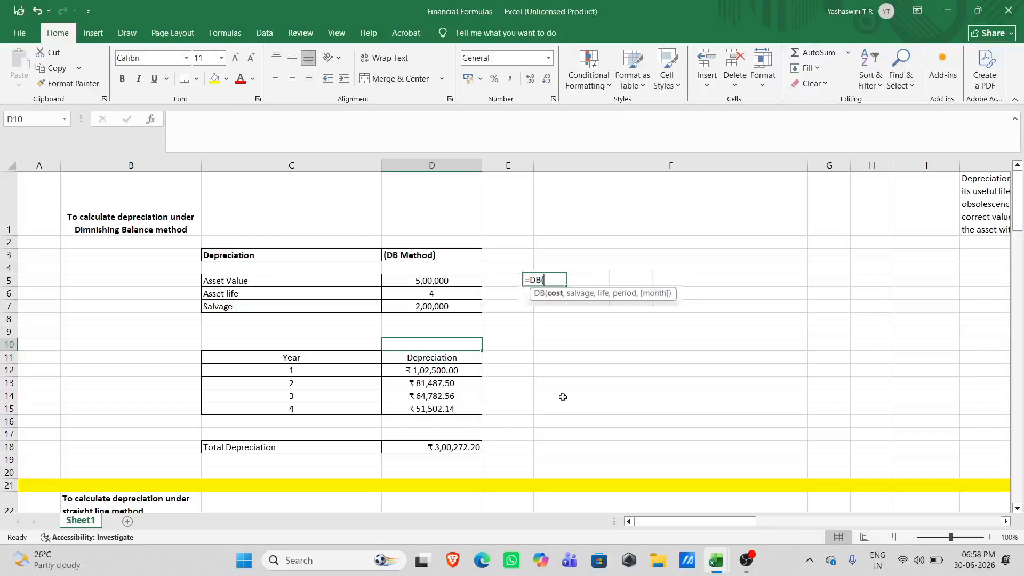
mouse_move(715, 564)
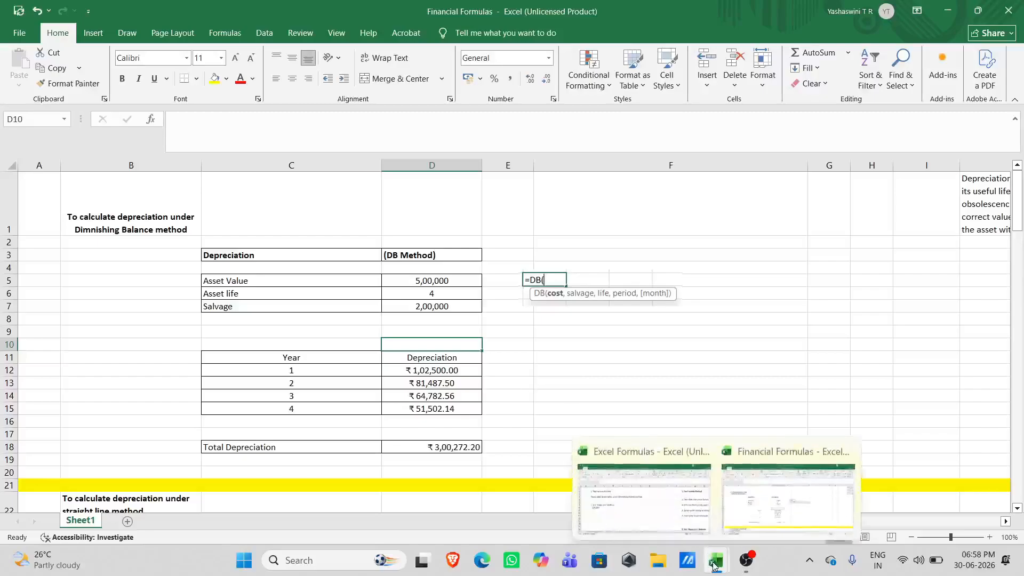
click(682, 510)
click(411, 289)
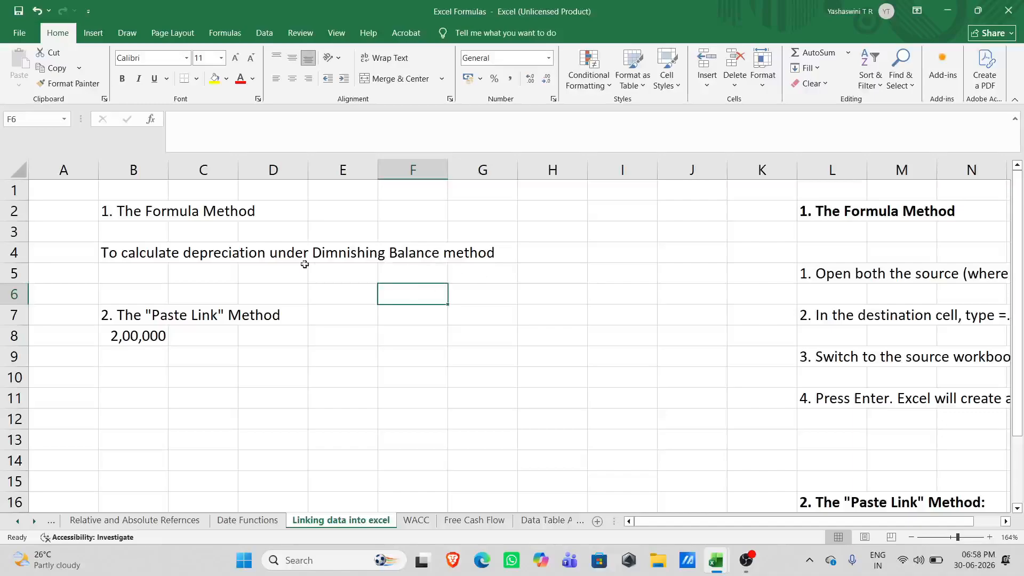
click(147, 251)
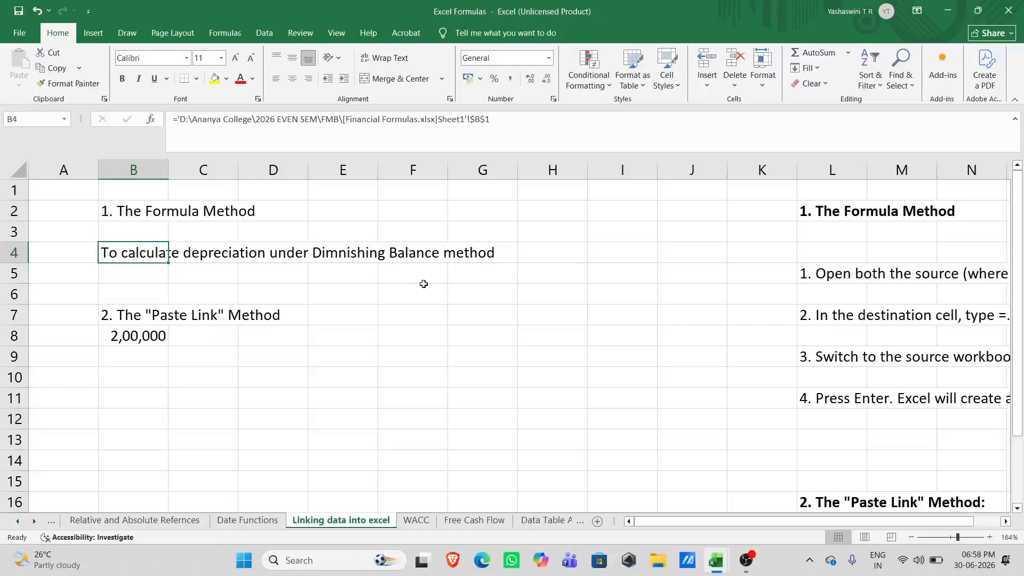
Step: Try linking cell H4 to the total depreciation in D18 of the Financial Formulas workbook, and undo that entry
click(570, 254)
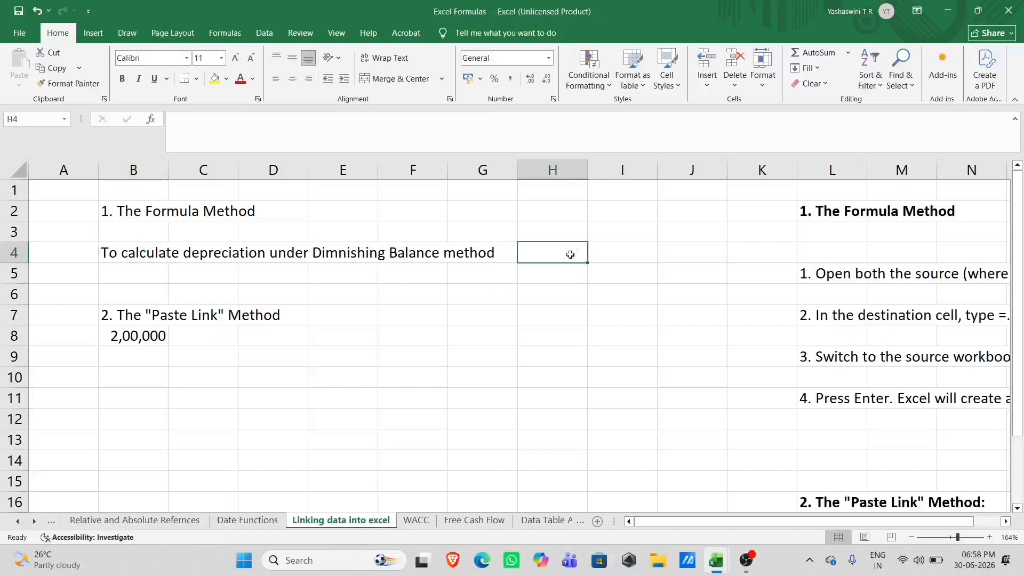
text(=)
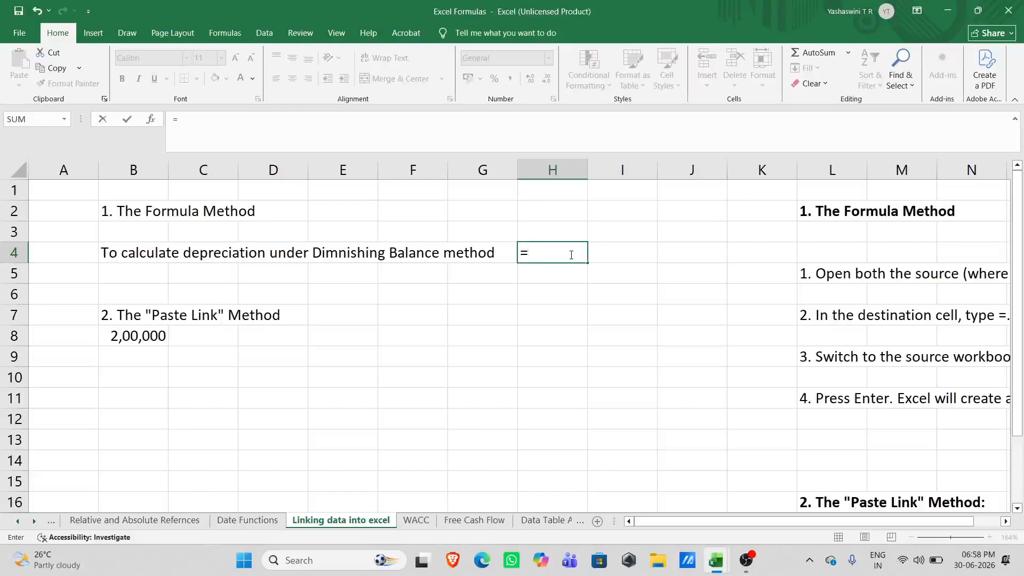
mouse_move(716, 559)
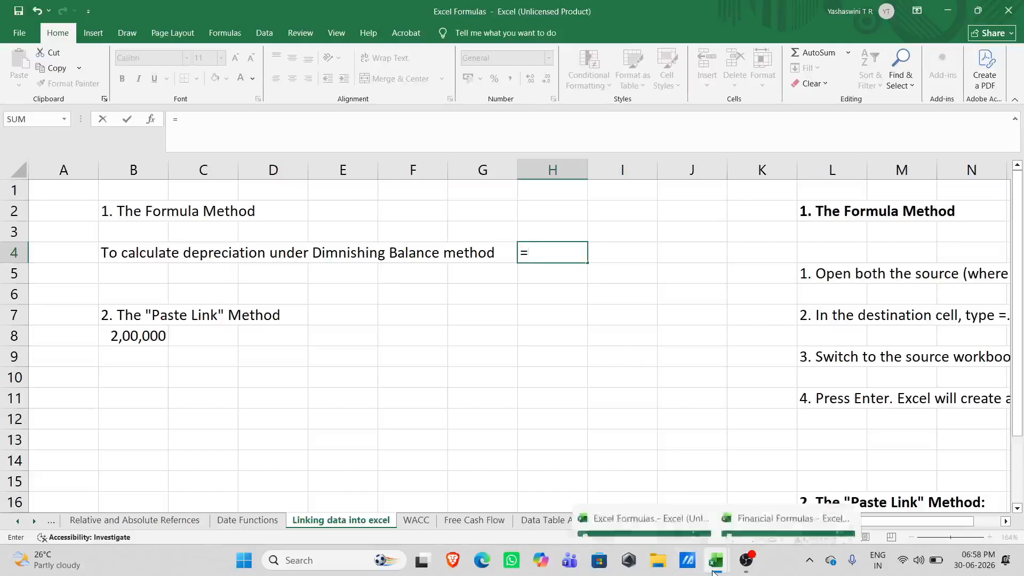
click(757, 507)
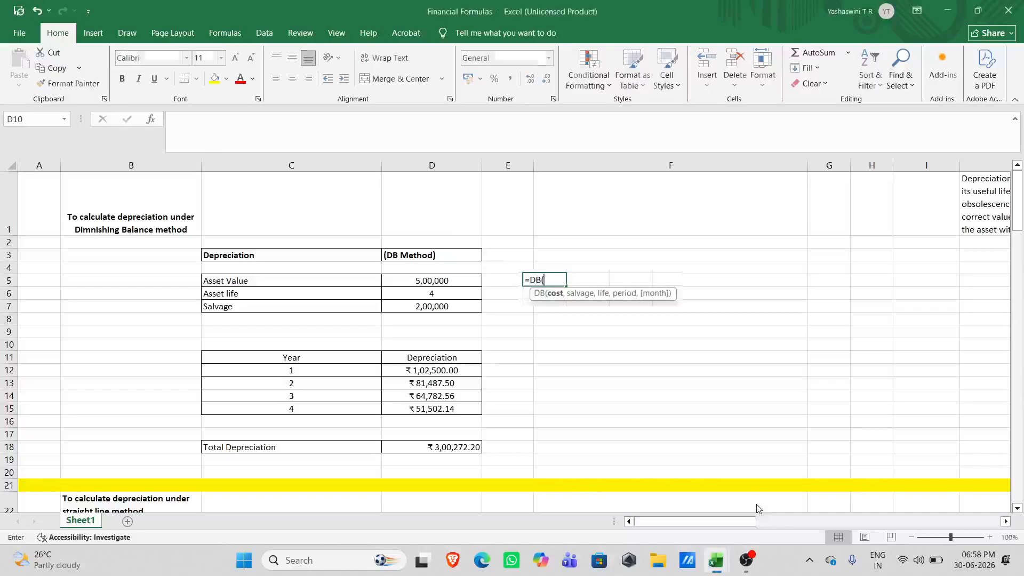
click(451, 446)
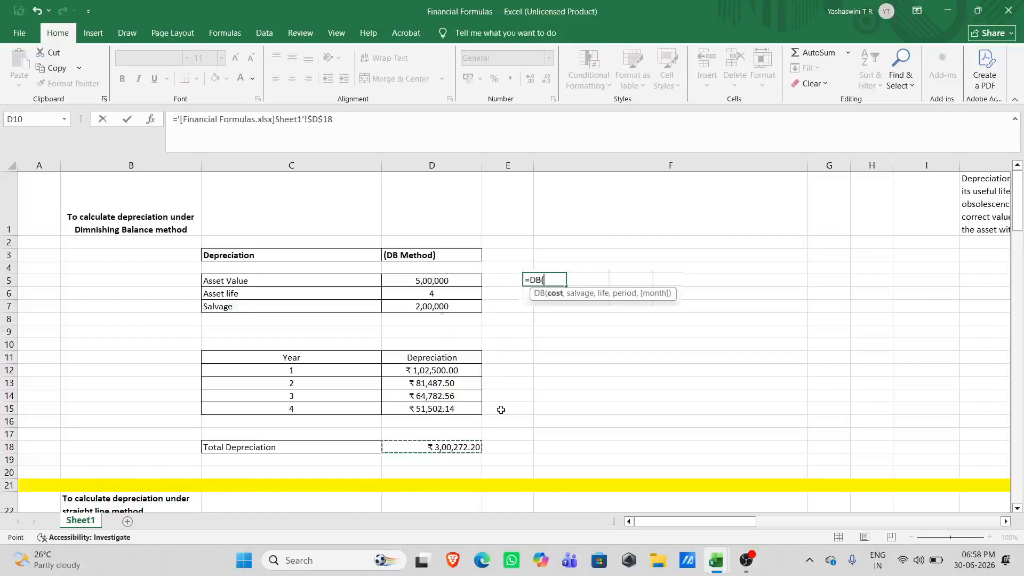
key(Return)
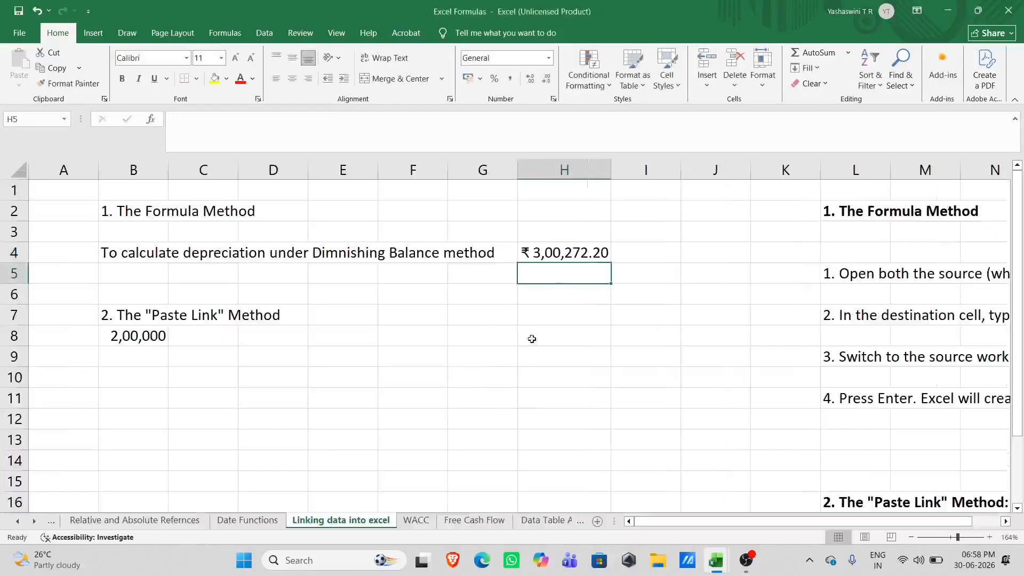
click(577, 244)
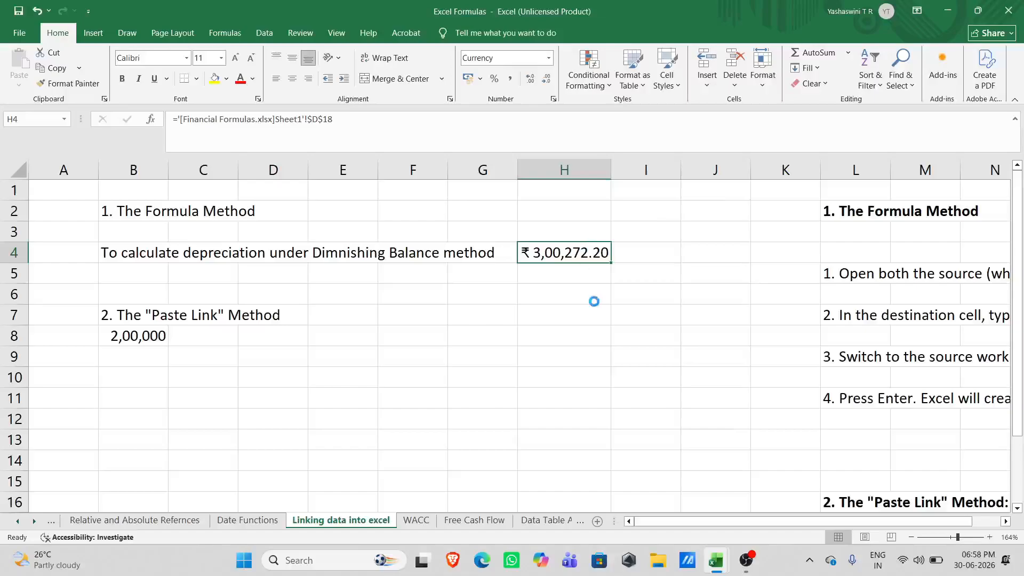
key(ctrl+z)
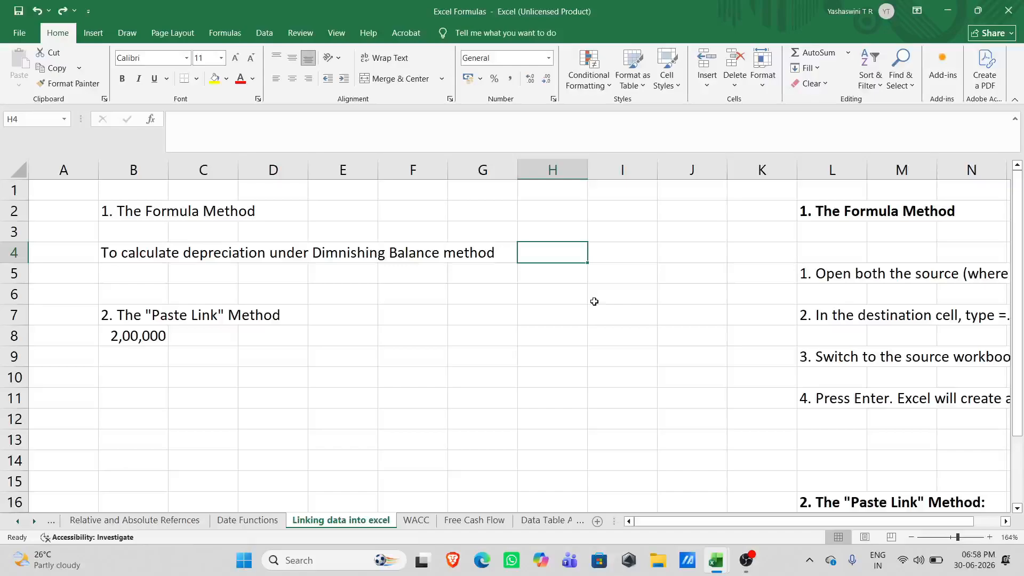
mouse_move(722, 560)
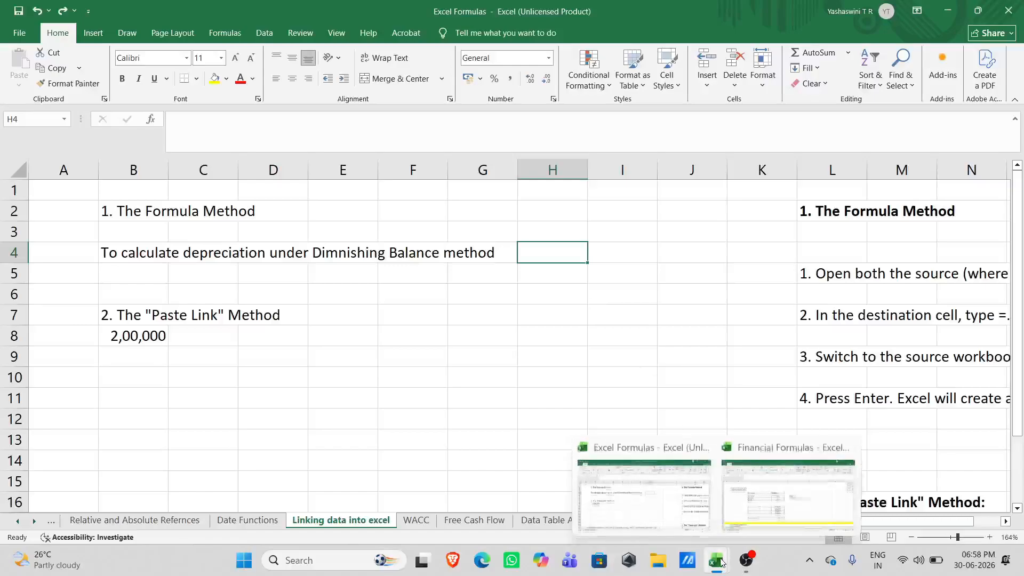
click(792, 498)
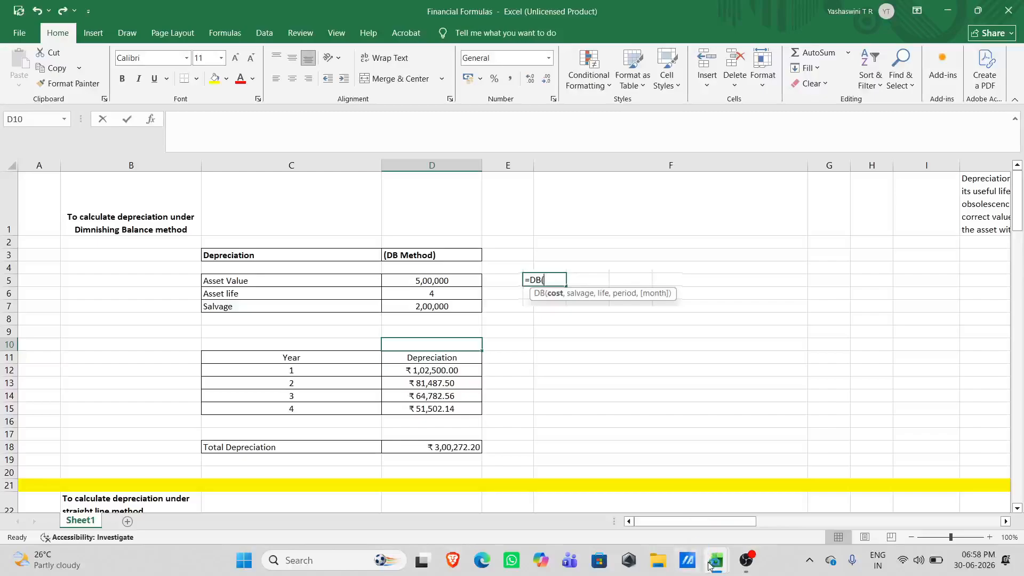
mouse_move(716, 560)
click(687, 489)
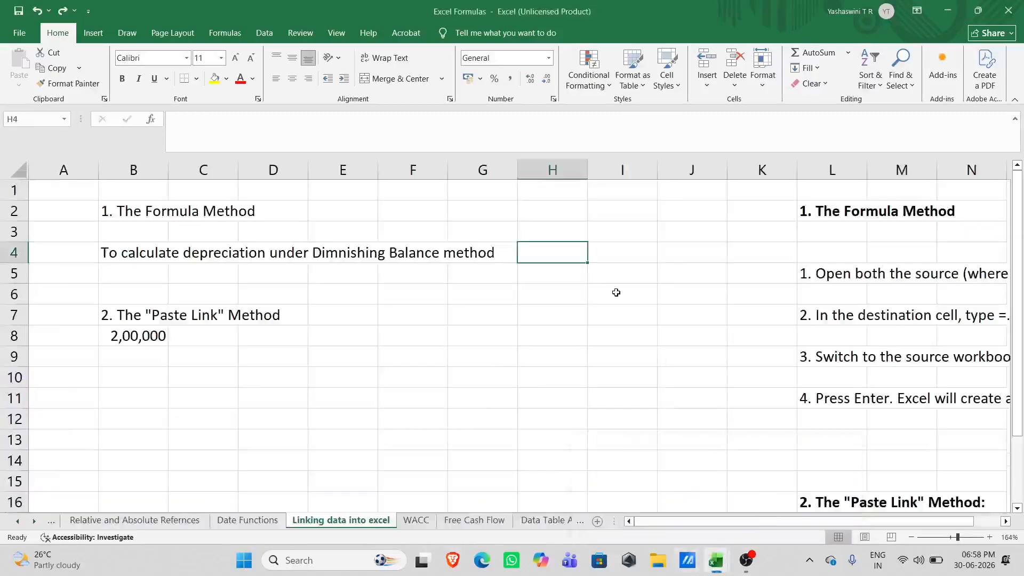
Step: Enter a formula in cell H4 that links to the total depreciation in D18 on Sheet1 of Financial Formulas
text(=)
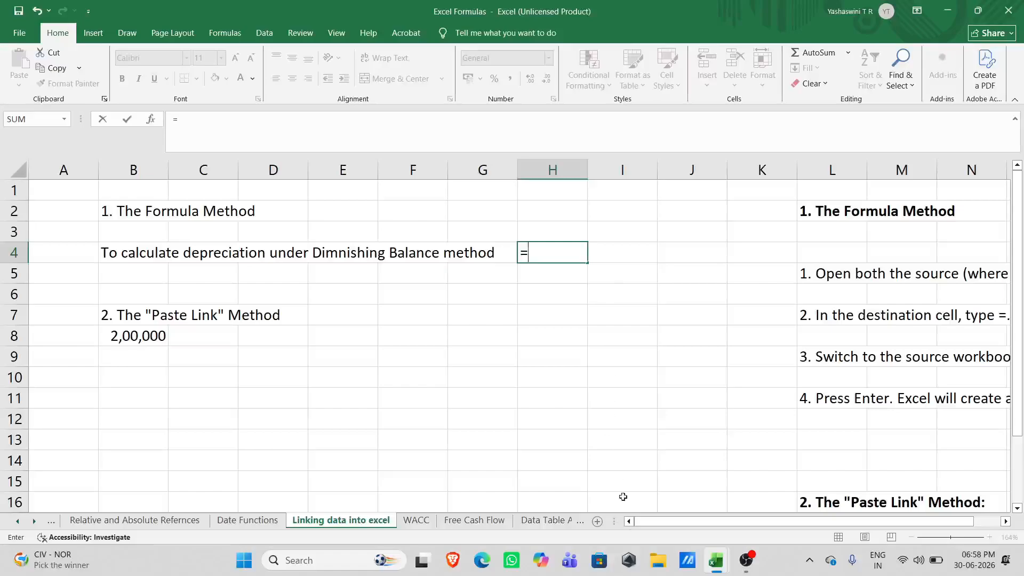
mouse_move(726, 566)
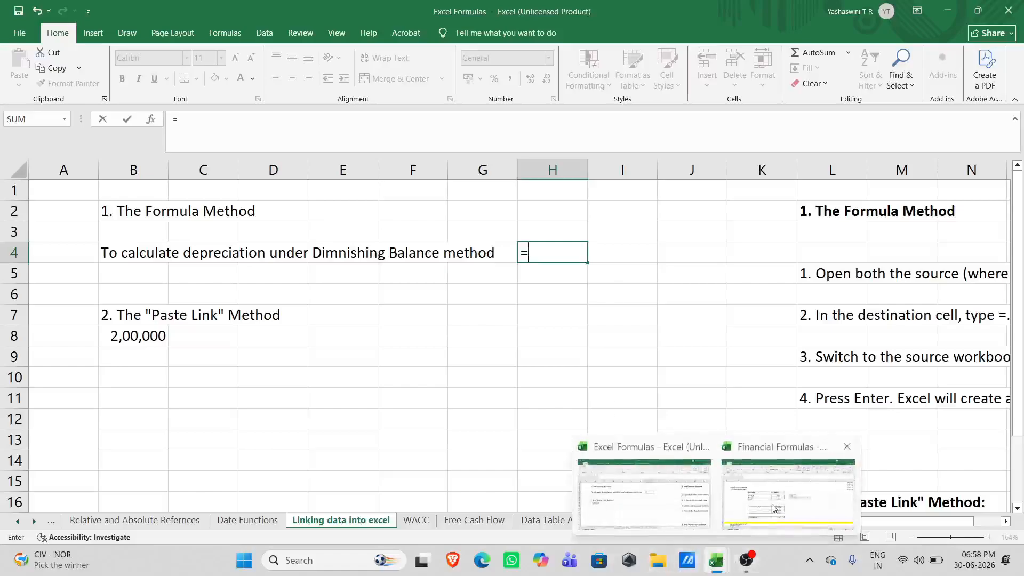
click(774, 508)
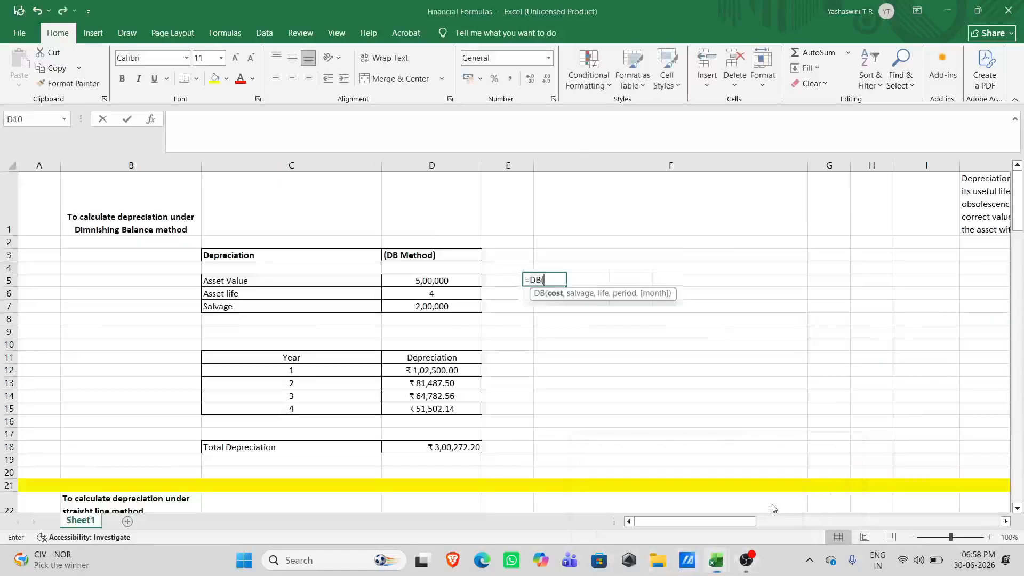
click(424, 448)
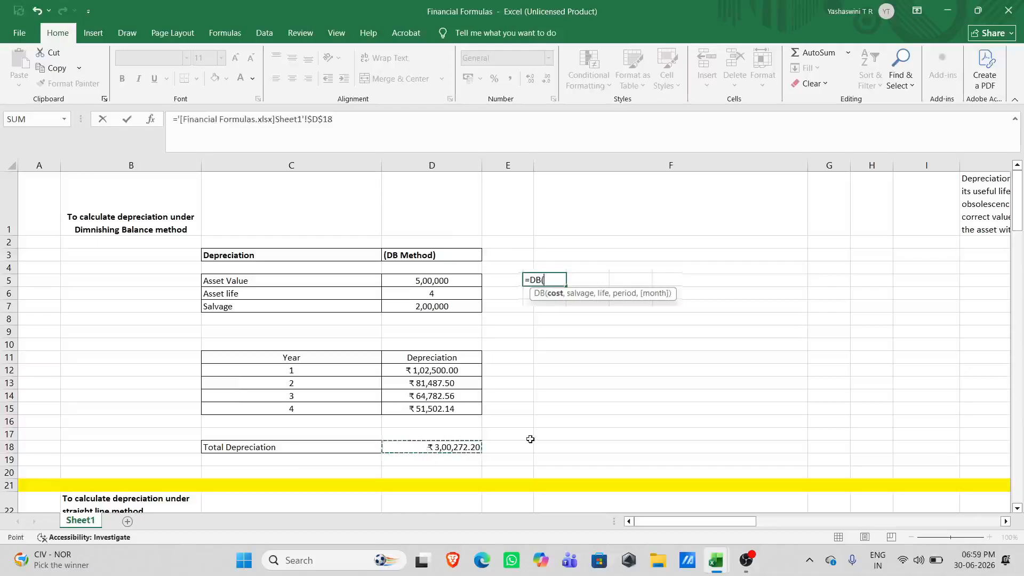
key(Return)
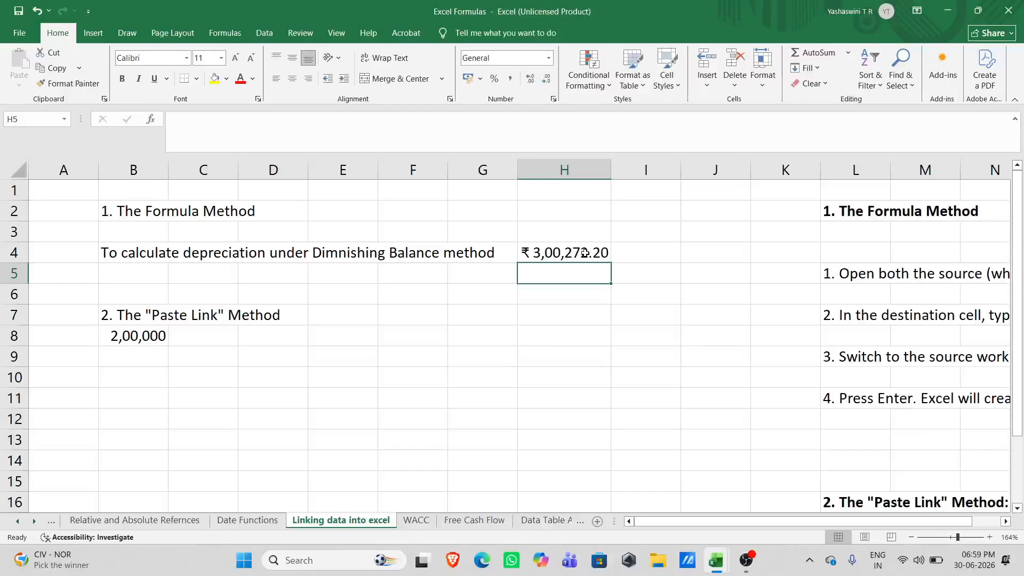
click(585, 253)
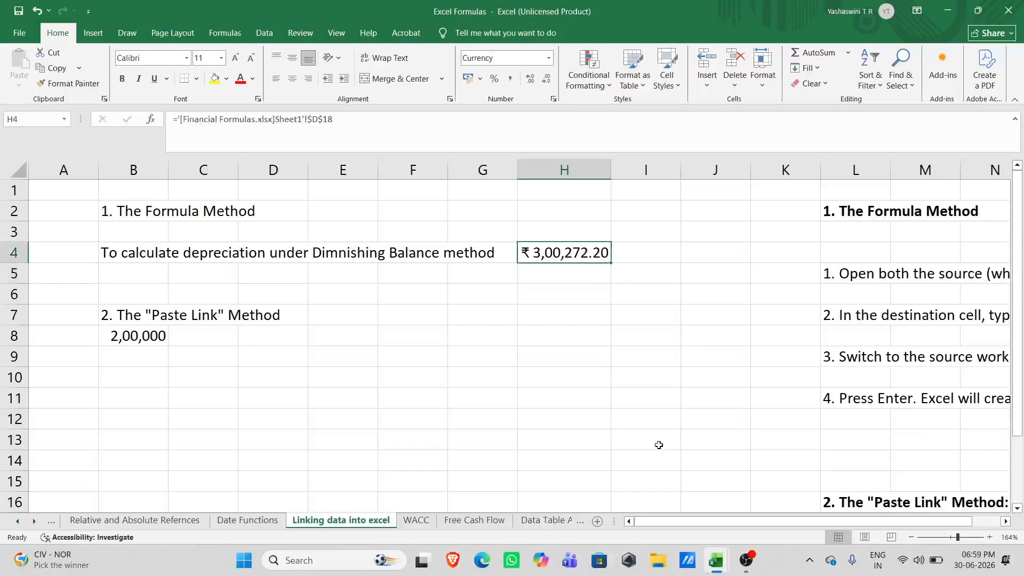
Step: Copy the total depreciation cell D18 from Financial Formulas and paste it into H7 beside the "Paste Link" Method heading
mouse_move(716, 559)
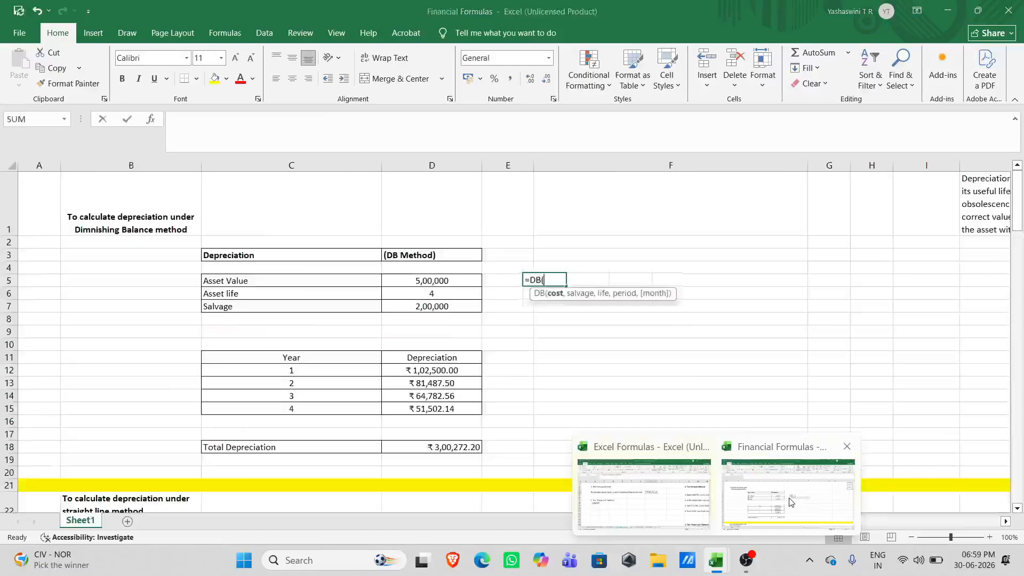
click(789, 498)
click(412, 443)
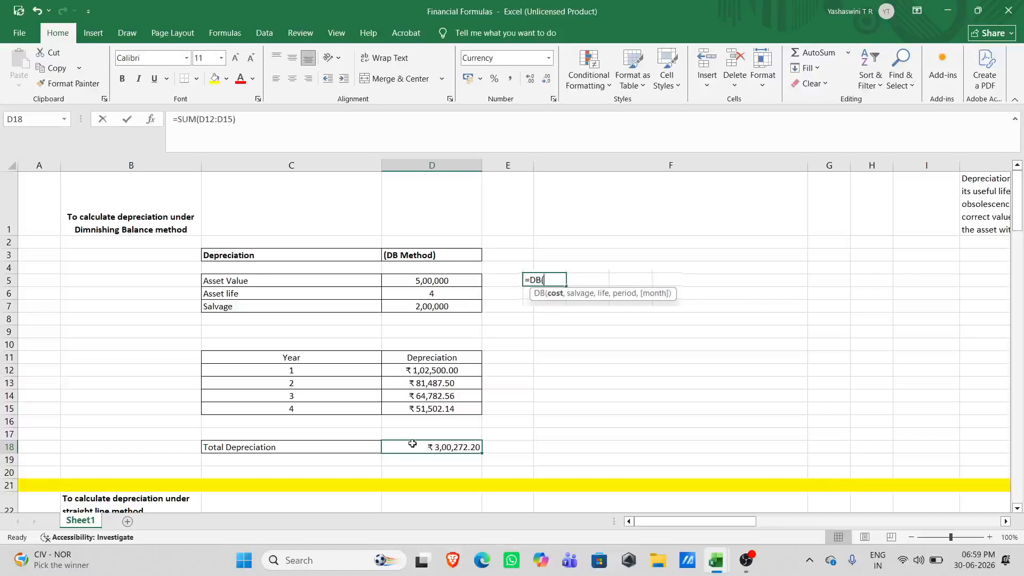
key(ctrl+c)
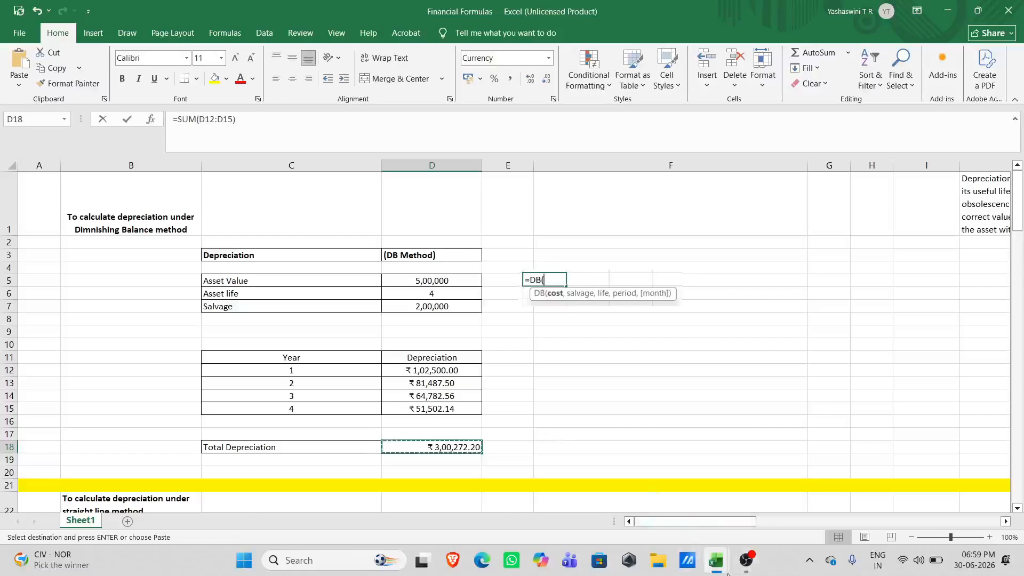
mouse_move(722, 571)
click(675, 507)
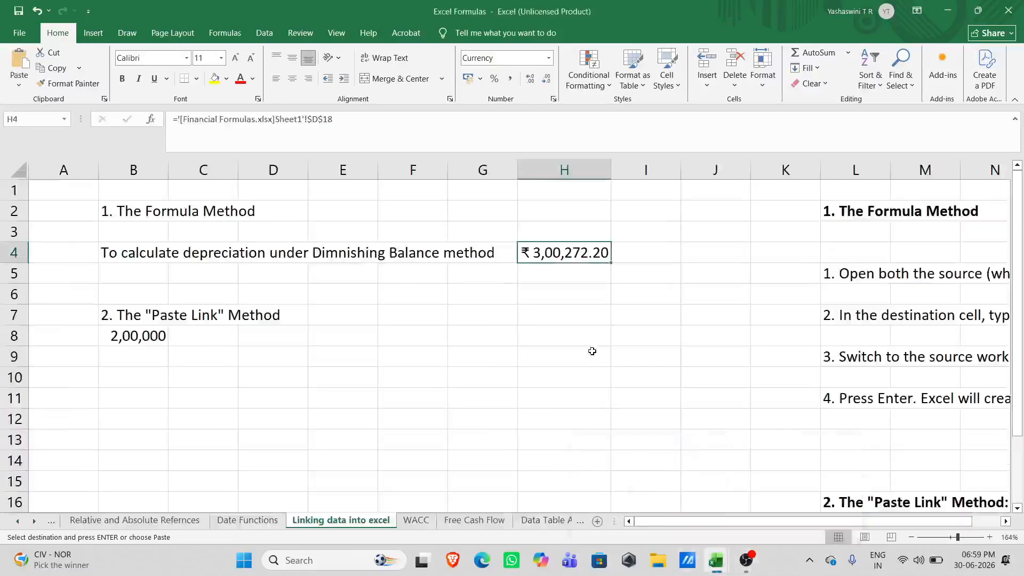
click(573, 315)
key(ctrl+v)
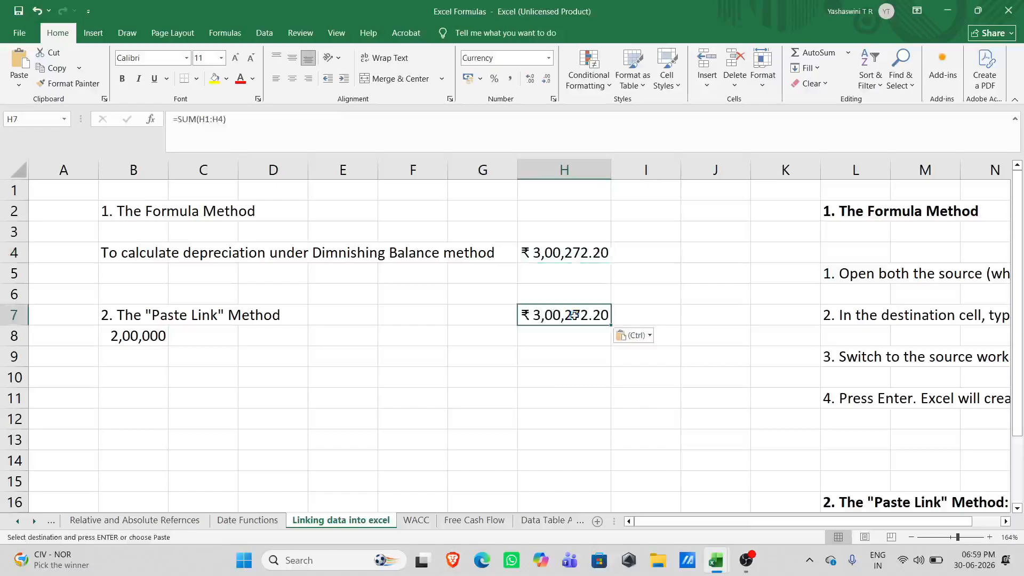
click(580, 368)
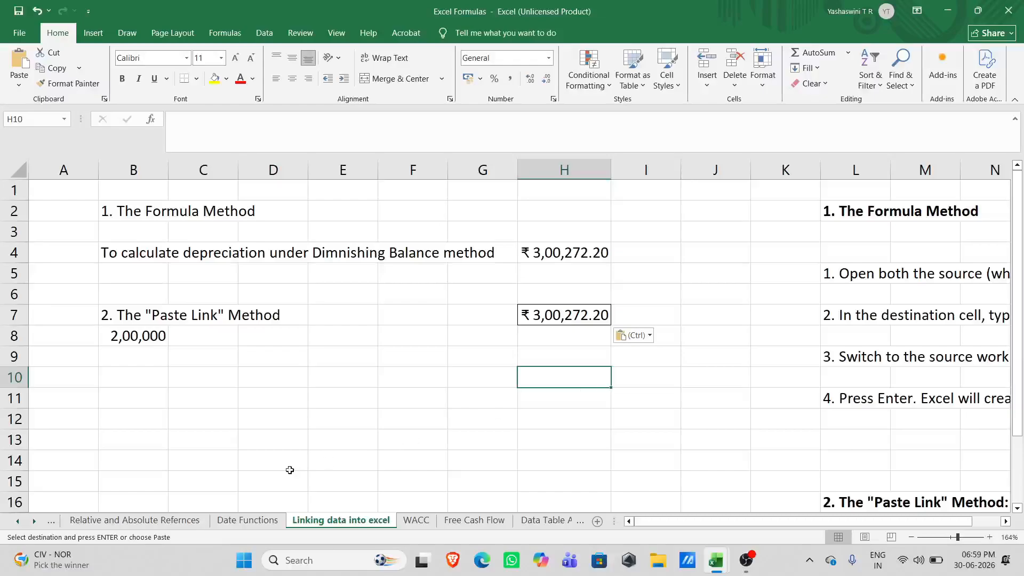
Step: Open the Date Functions sheet
click(248, 520)
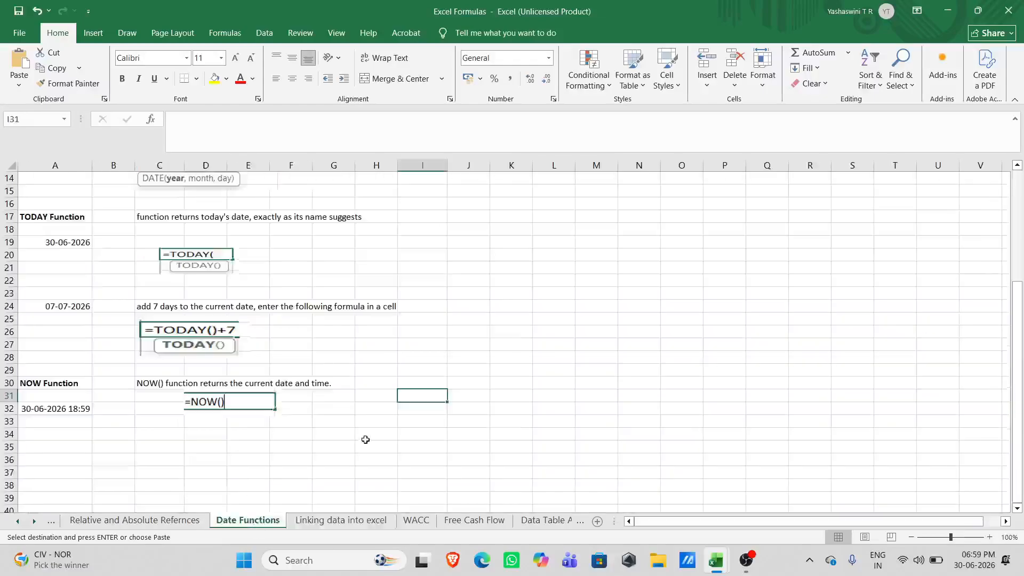
Step: Enter the formula =DATE(2026,june,30) in cell H4, beside the DATE Function example
scroll(384, 366, up, 4)
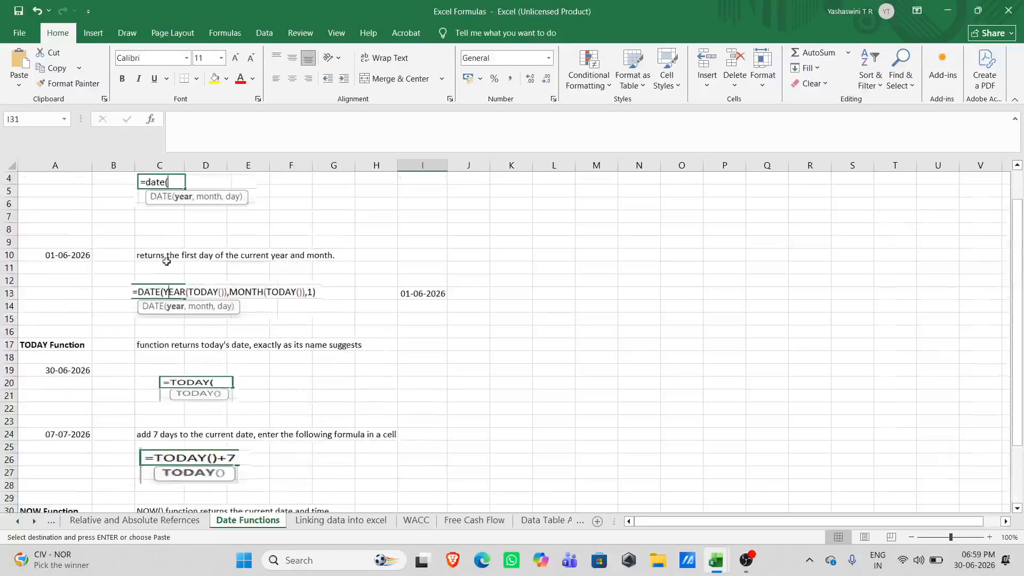
scroll(166, 262, up, 1)
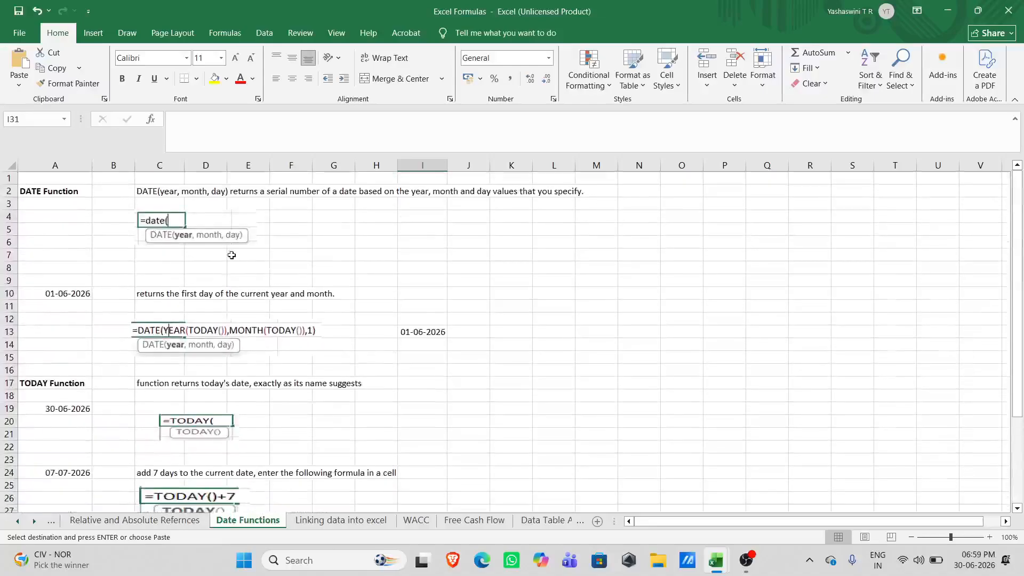
click(307, 242)
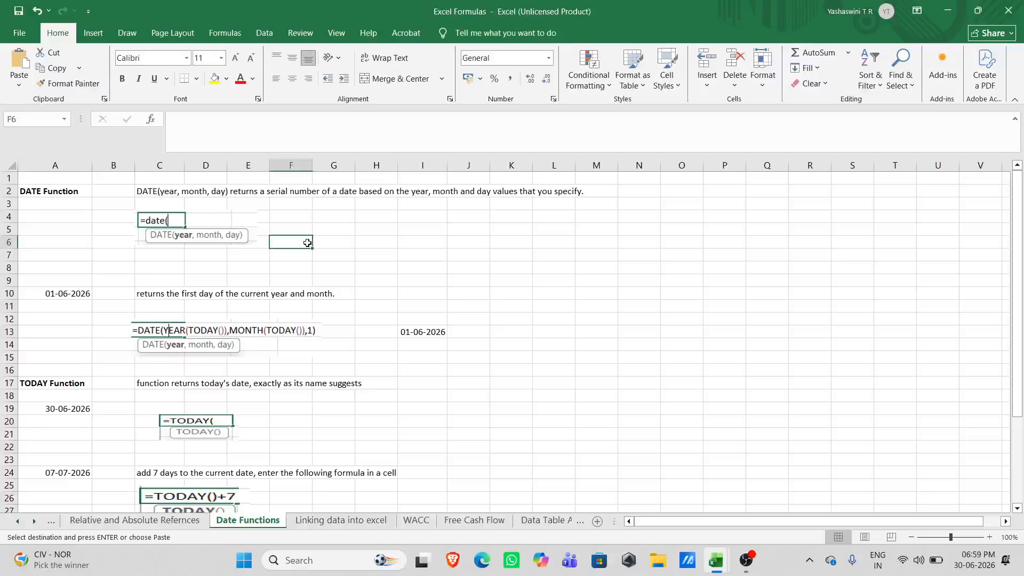
scroll(307, 242, up, 2)
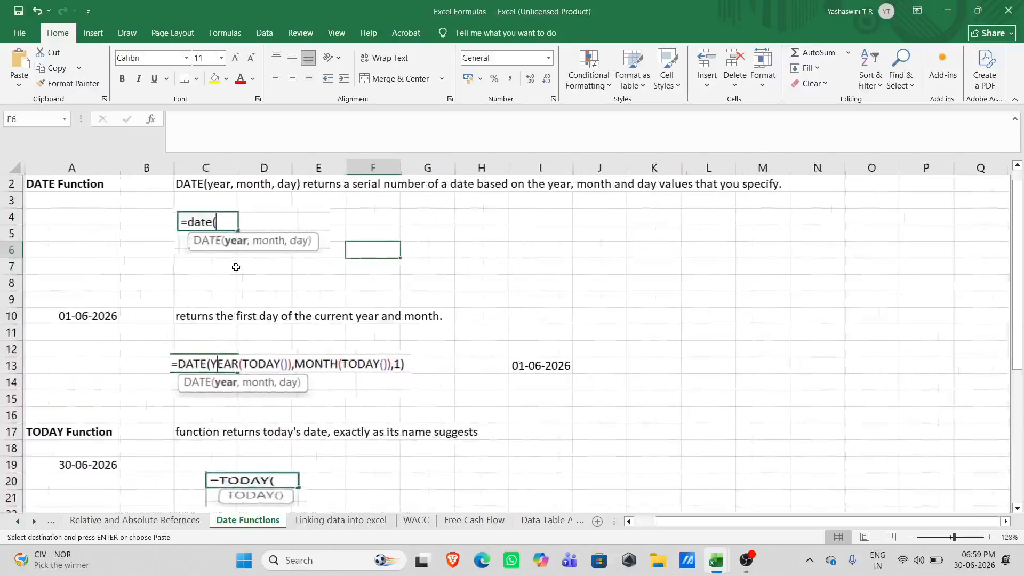
scroll(235, 267, up, 1)
click(458, 231)
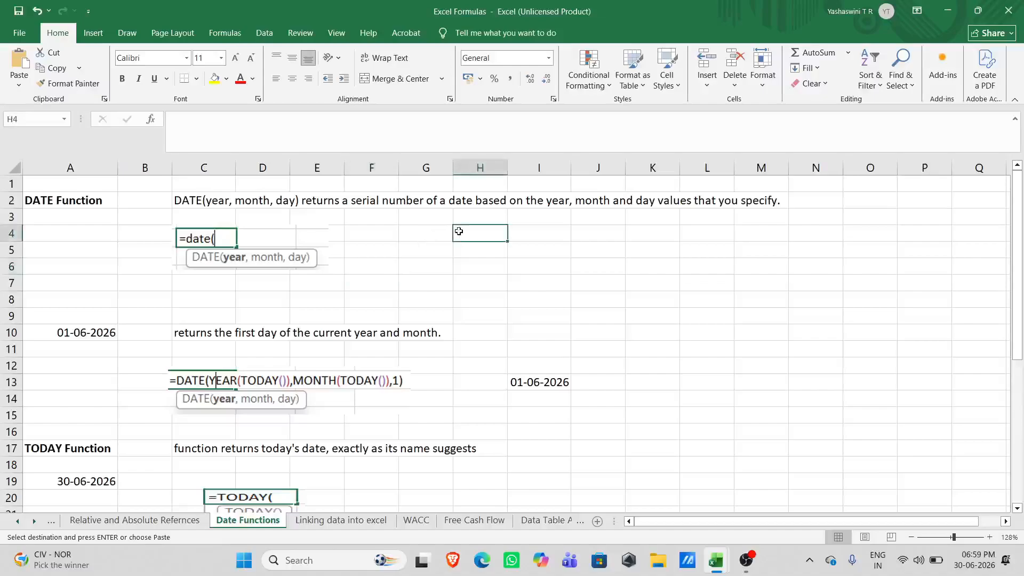
text(=)
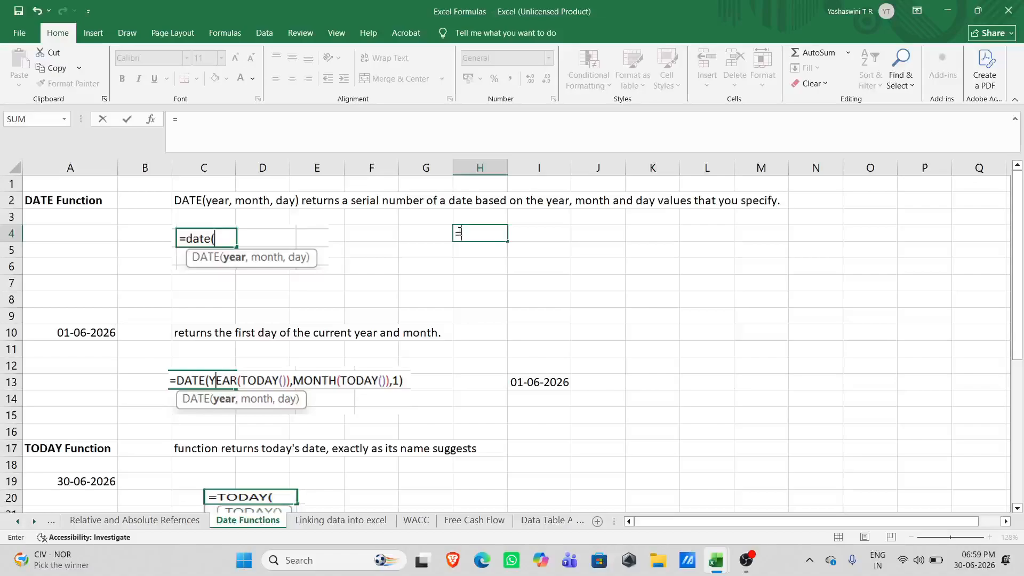
text(date)
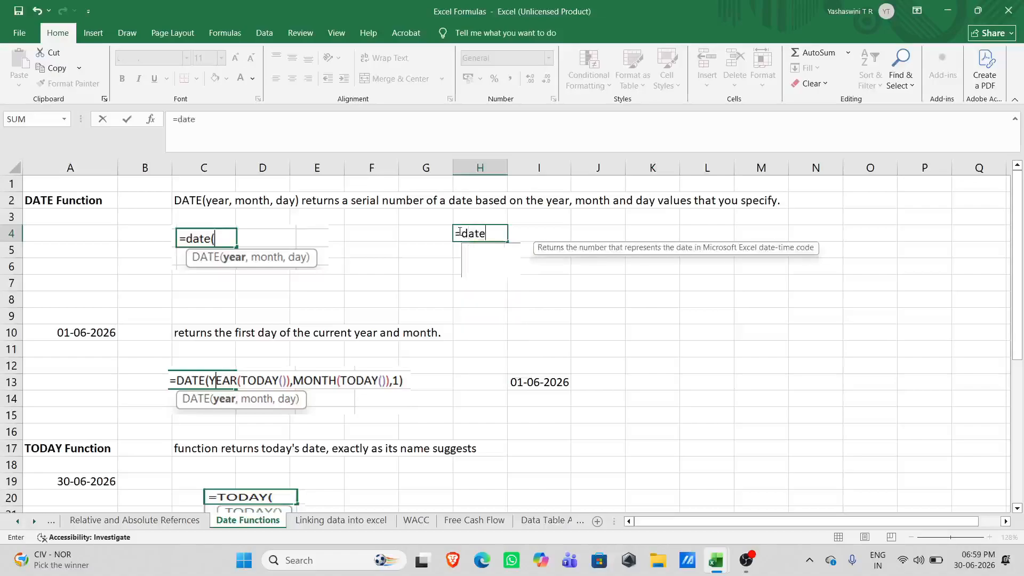
key(Tab)
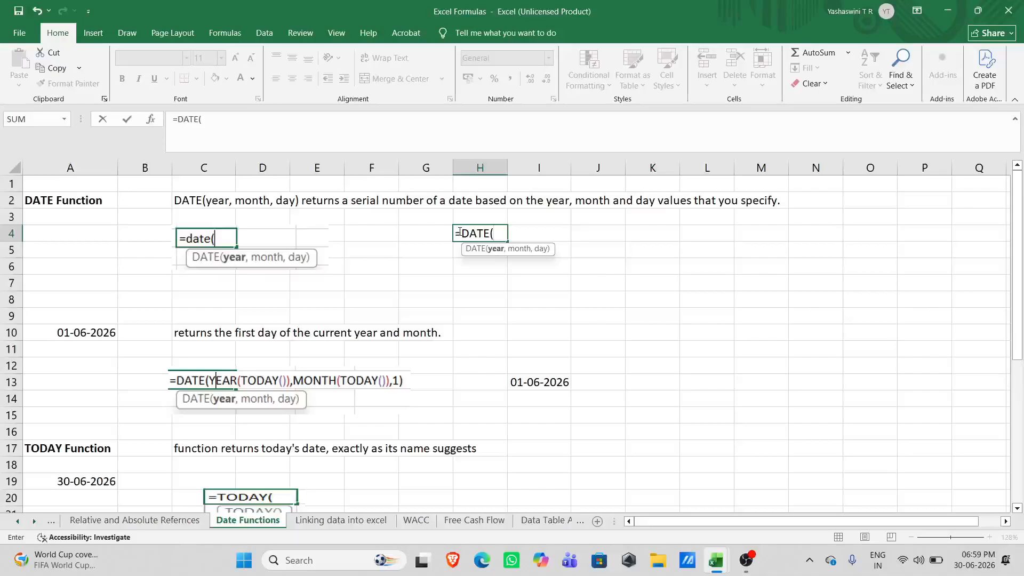
text(2026,)
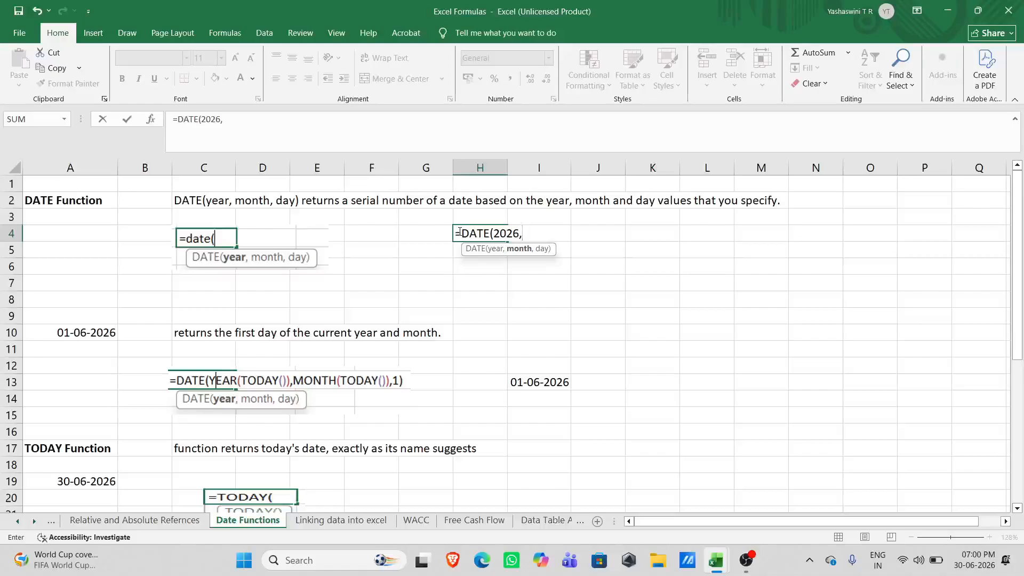
text(june )
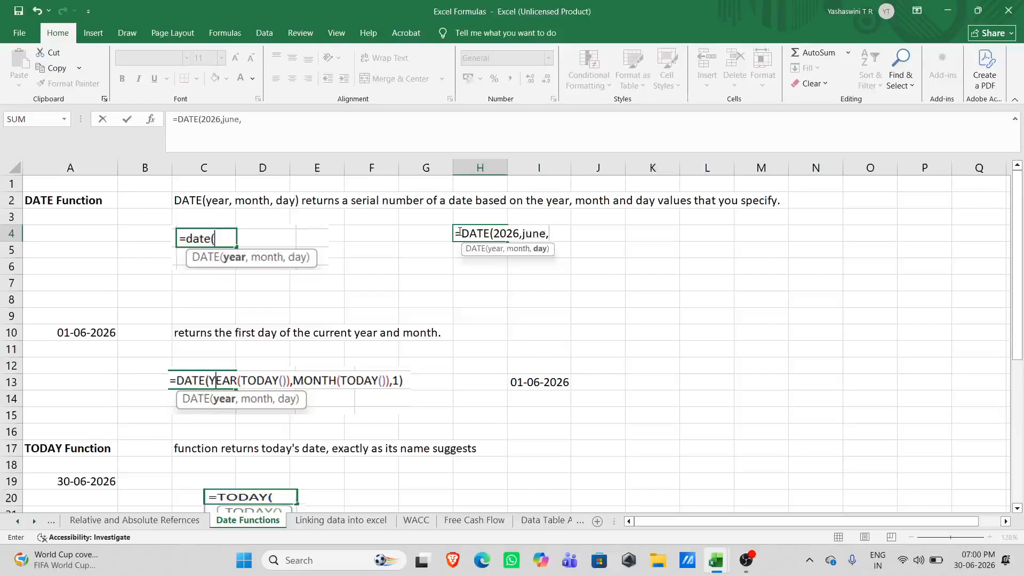
text(30))
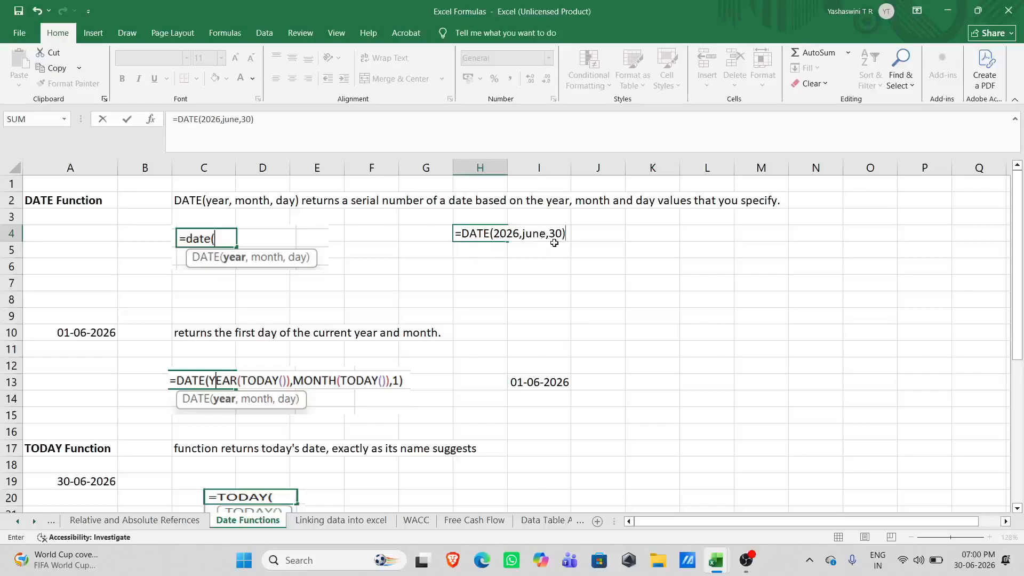
key(Return)
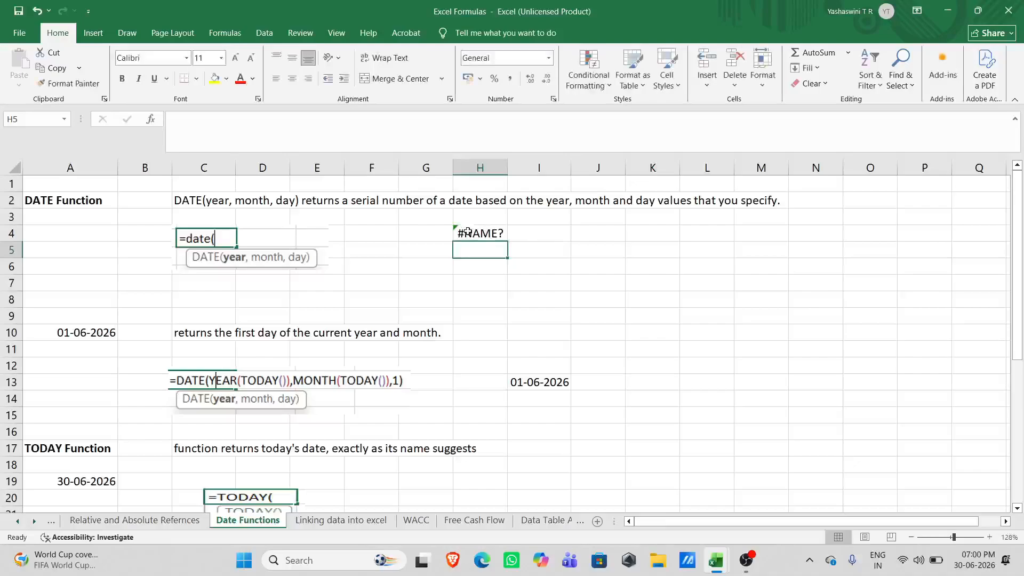
Step: Change the month argument of the DATE formula in cell H4 to 6
click(468, 232)
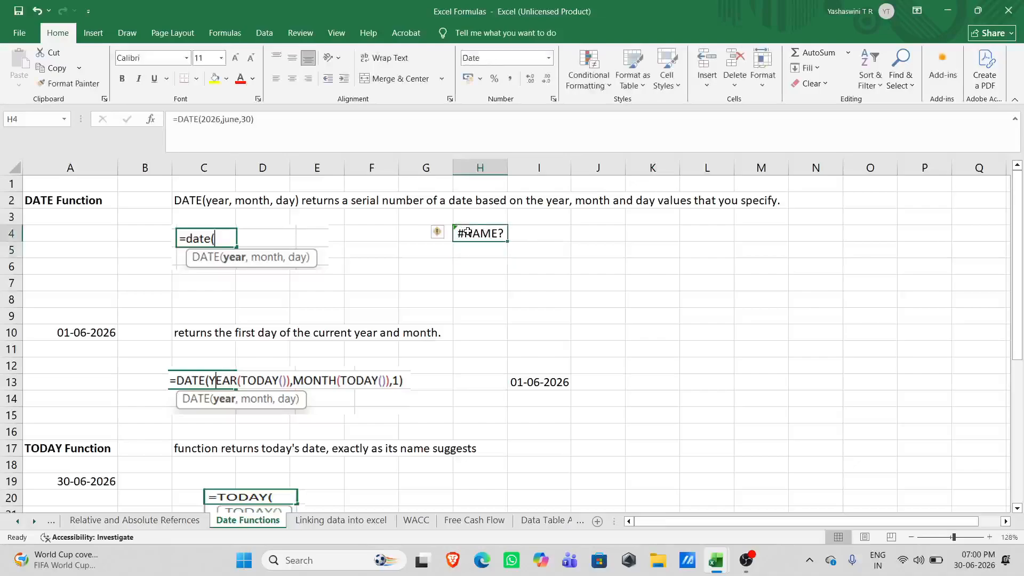
double_click(468, 232)
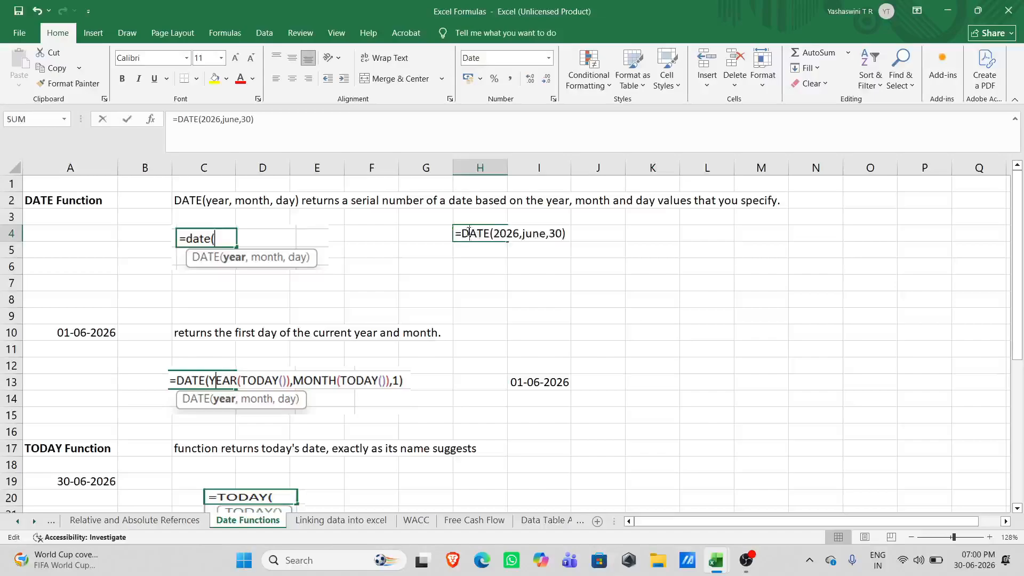
click(545, 235)
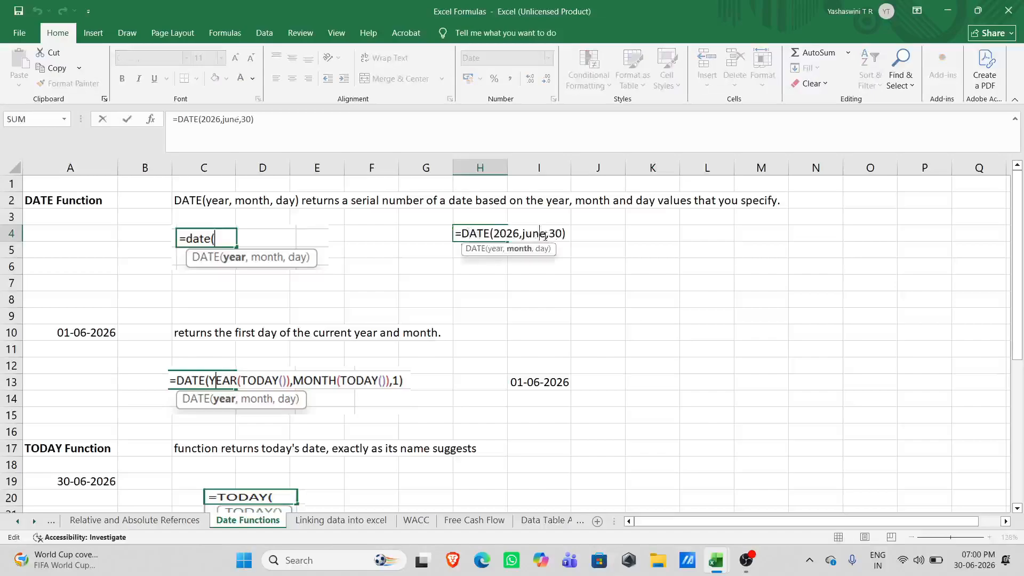
key(BackSpace)
key(BackSpace)
key(BackSpace)
key(BackSpace)
text(6)
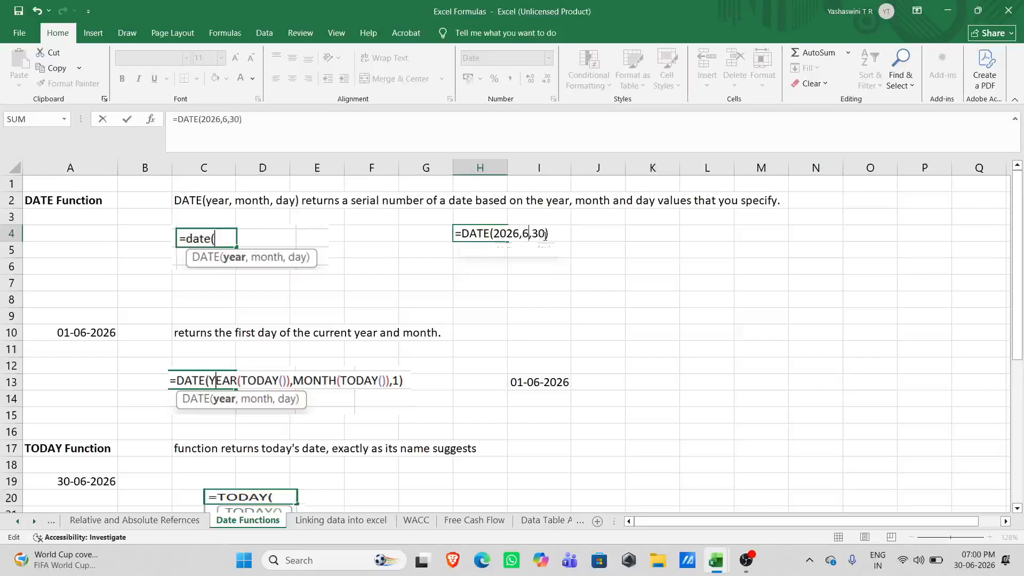
key(Return)
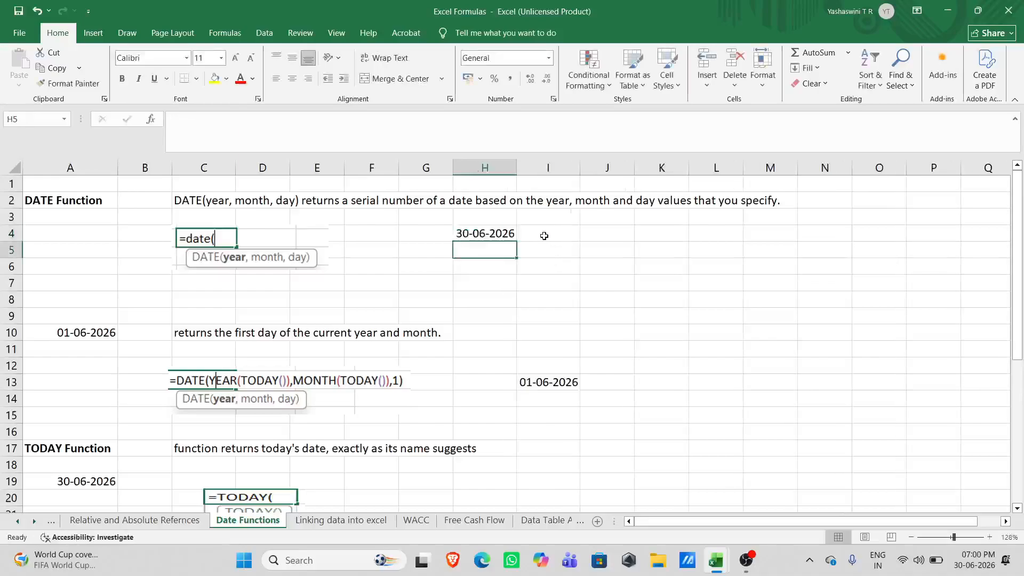
click(499, 266)
click(478, 233)
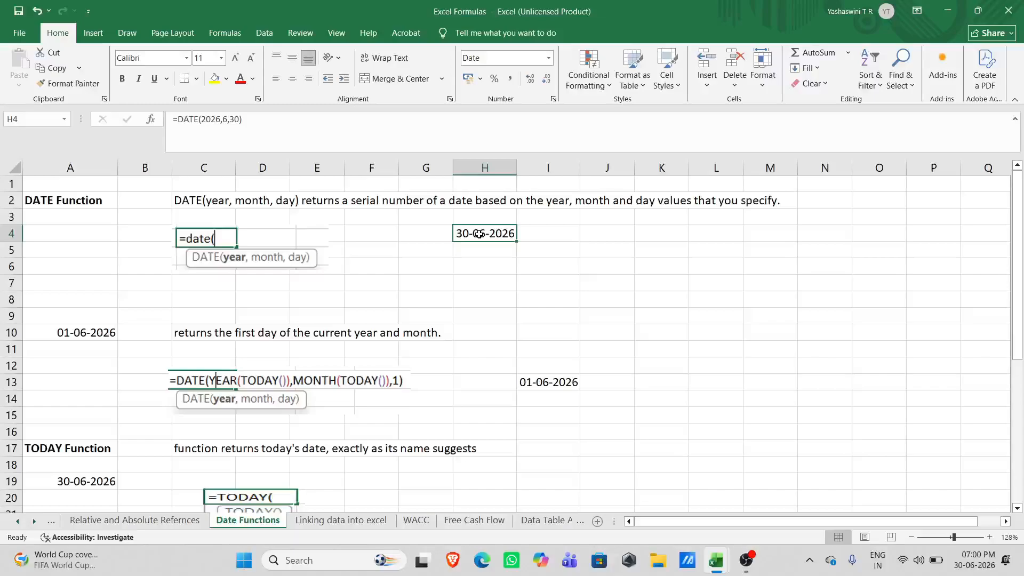
click(509, 278)
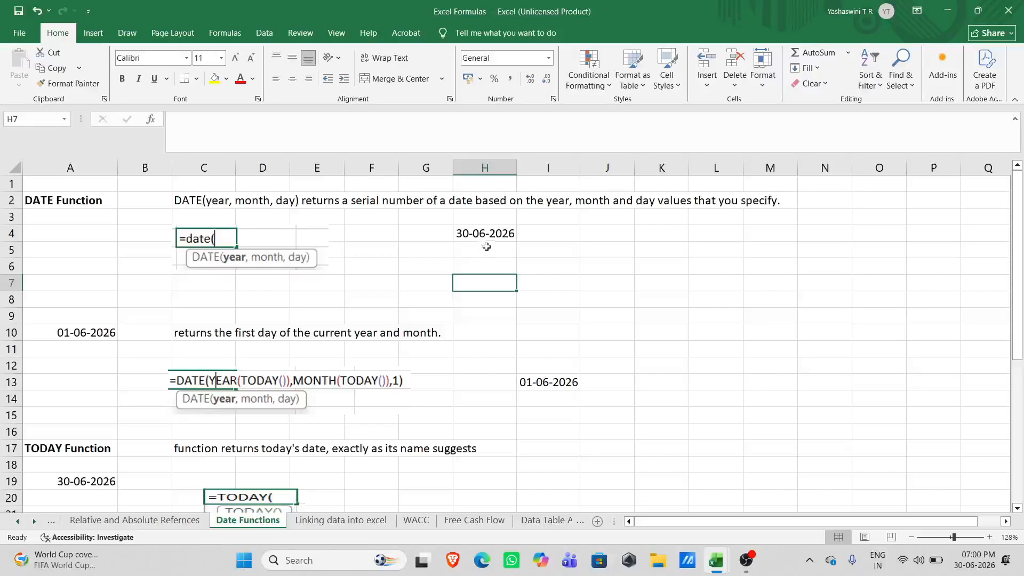
click(491, 265)
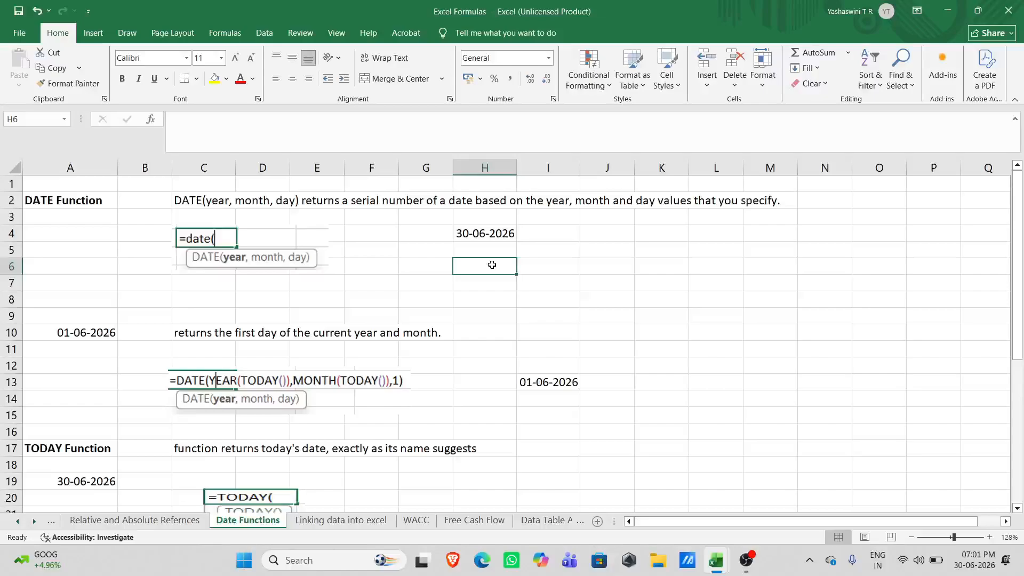
text(=dat)
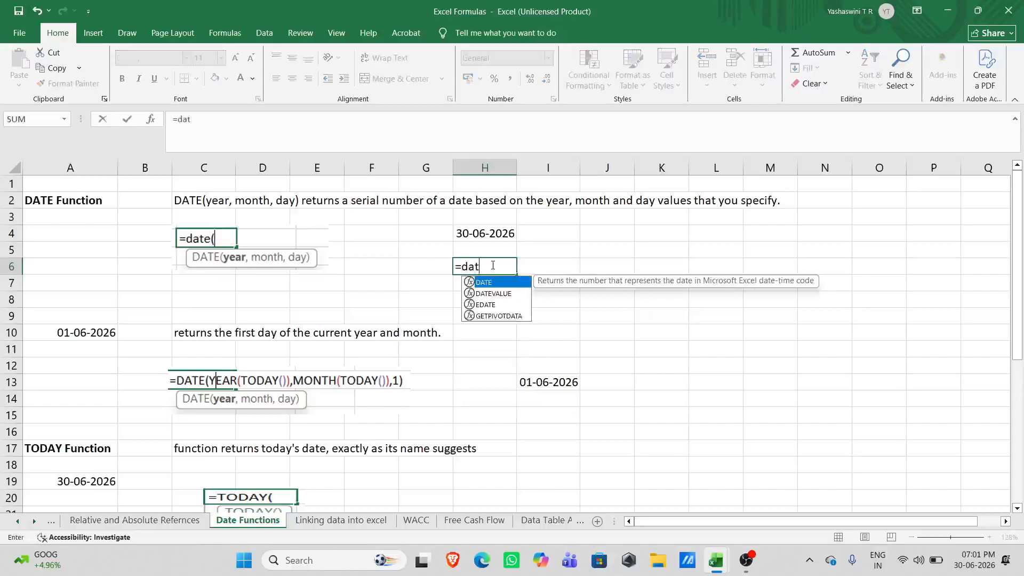
text(e)
key(Left)
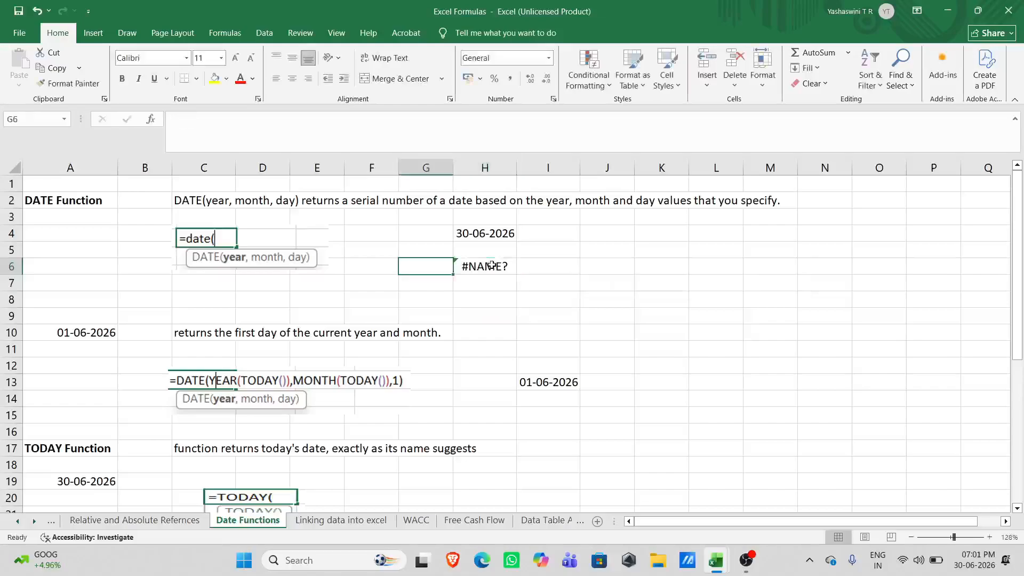
click(491, 265)
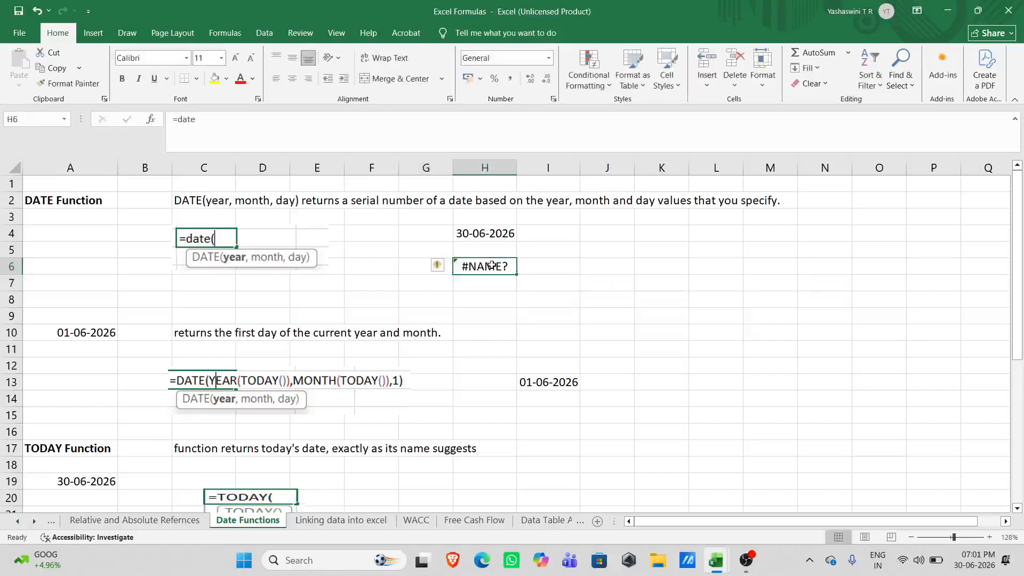
key(Delete)
Step: Enter the formula =DATE(2026,6,30) in cell H6
text(=d)
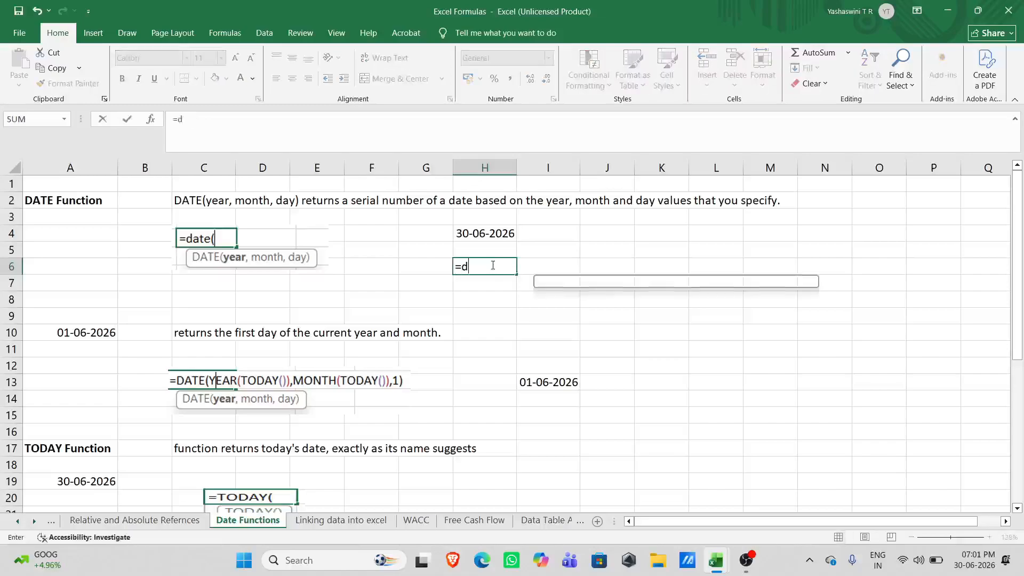
text(ate)
key(Tab)
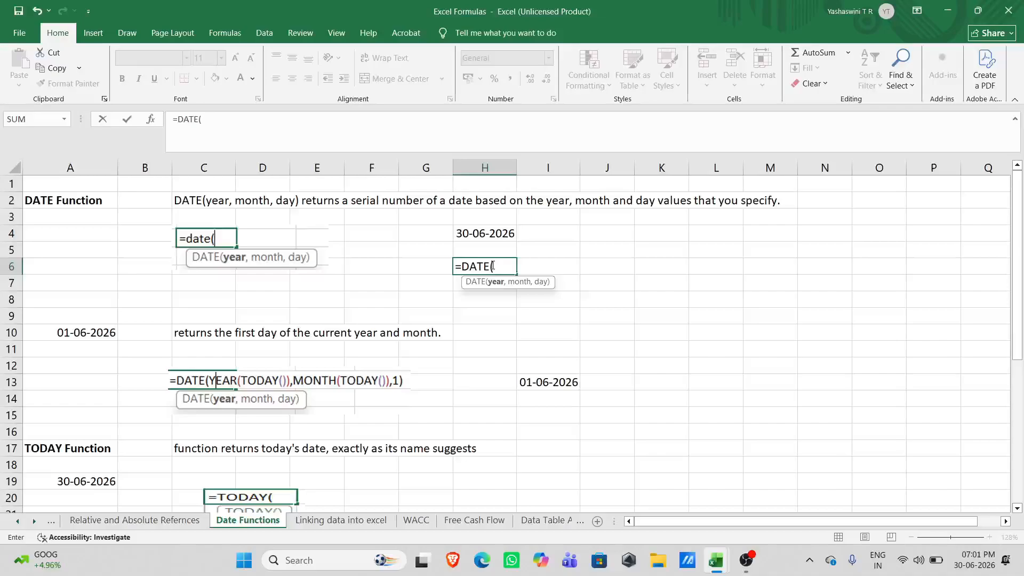
text(2026,)
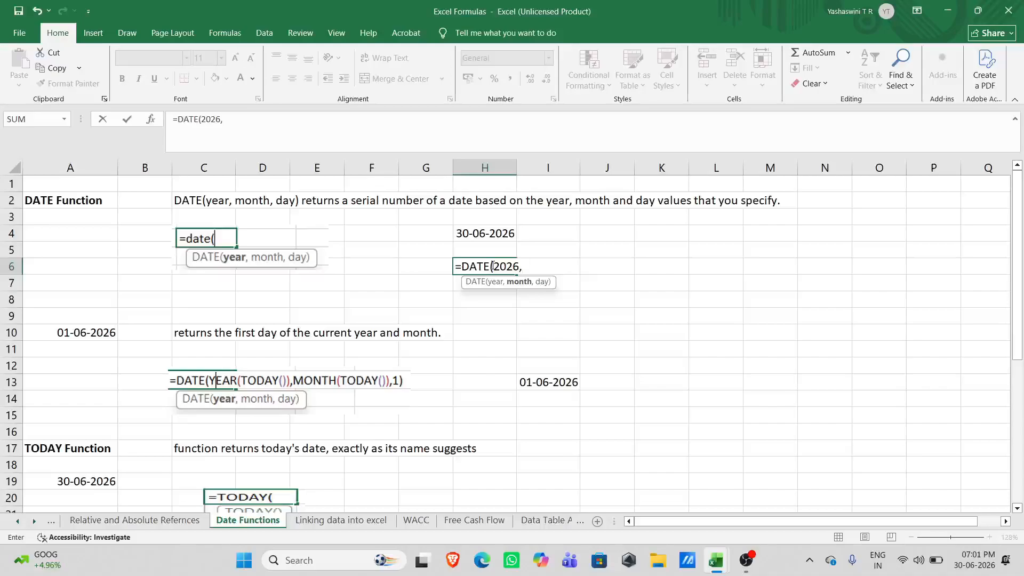
text(6,30))
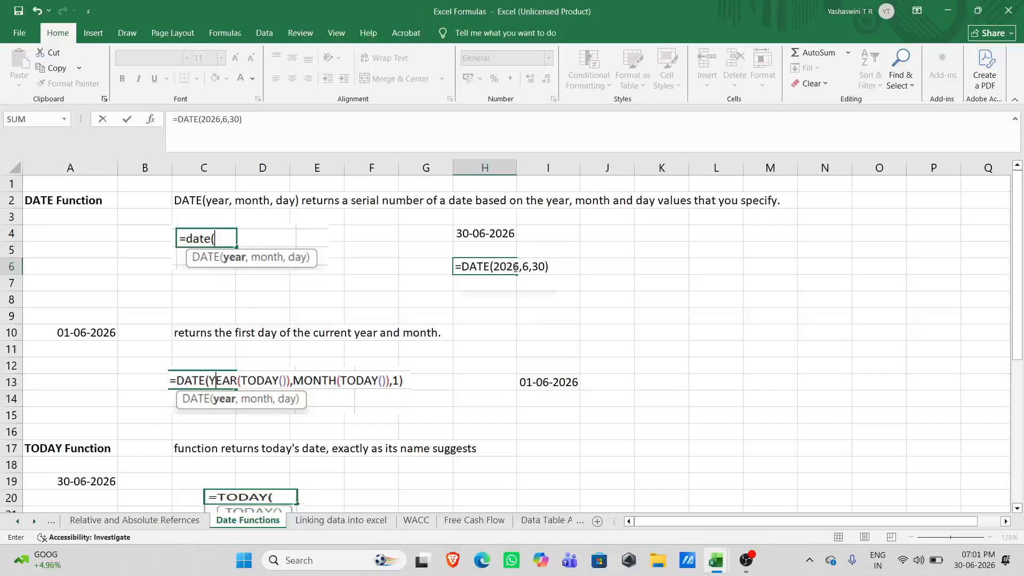
click(513, 266)
click(521, 281)
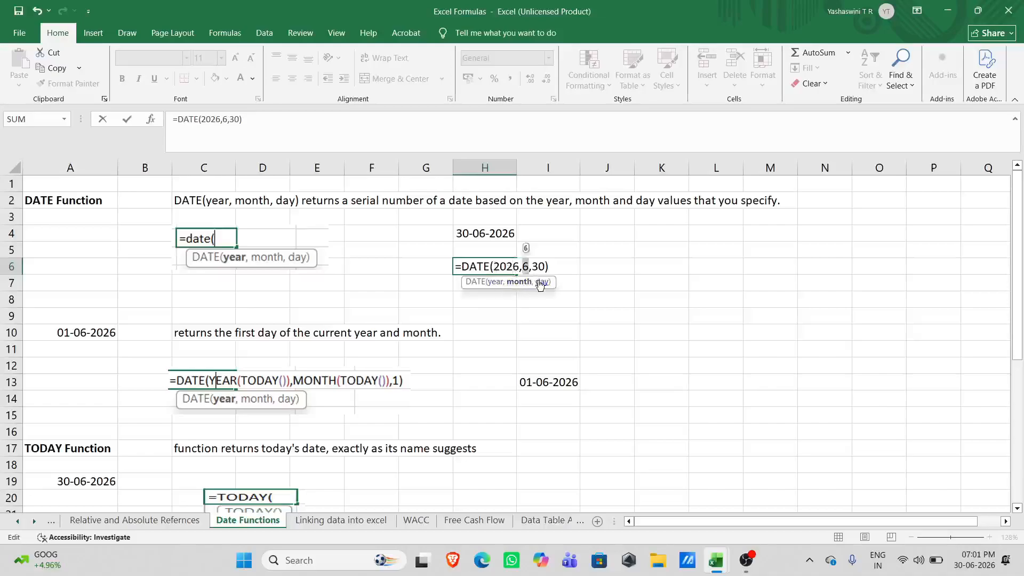
click(542, 282)
key(Return)
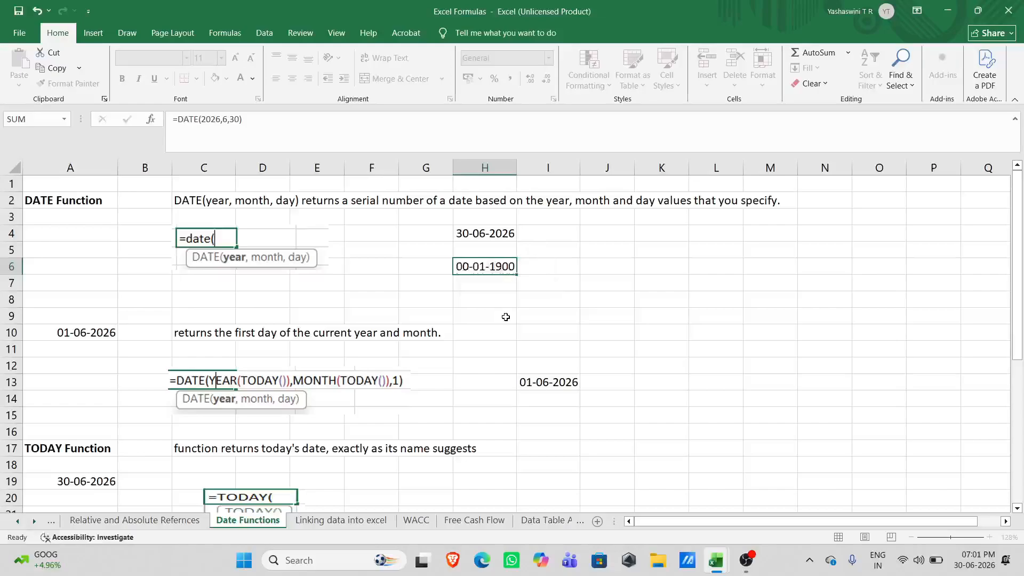
click(474, 265)
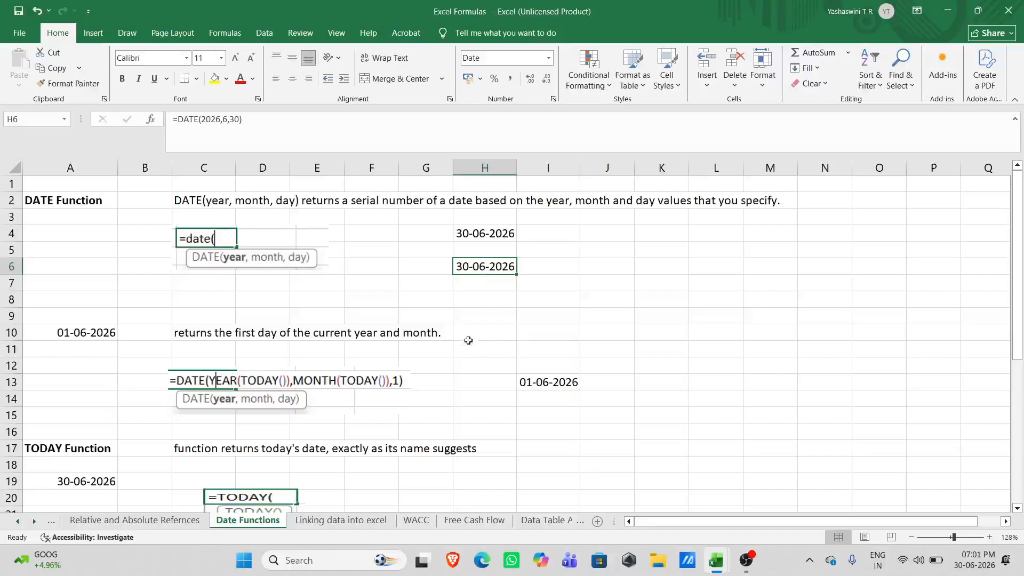
Step: Enter the formula =DATE(YEAR(TODAY()),MONTH(TODAY()),1) in cell I15, beside the first-day-of-current-month example
scroll(507, 363, down, 2)
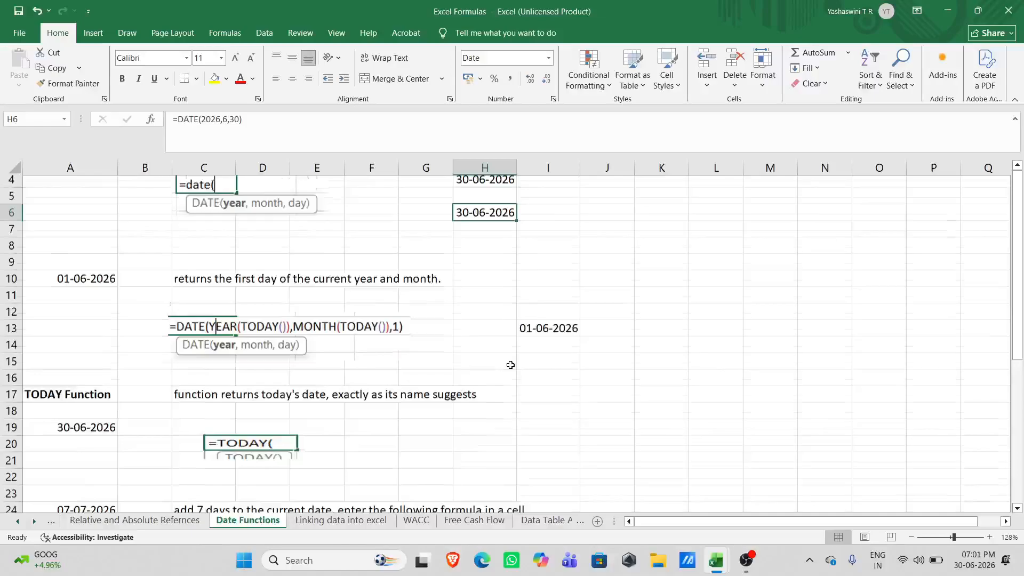
click(191, 249)
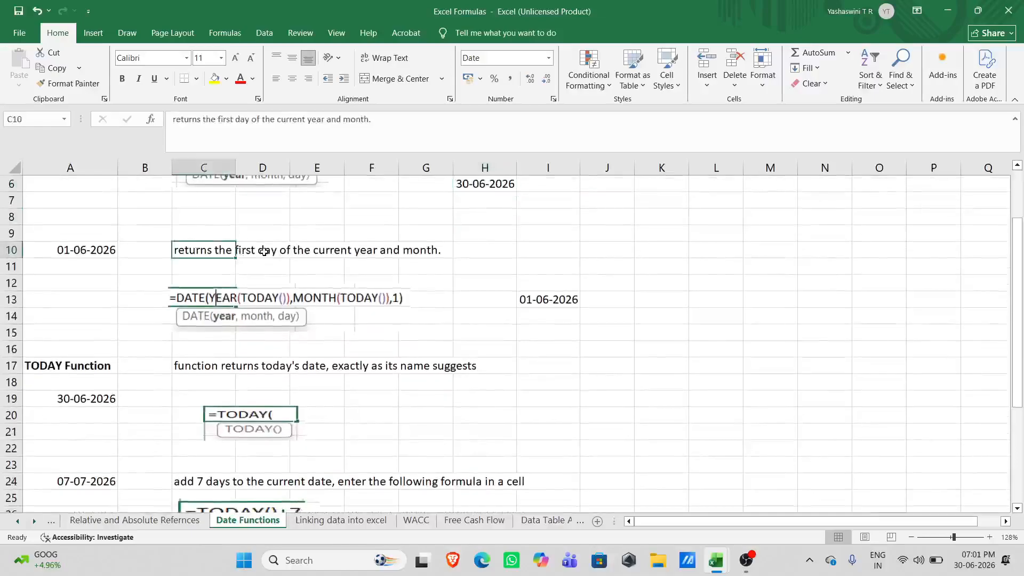
click(554, 328)
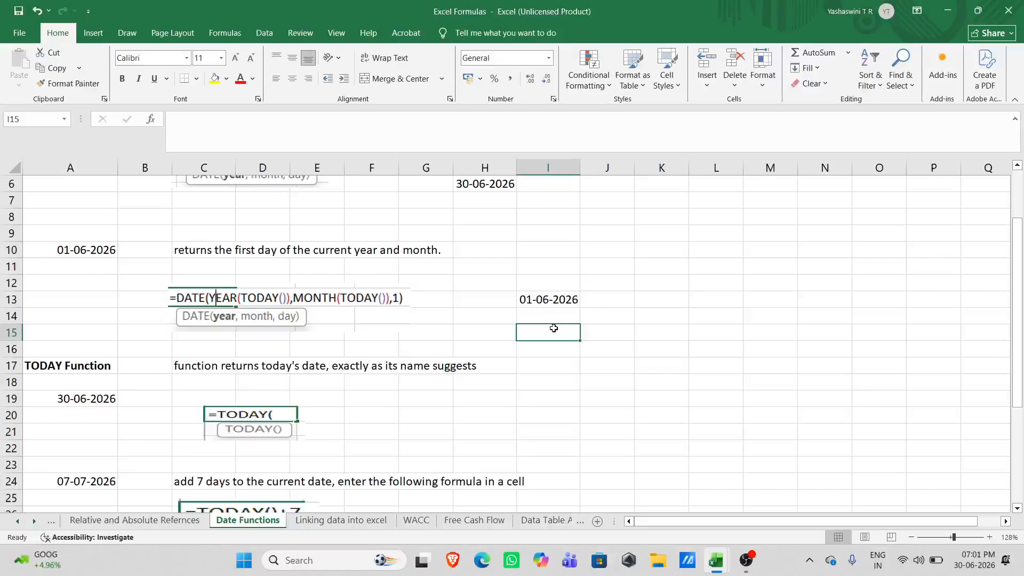
text(=)
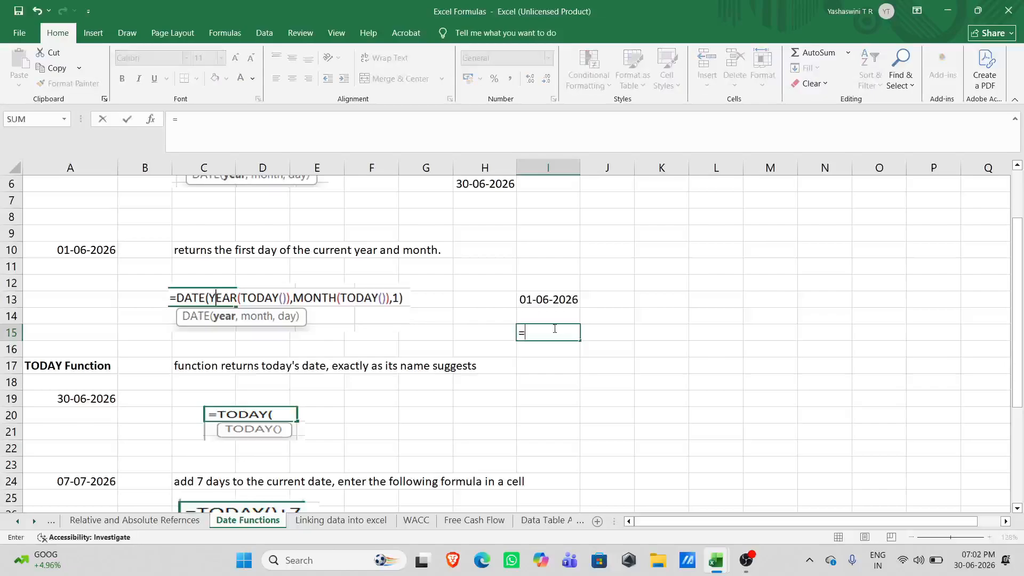
text(dat)
key(Tab)
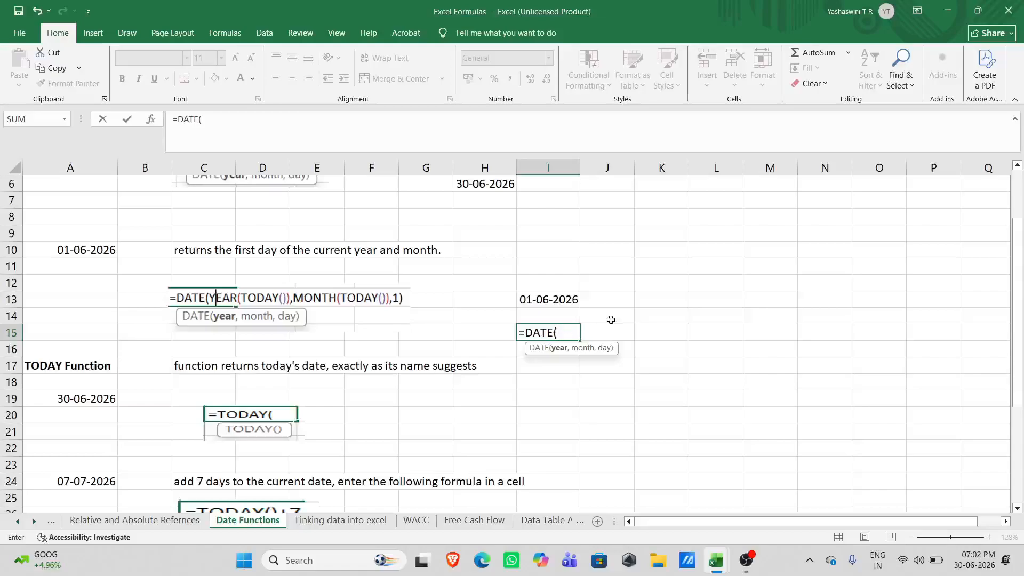
text(yea)
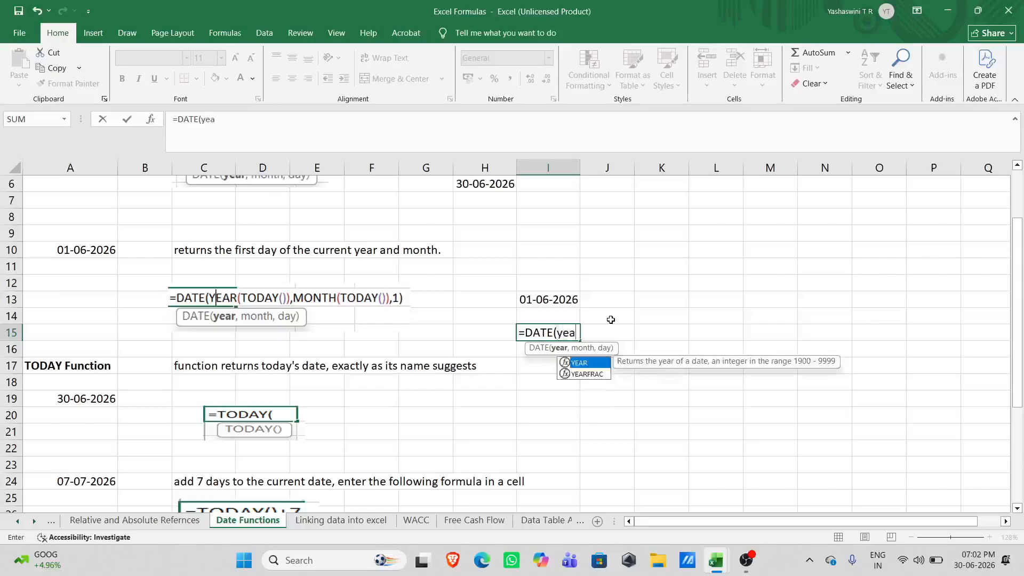
key(Tab)
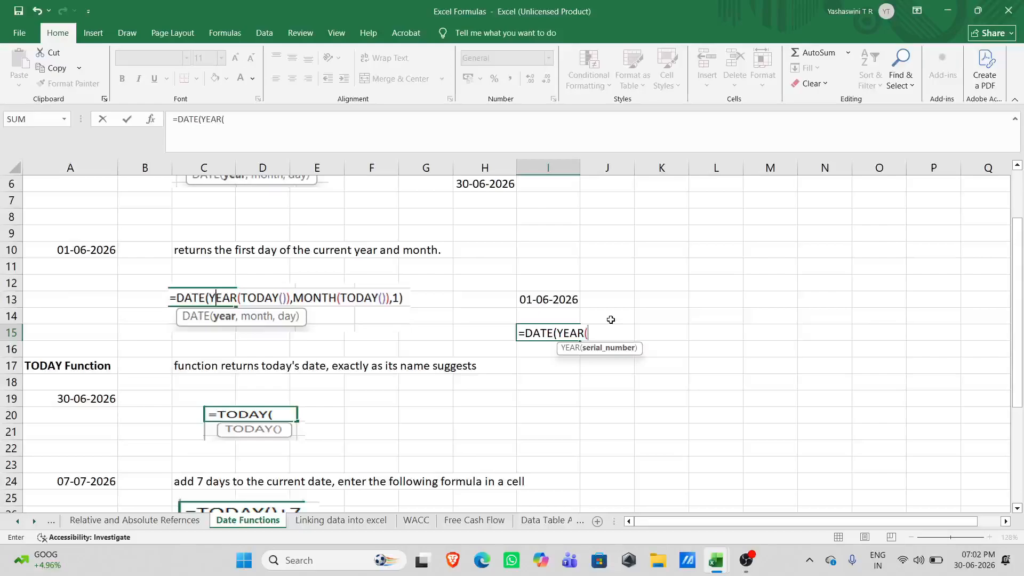
text(tod)
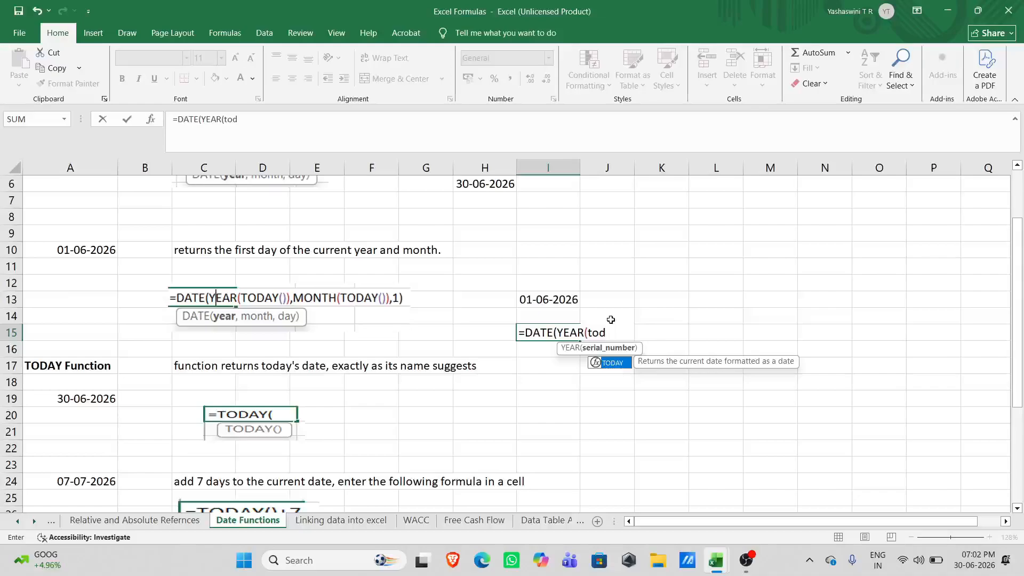
key(Tab)
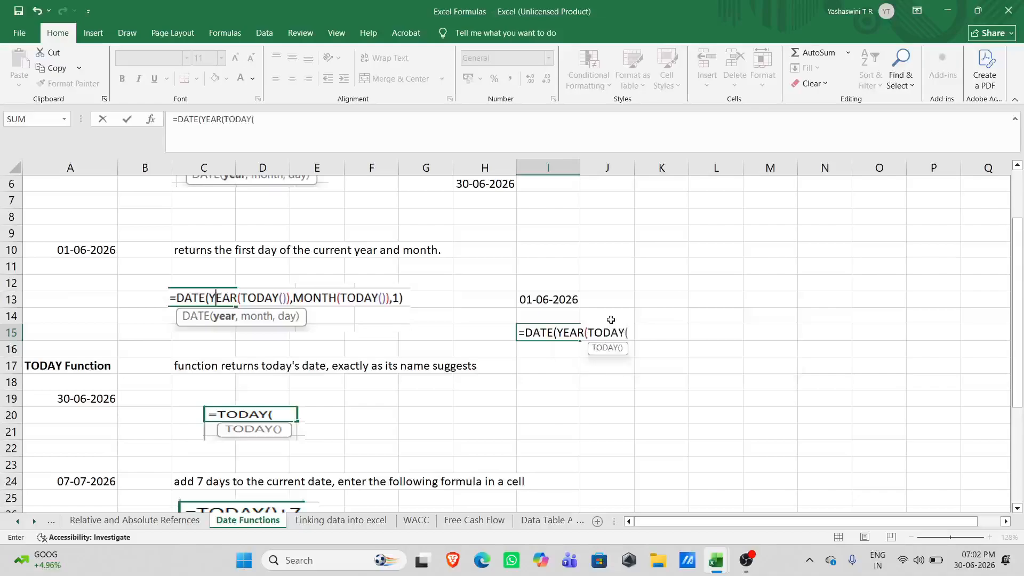
text()))
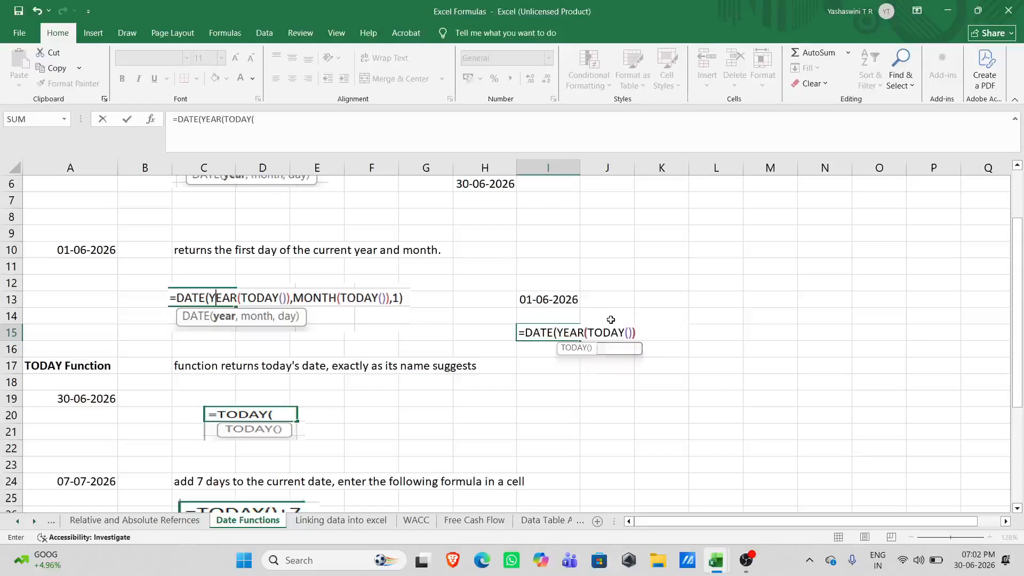
text(,)
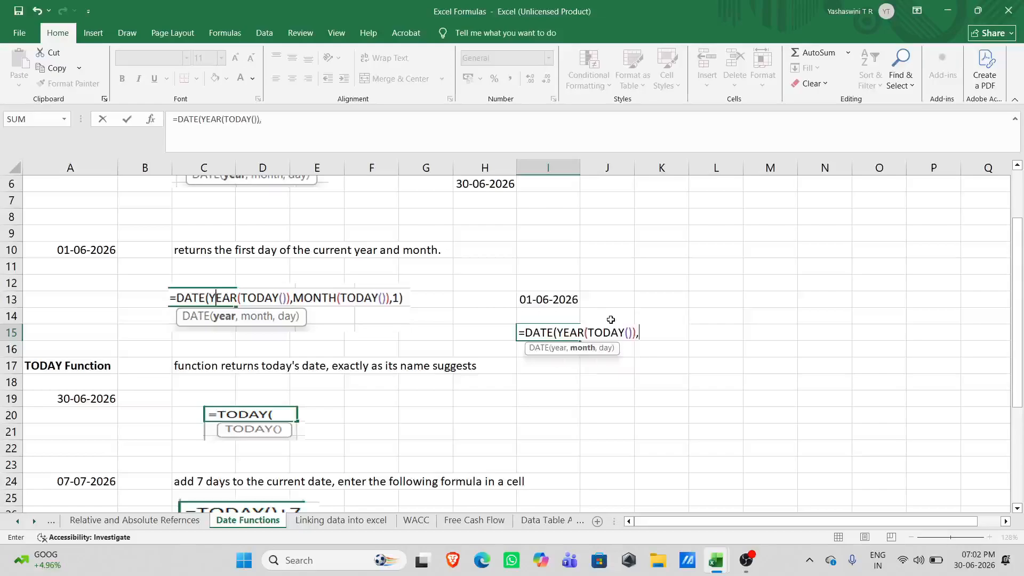
text(mon)
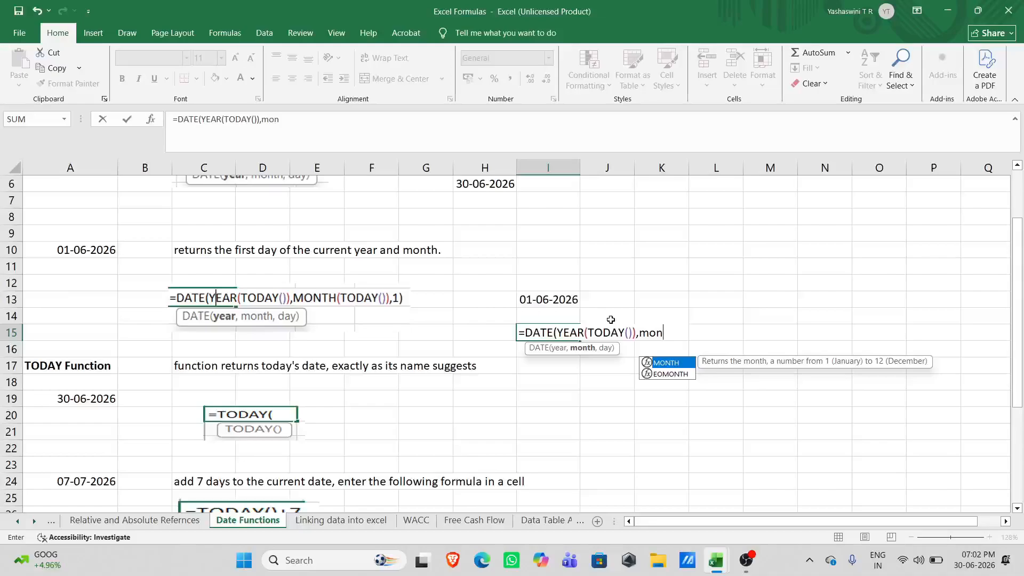
key(Tab)
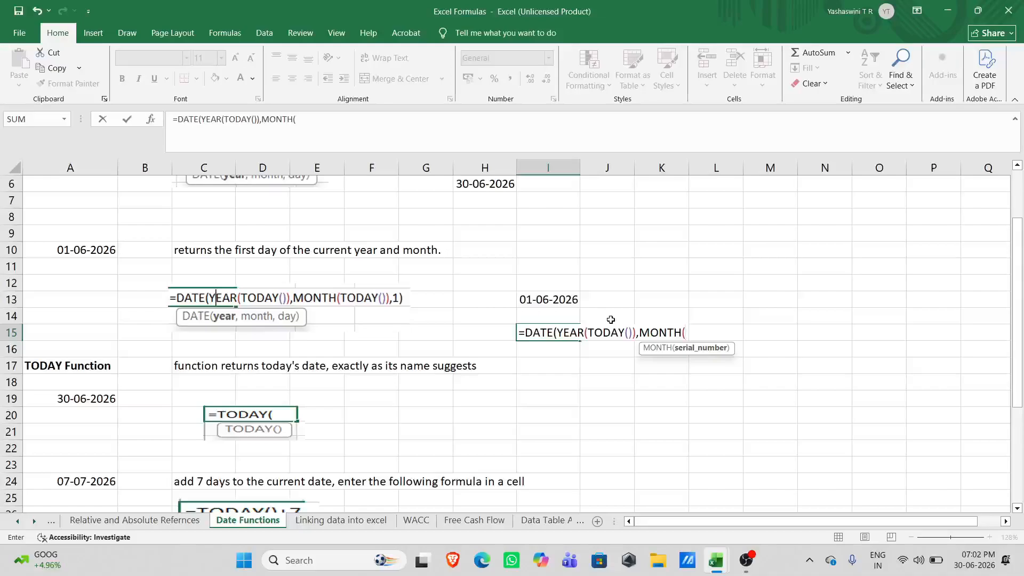
text(to)
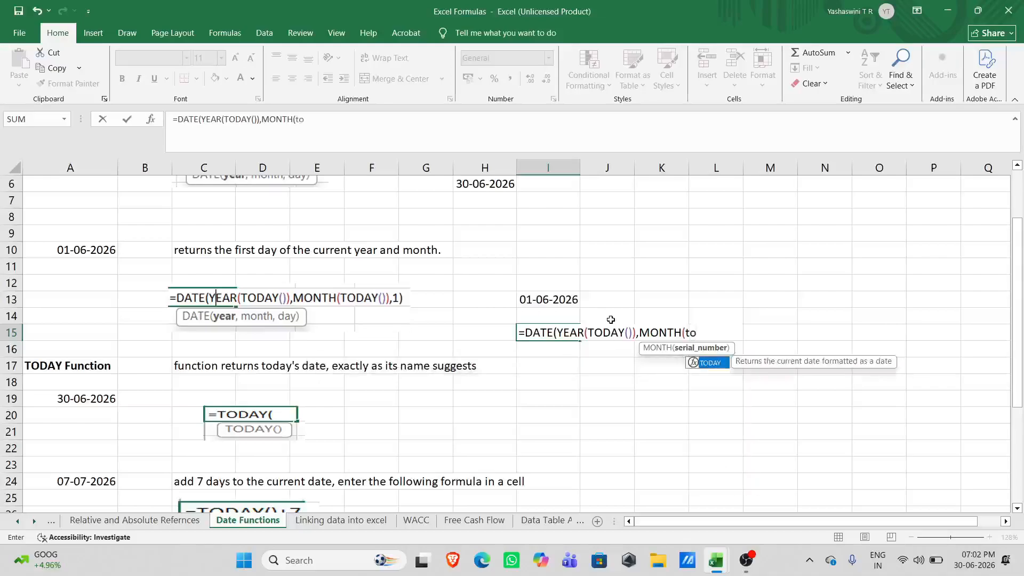
key(Tab)
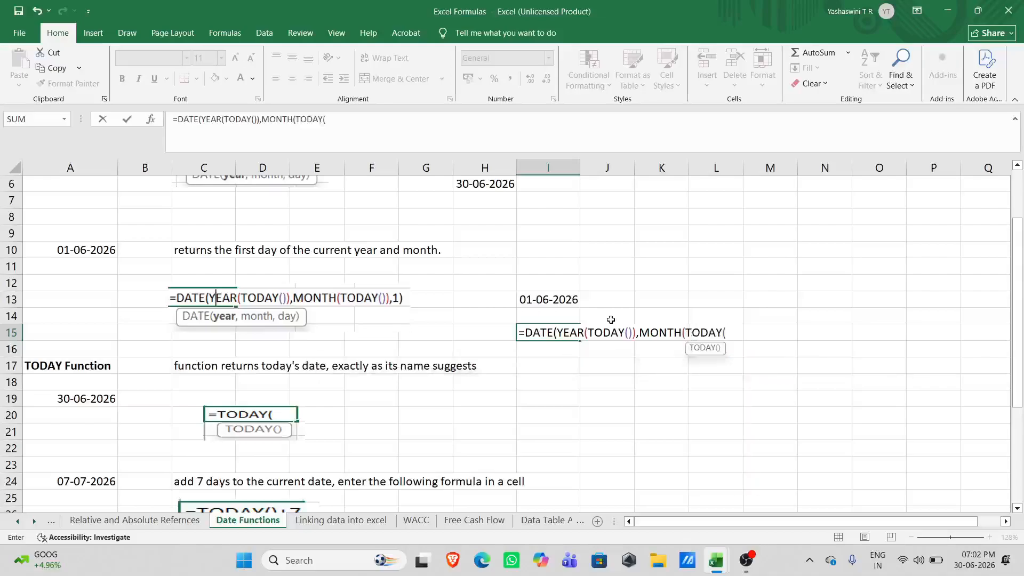
text()))
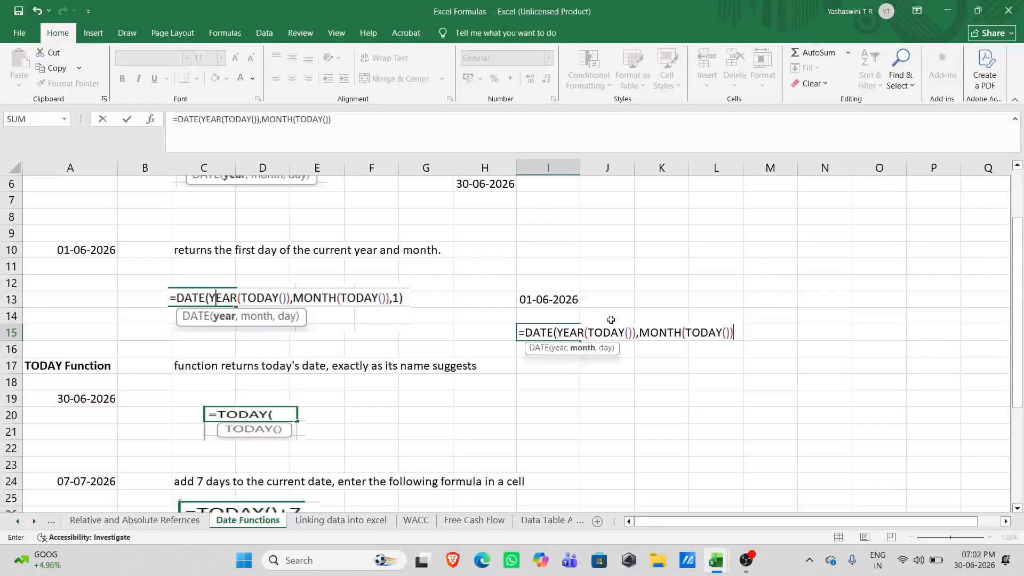
text(,1))
key(Return)
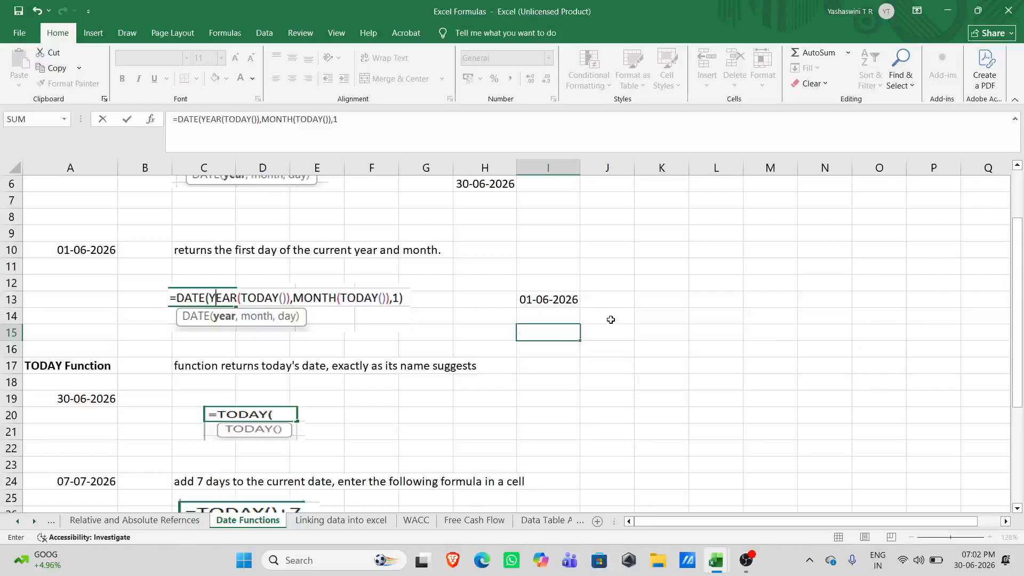
click(572, 331)
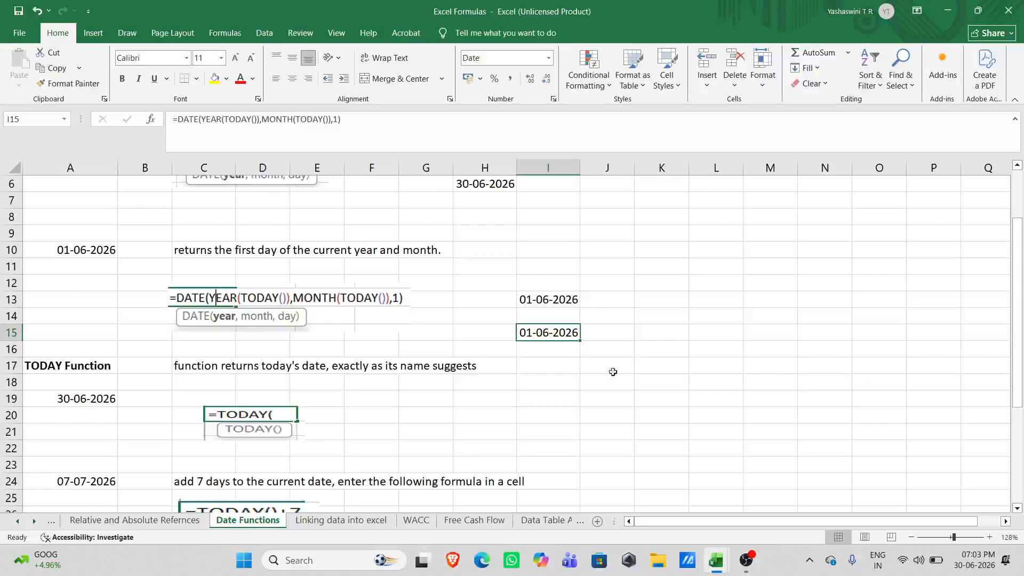
Step: Enter the formula =TODAY() in cell I20, beside the TODAY Function example
scroll(479, 416, down, 1)
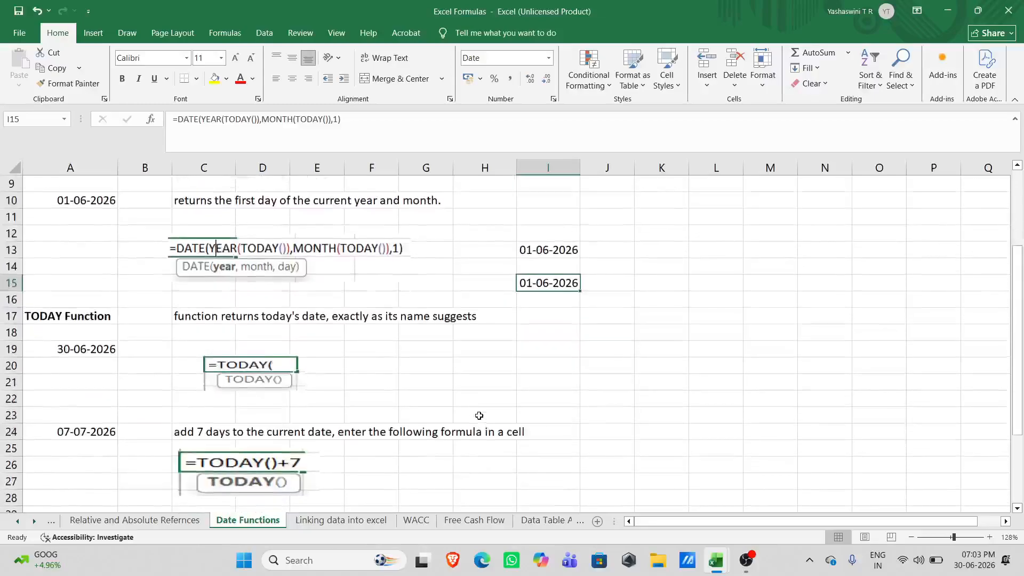
click(553, 361)
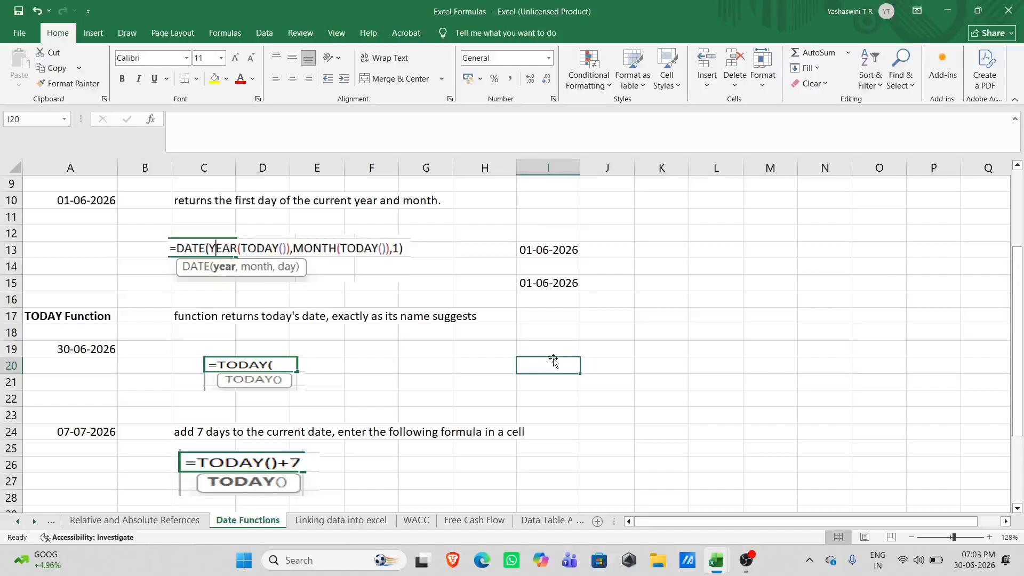
text(=)
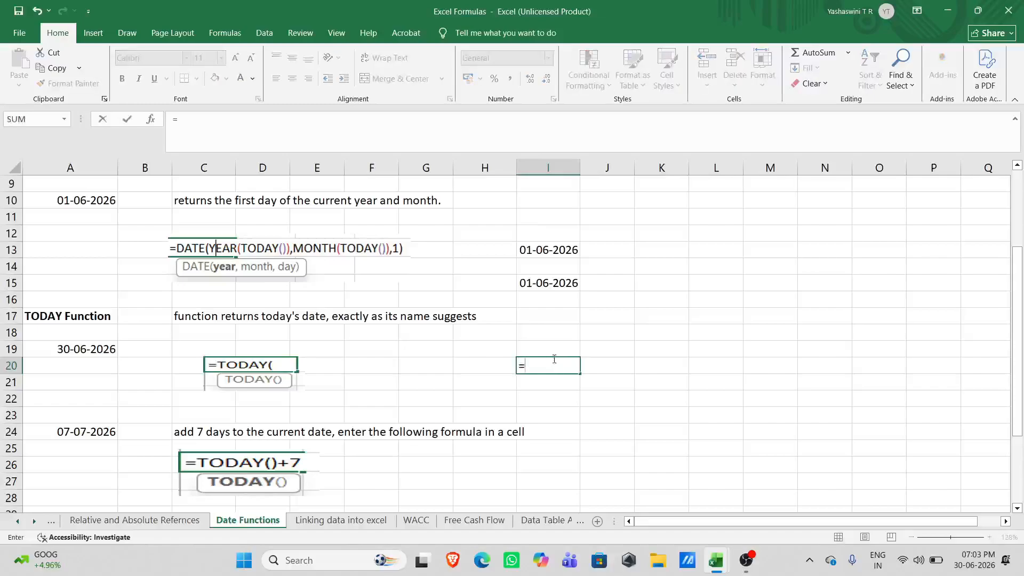
text(to)
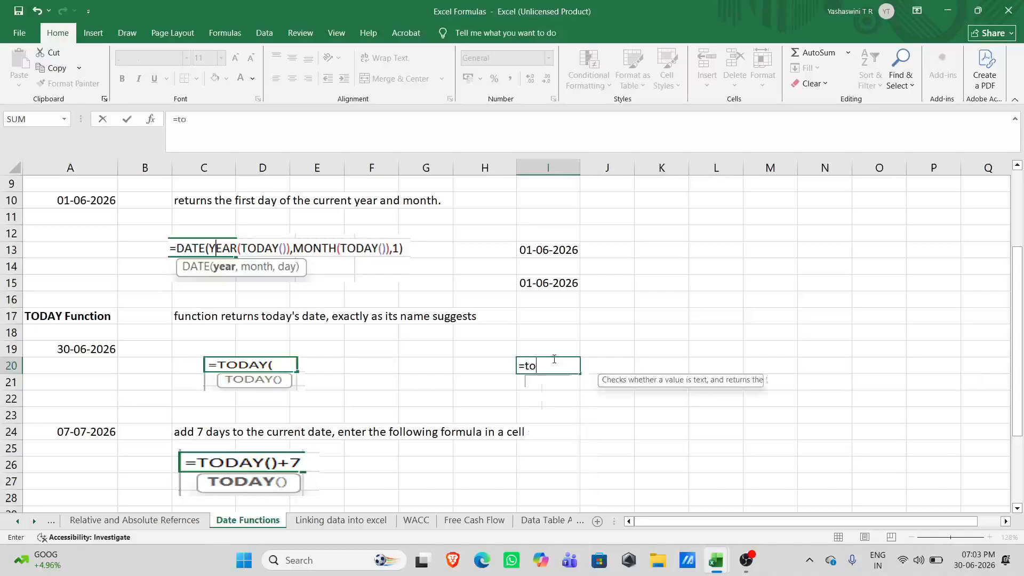
text(day)
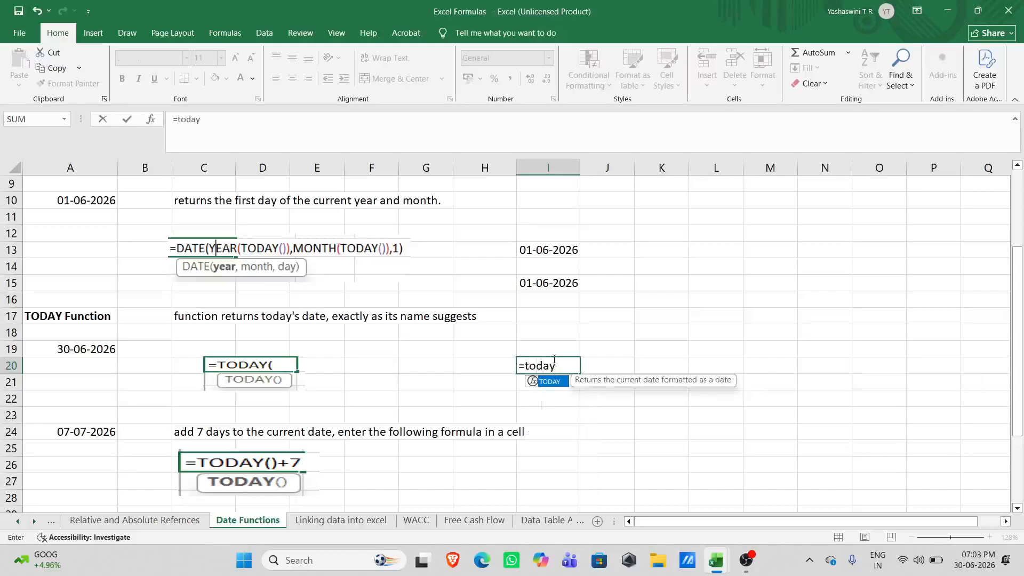
key(Tab)
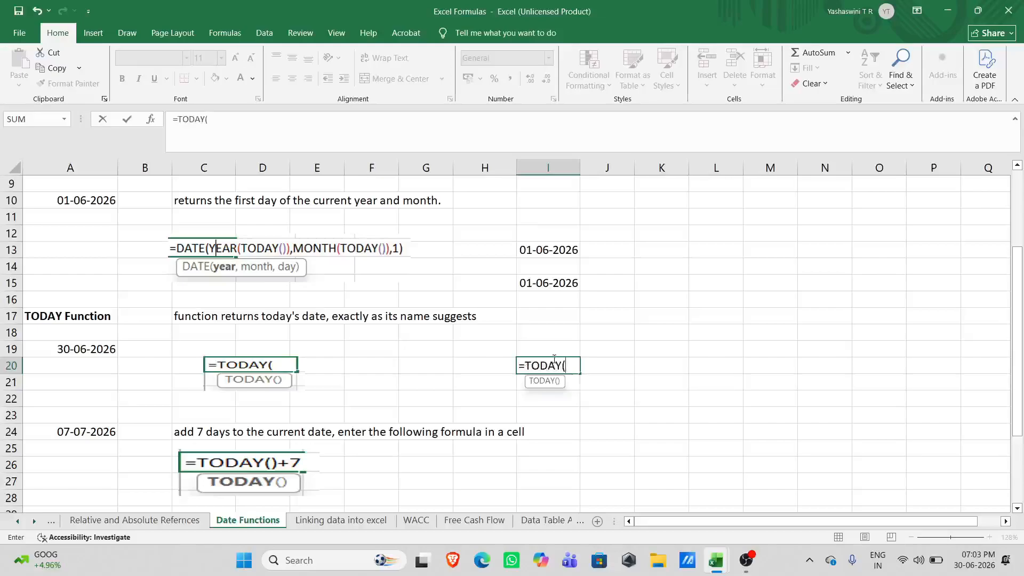
text())
key(Return)
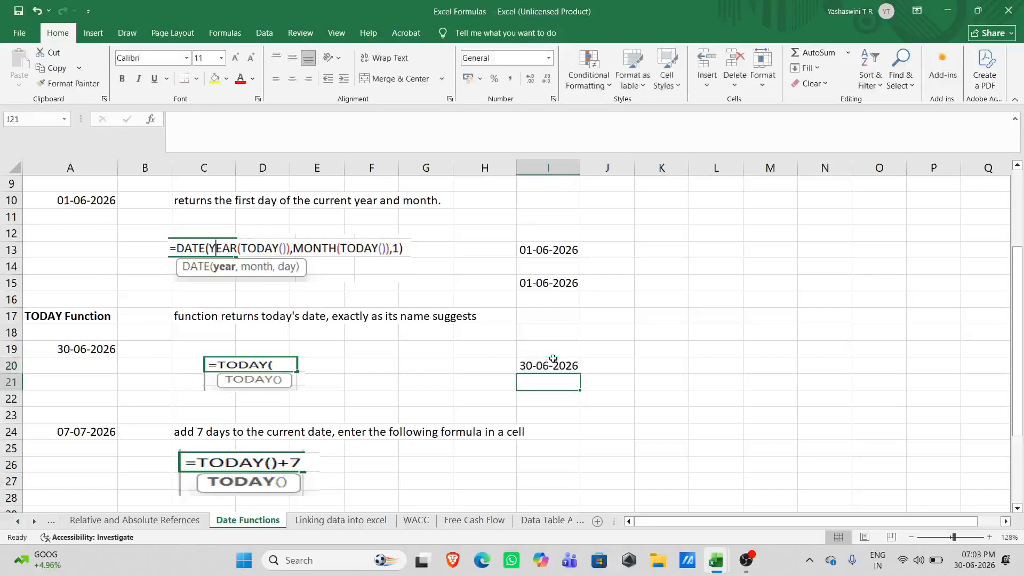
click(555, 361)
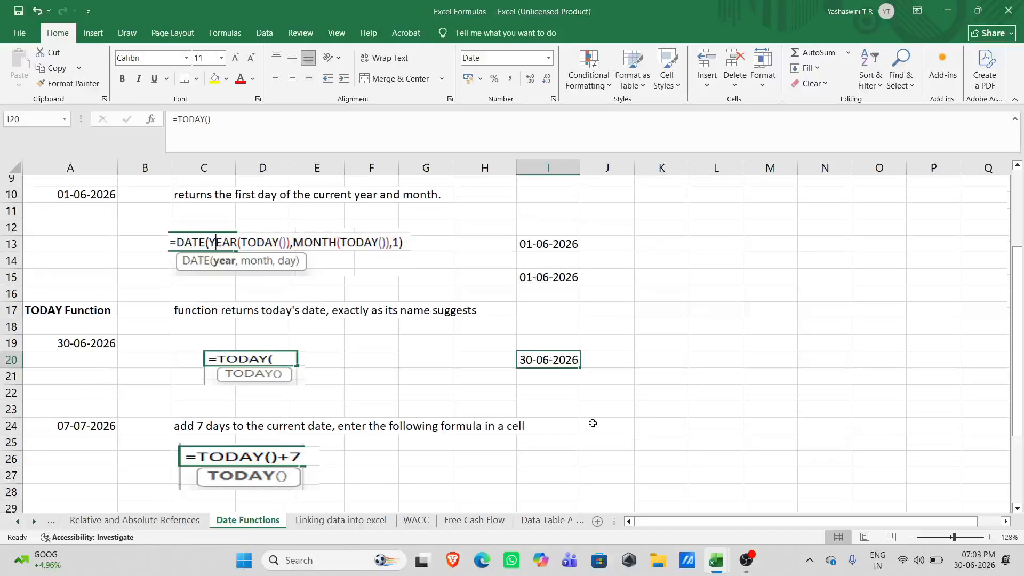
Step: Enter the formula =TODAY()+7 in cell I26, beside the example that adds 7 days to the current date
scroll(592, 423, down, 2)
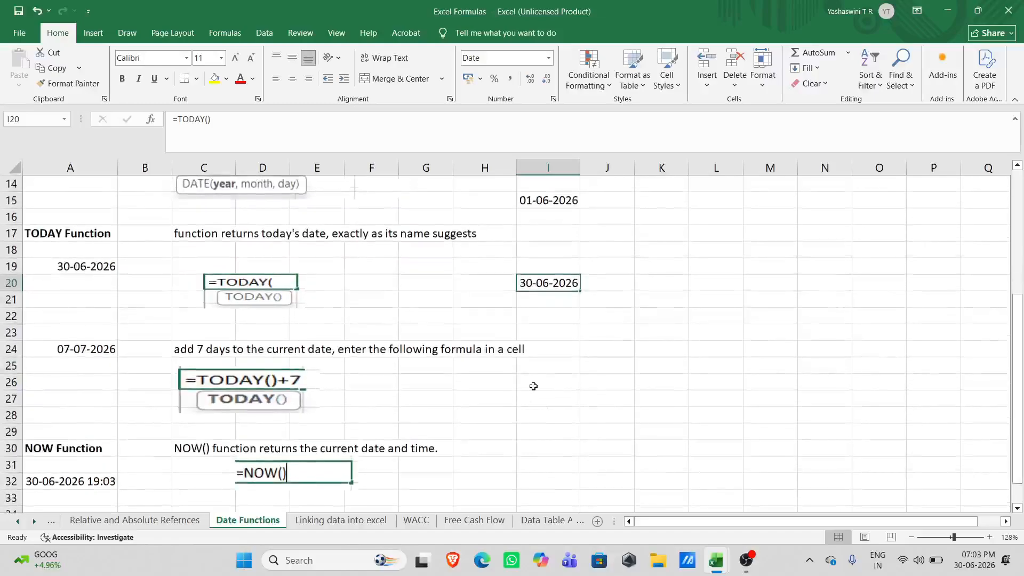
click(541, 382)
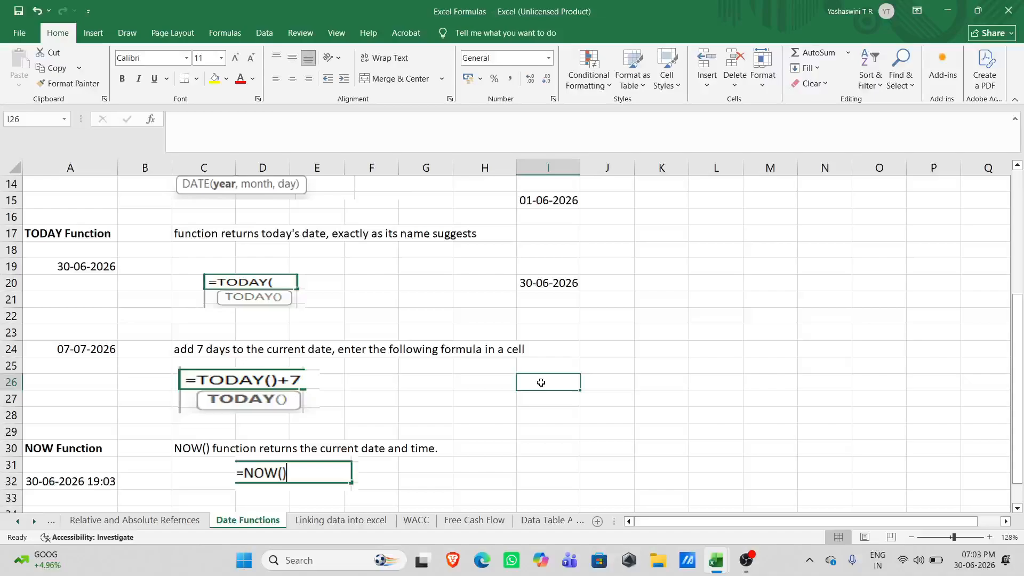
text(=)
text(today)
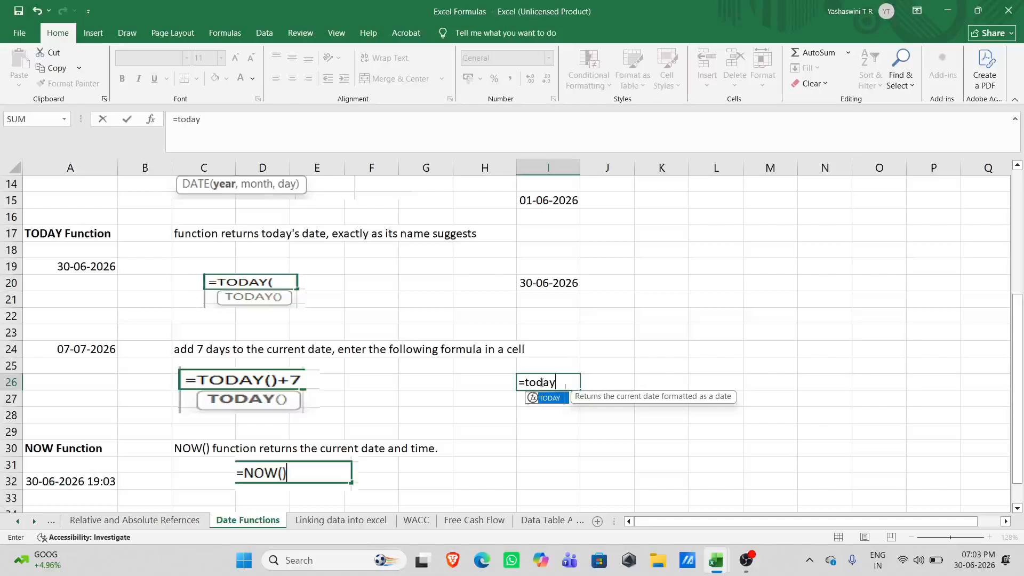
key(Tab)
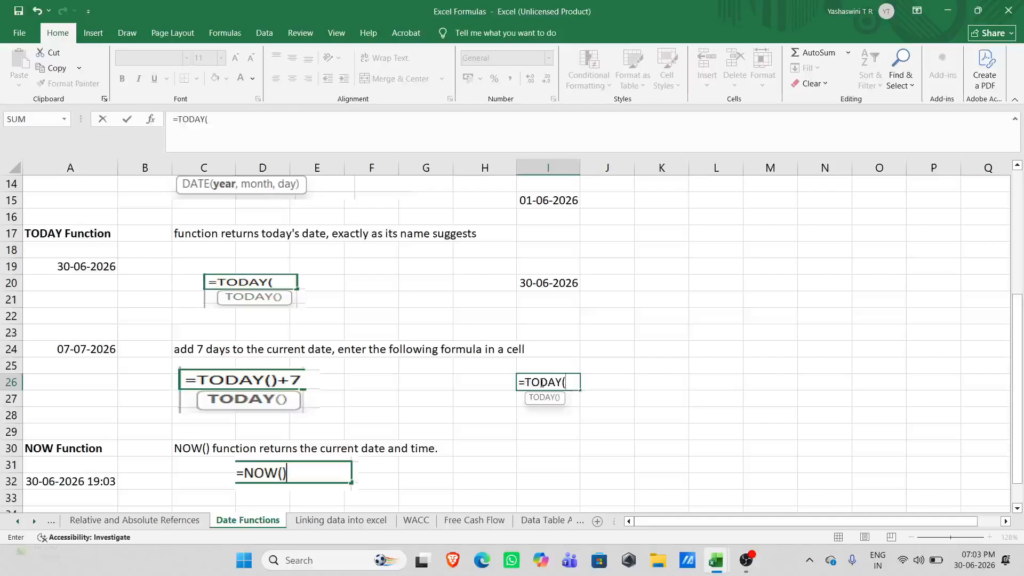
text()+)
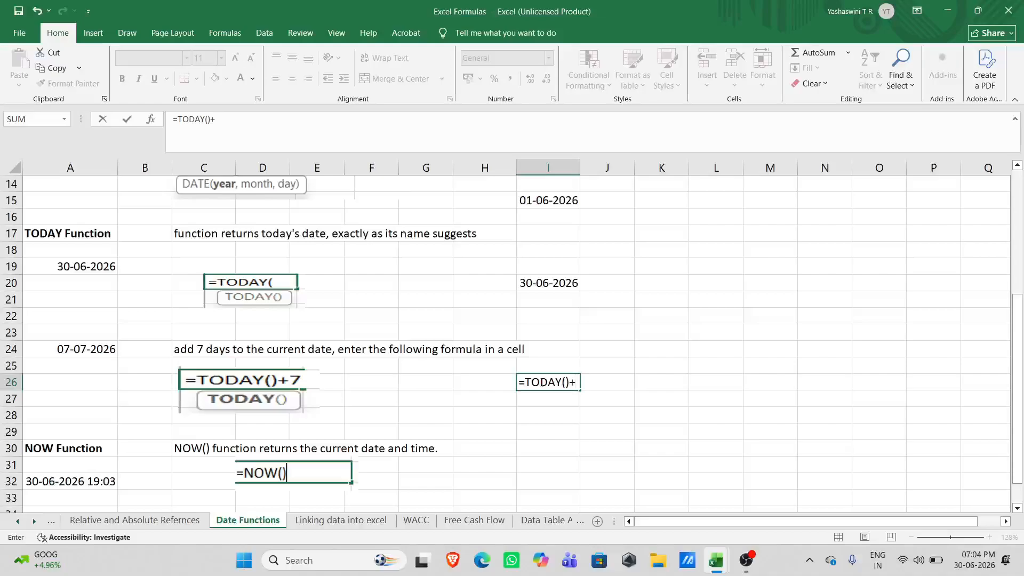
text(7)
key(Return)
click(541, 383)
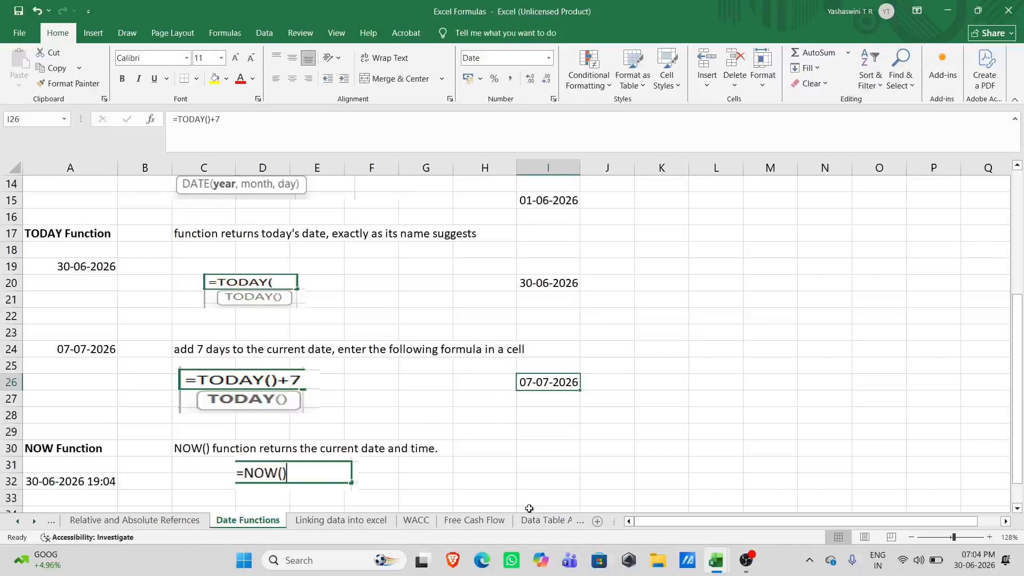
Step: Enter the formula =NOW() in cell I32, beside the NOW Function example
scroll(504, 414, down, 2)
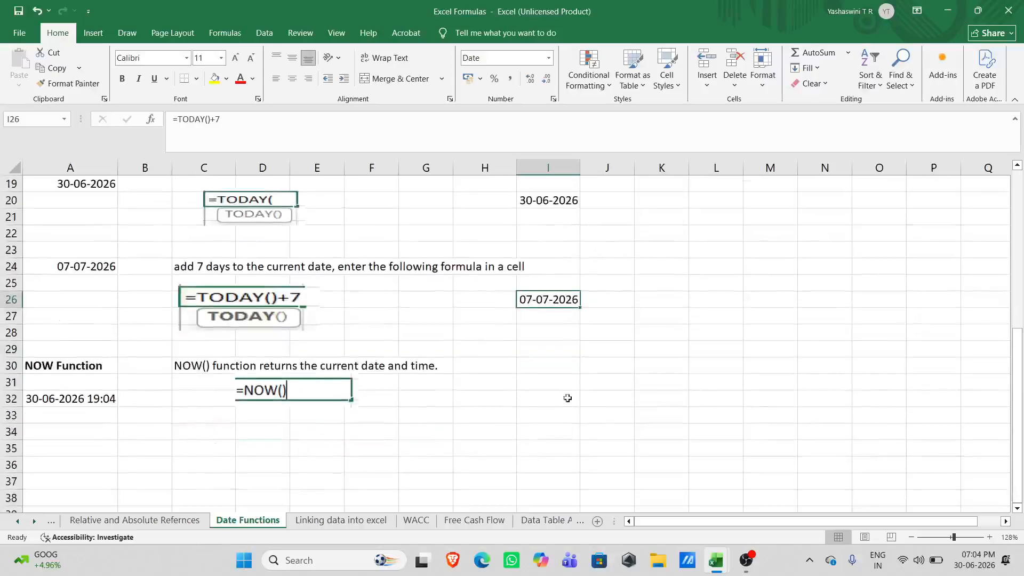
click(560, 395)
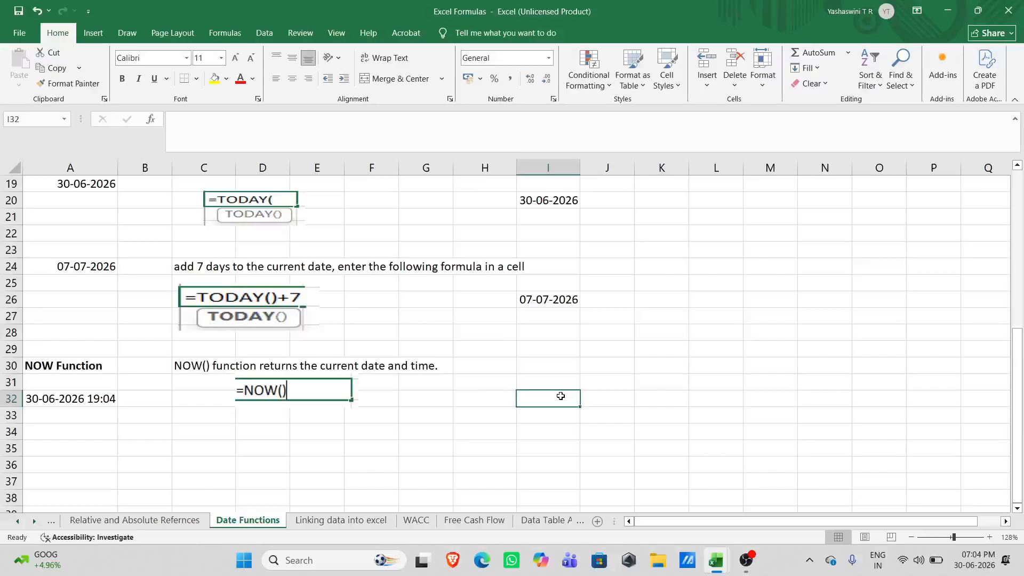
text(=)
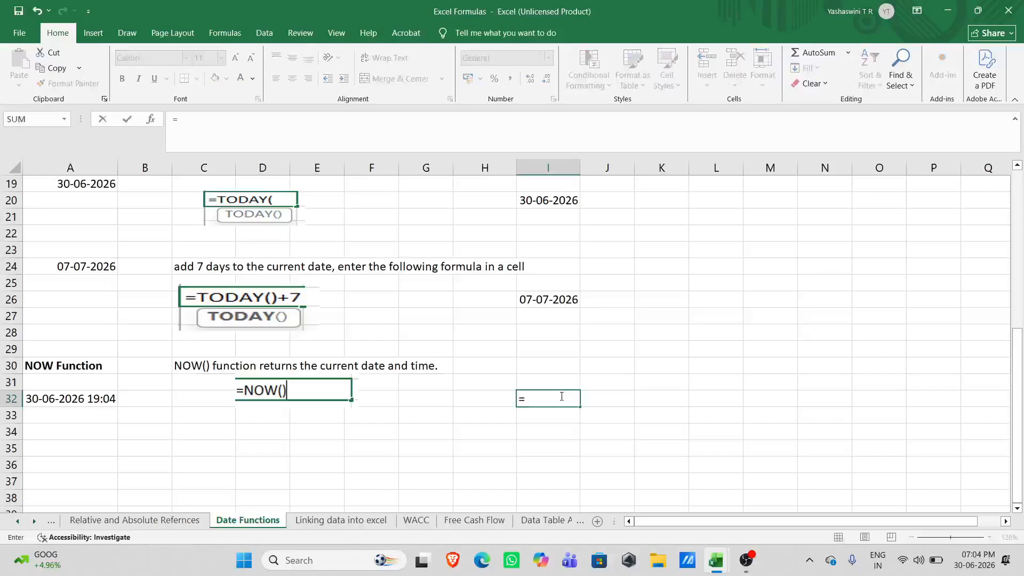
text(now)
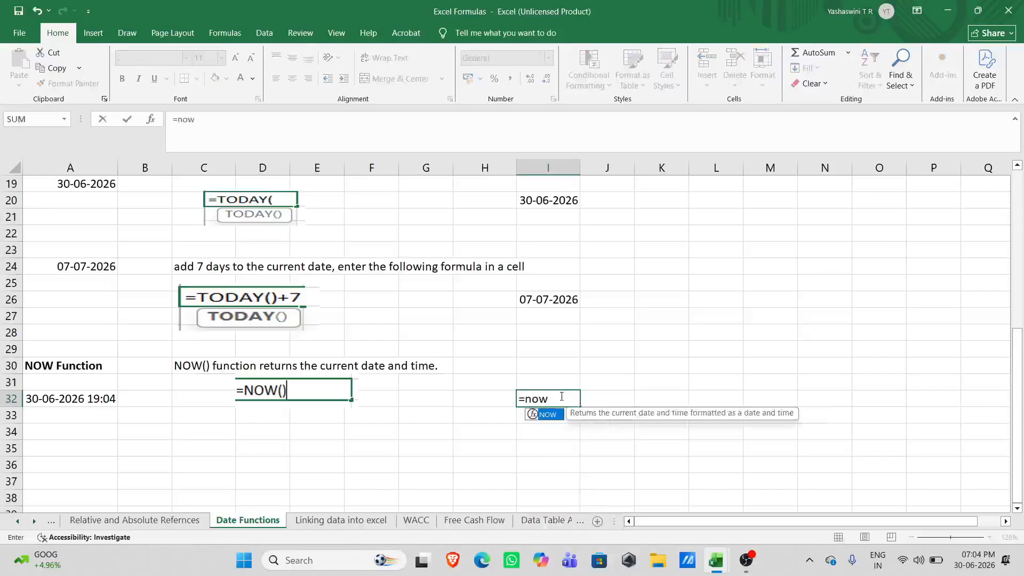
key(Tab)
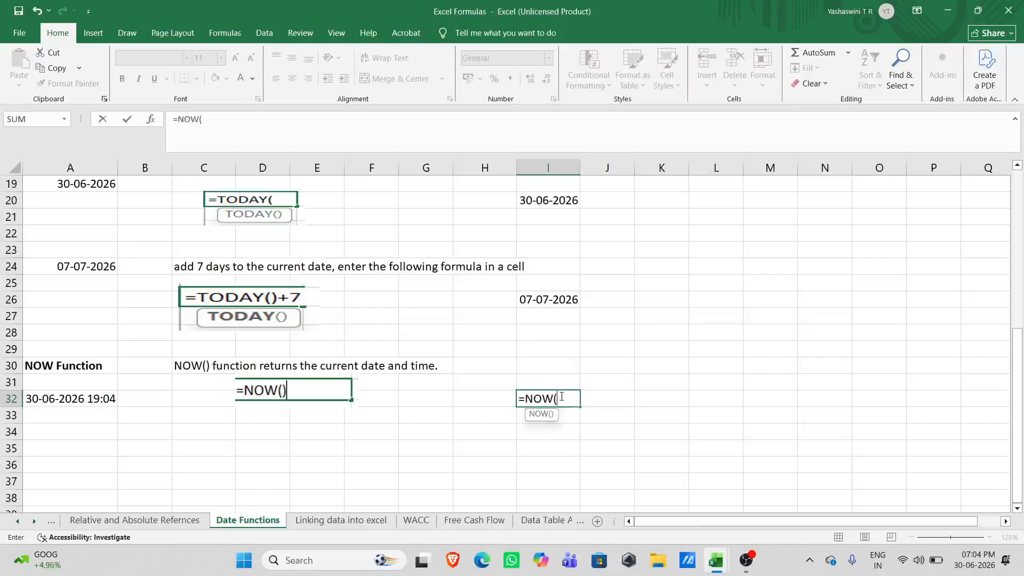
text())
key(Return)
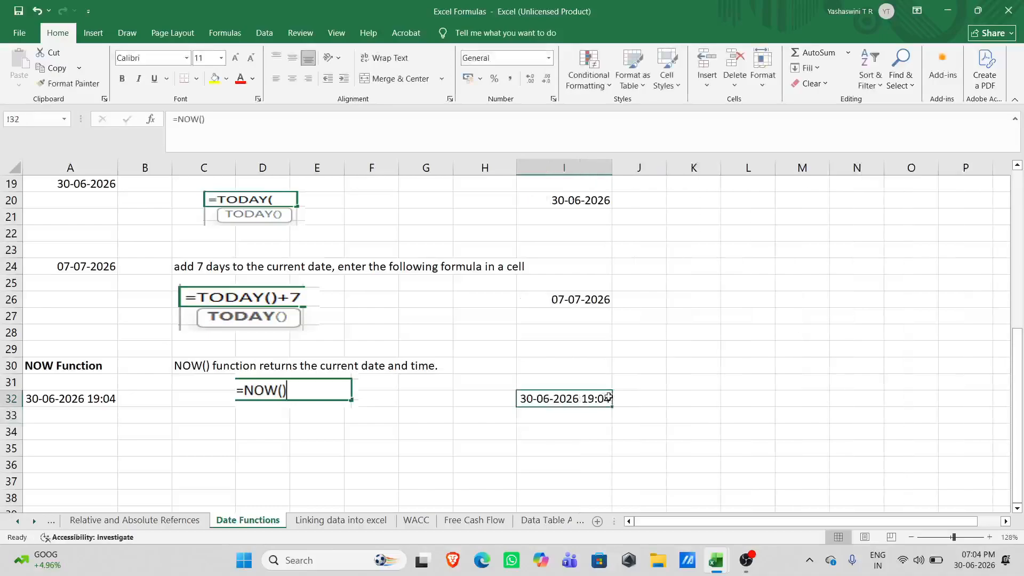
click(605, 398)
Step: Review the DATE, TODAY, TODAY plus 7 and NOW formulas in cells H6, I20, I26 and I32
scroll(617, 309, up, 3)
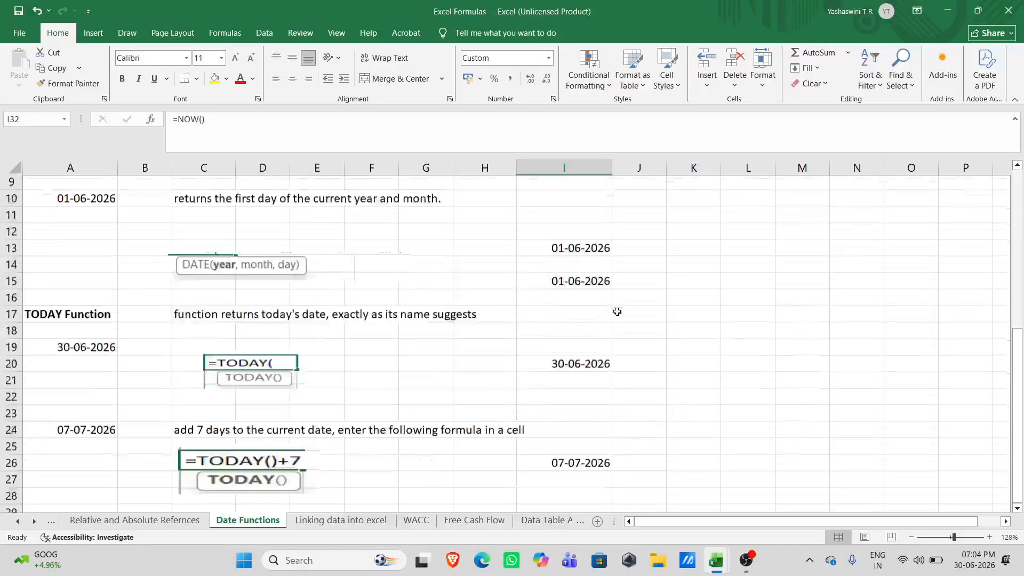
scroll(617, 311, up, 2)
scroll(617, 311, down, 5)
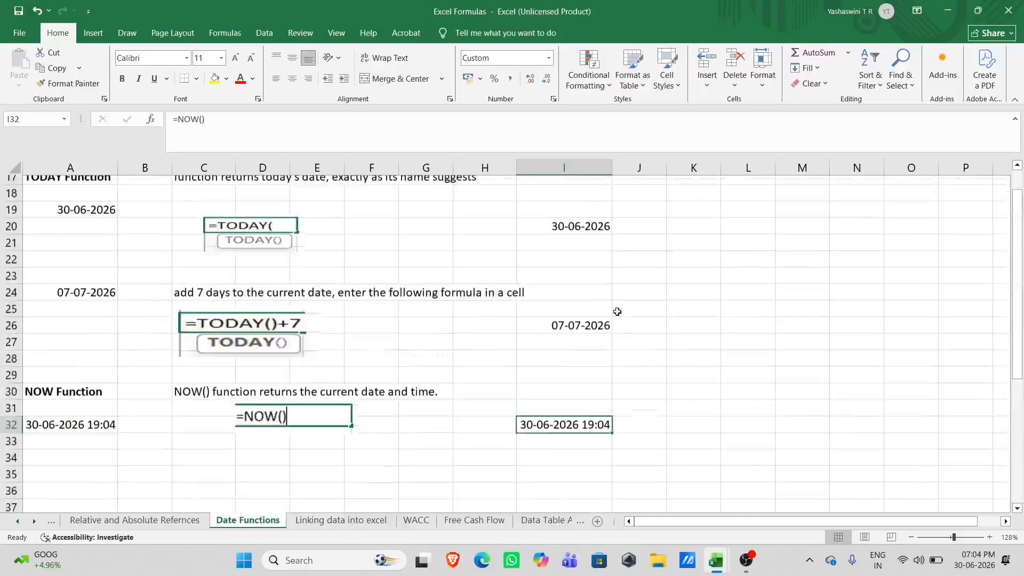
scroll(617, 311, up, 4)
scroll(617, 311, up, 1)
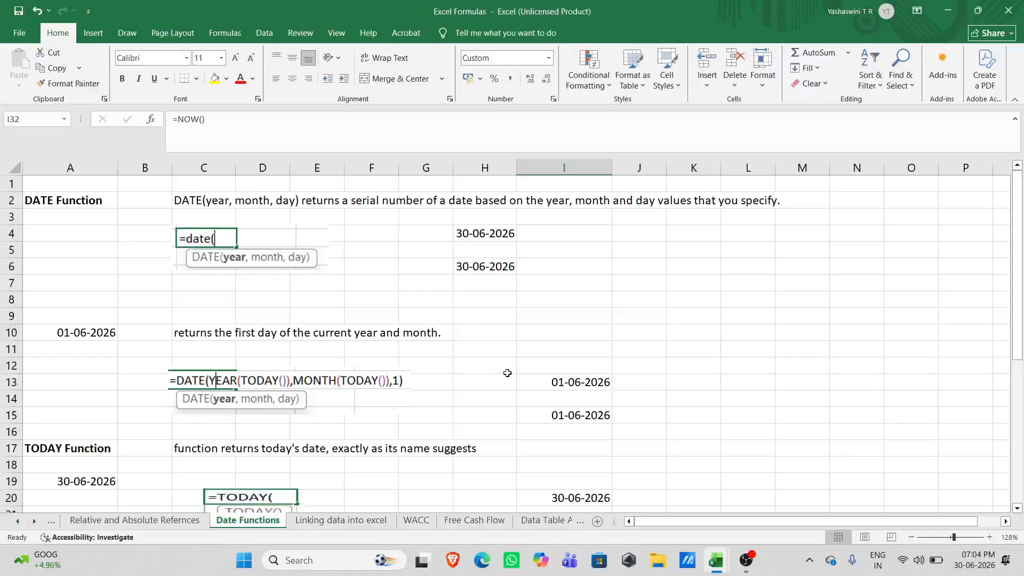
click(490, 268)
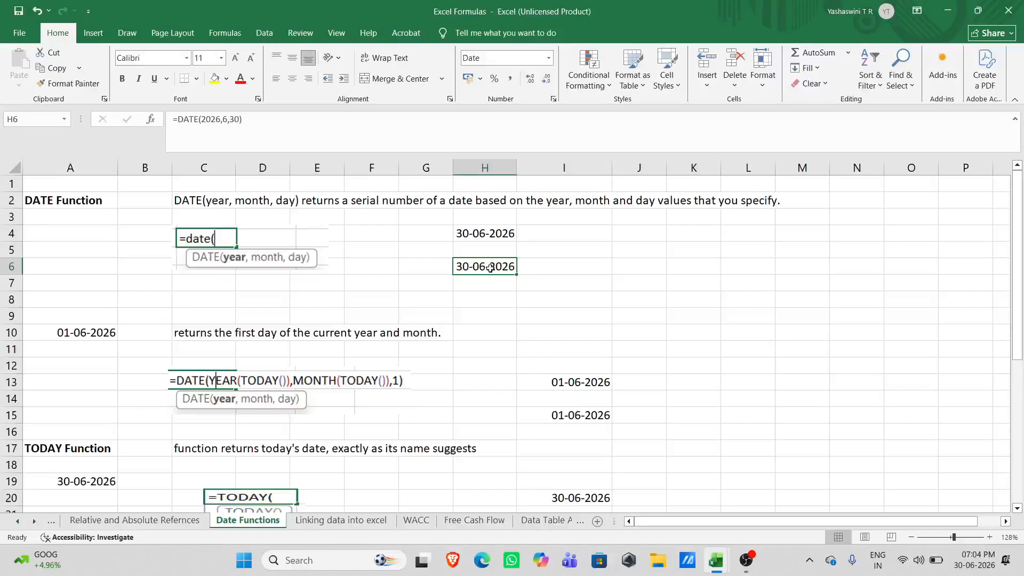
scroll(596, 396, down, 2)
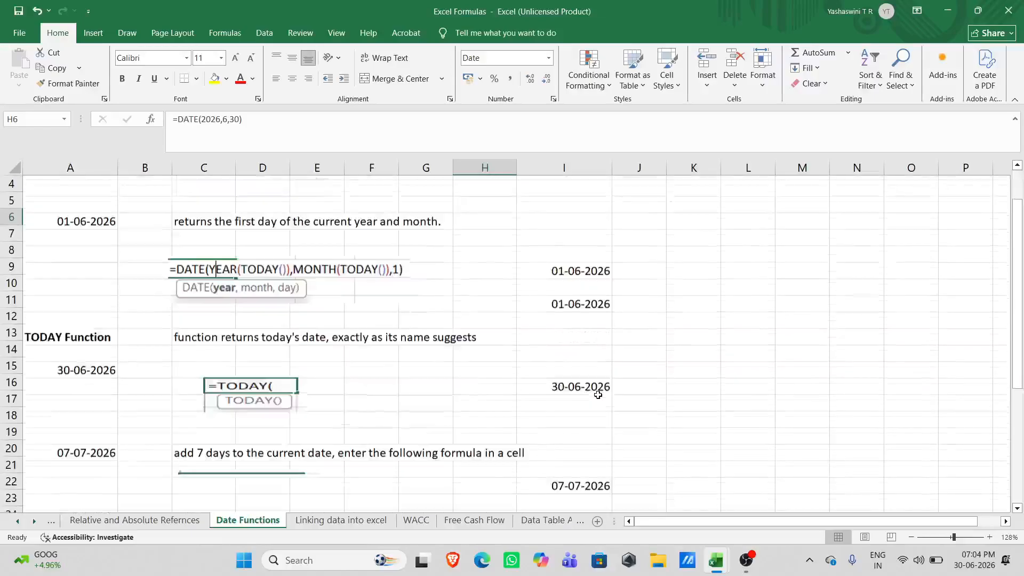
scroll(598, 394, down, 2)
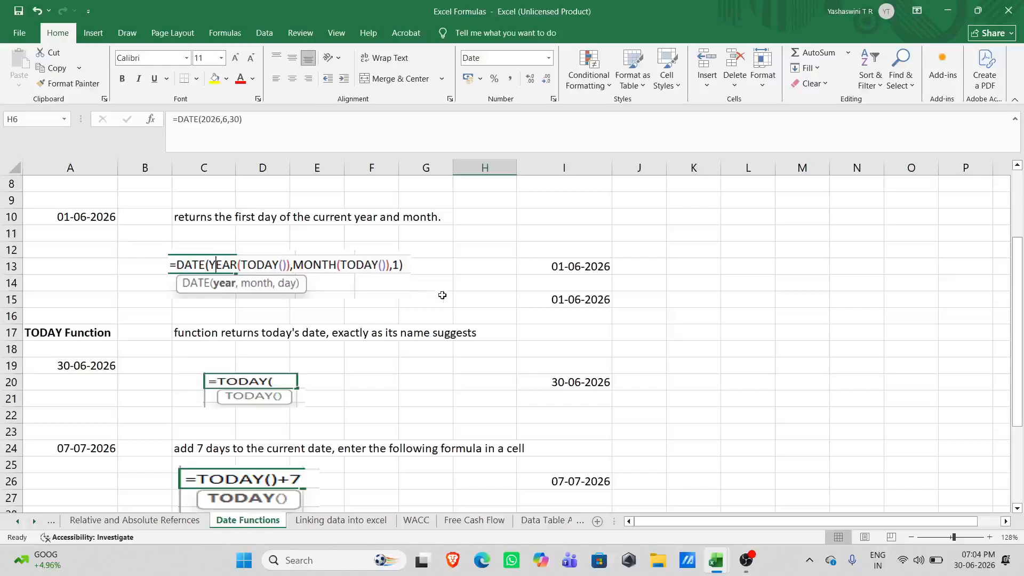
click(555, 386)
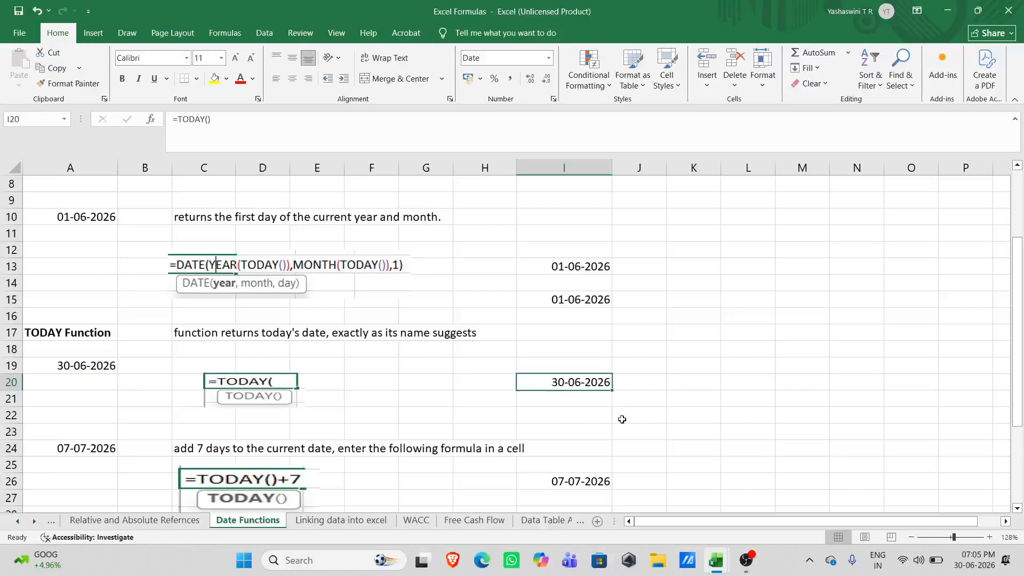
scroll(616, 416, down, 1)
scroll(616, 417, down, 3)
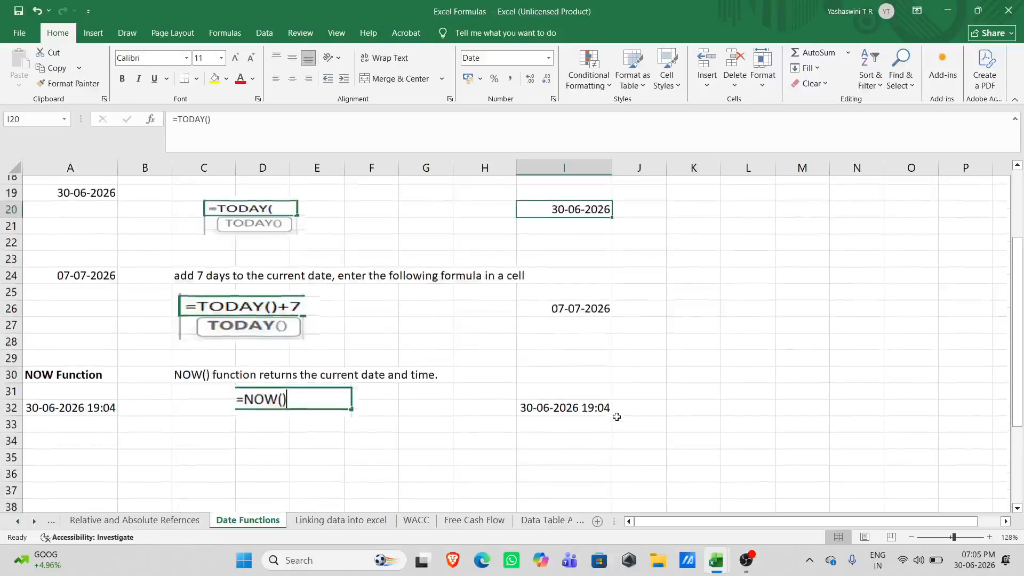
click(572, 315)
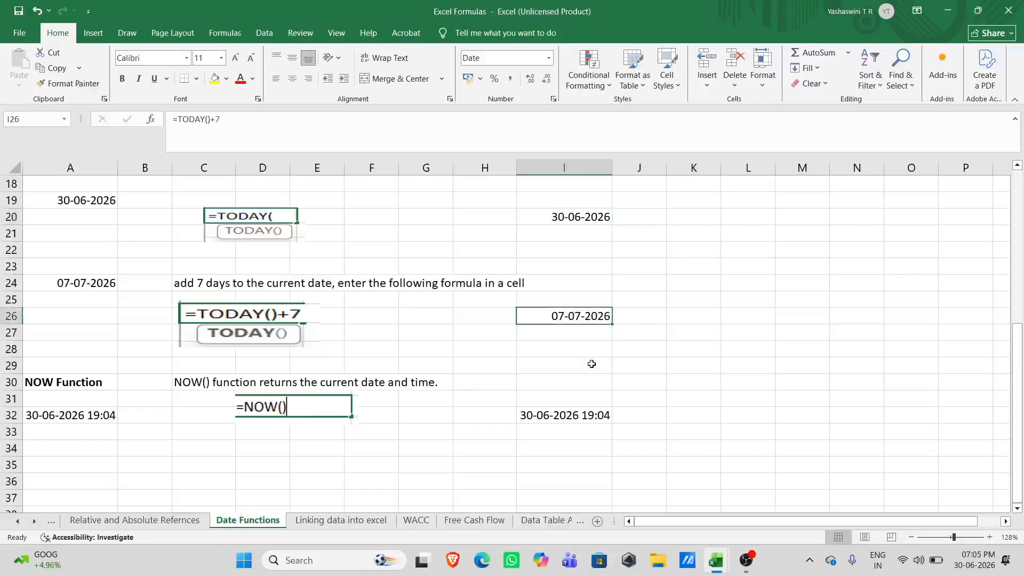
click(563, 418)
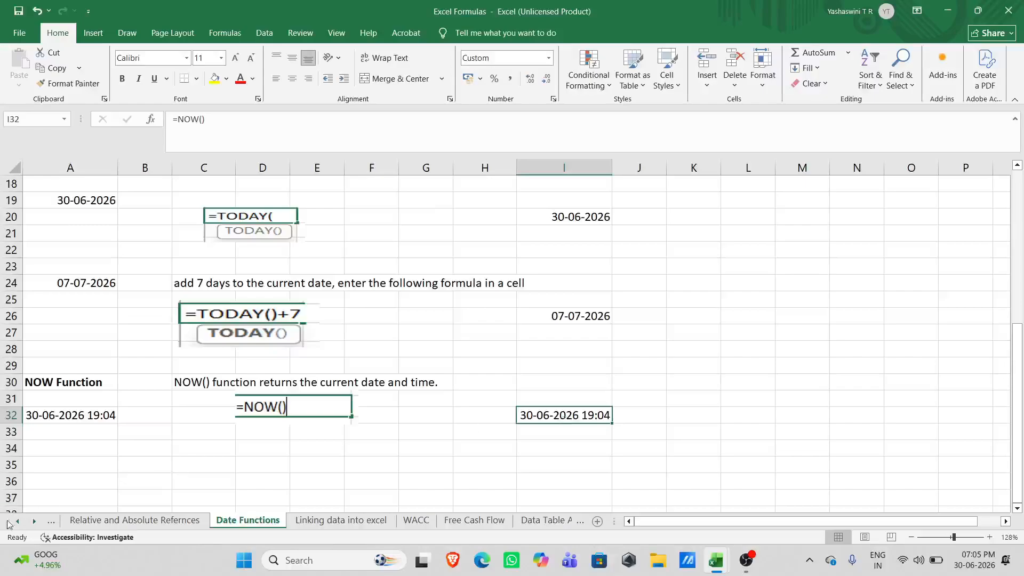
Step: Open the Relative and Absolute Refernces sheet and examine the relative reference table's number columns and the total formula in D17
click(123, 522)
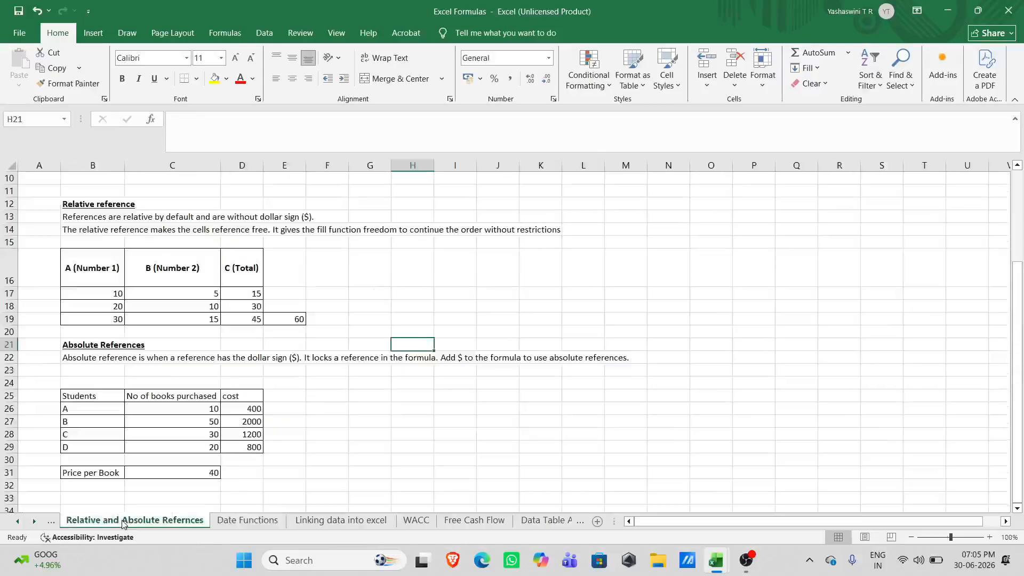
click(19, 522)
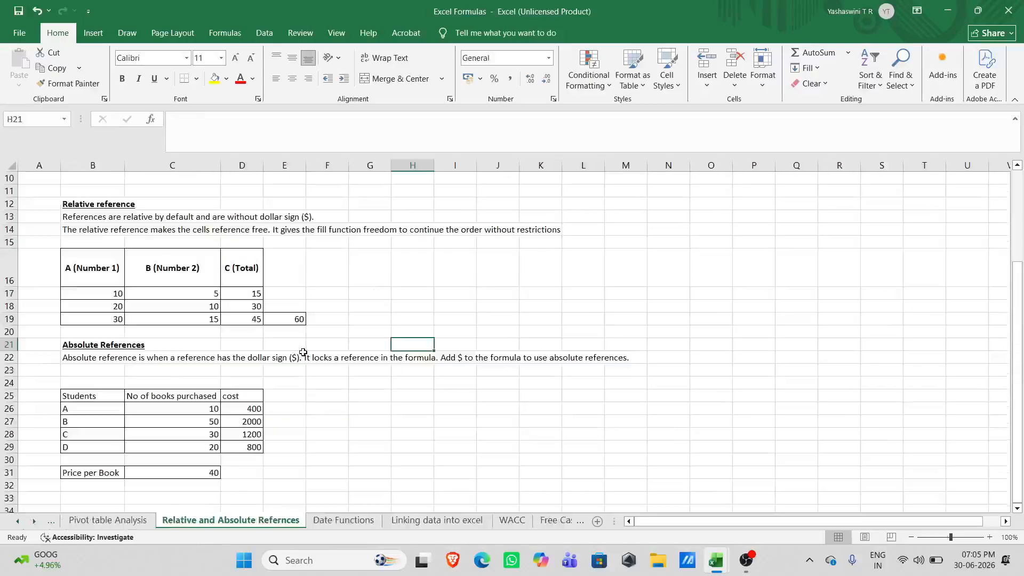
scroll(141, 307, up, 1)
scroll(142, 307, up, 3)
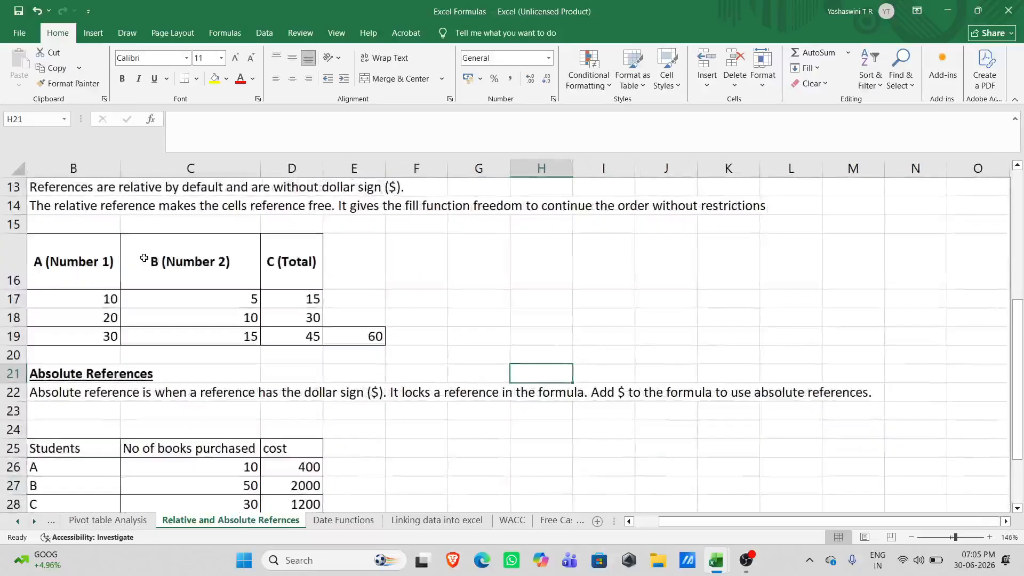
scroll(144, 258, up, 2)
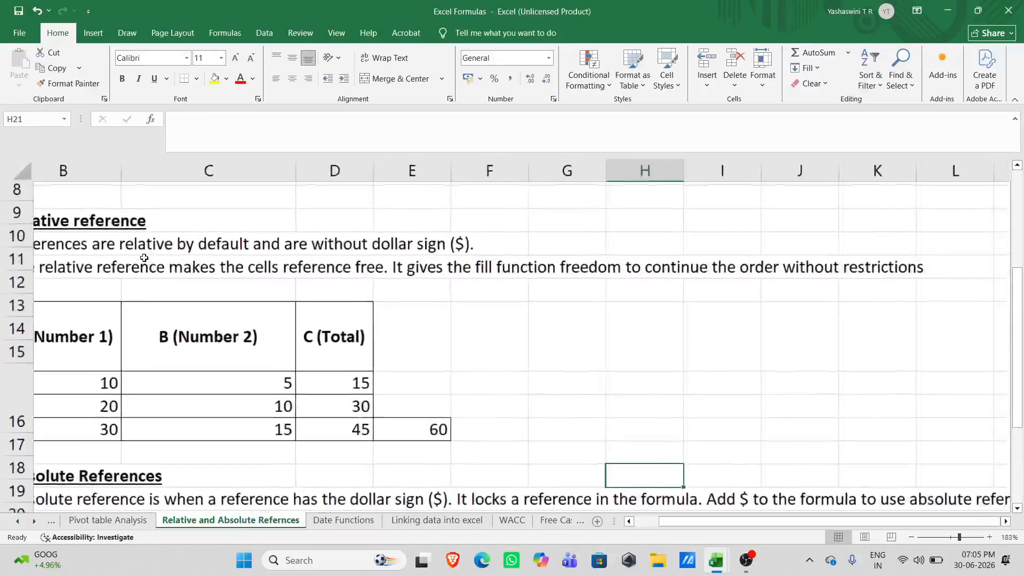
drag(705, 523, 671, 523)
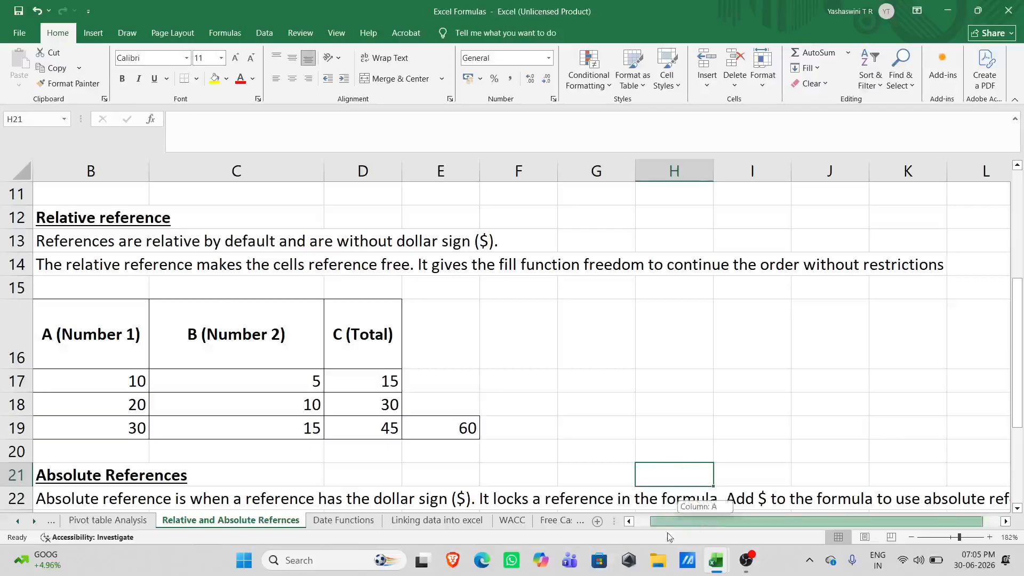
scroll(382, 420, up, 2)
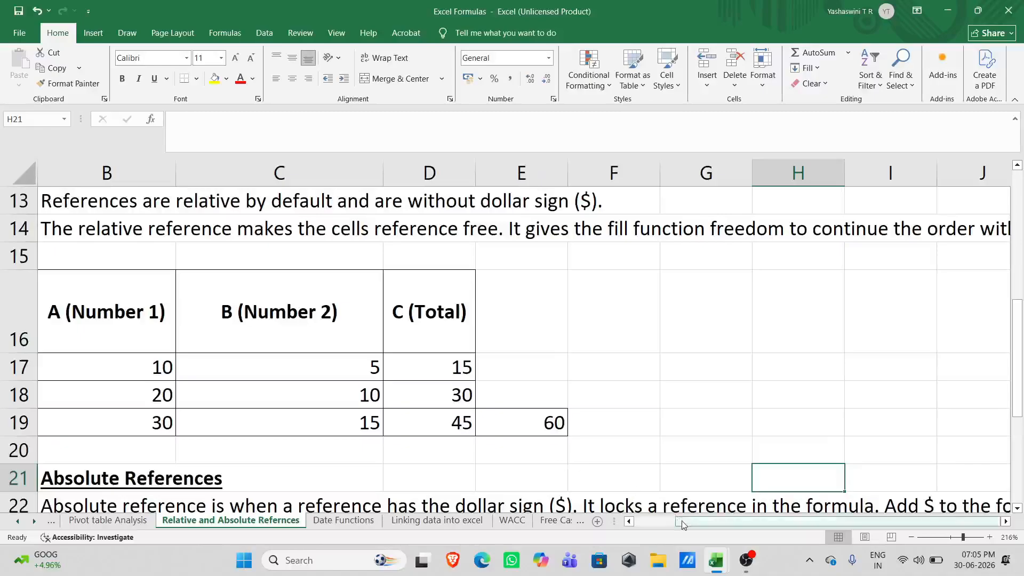
click(629, 522)
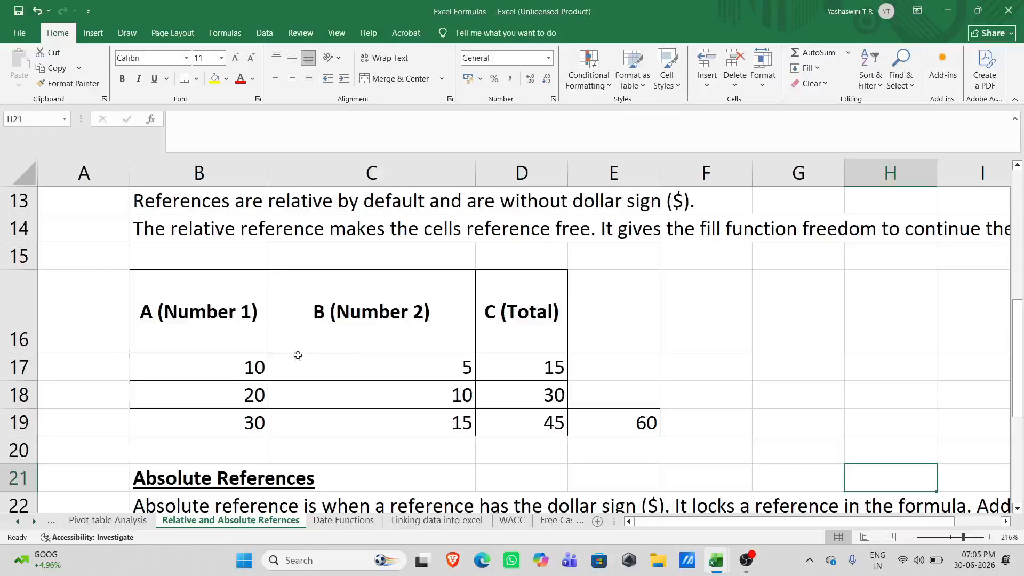
drag(214, 338, 311, 417)
click(257, 331)
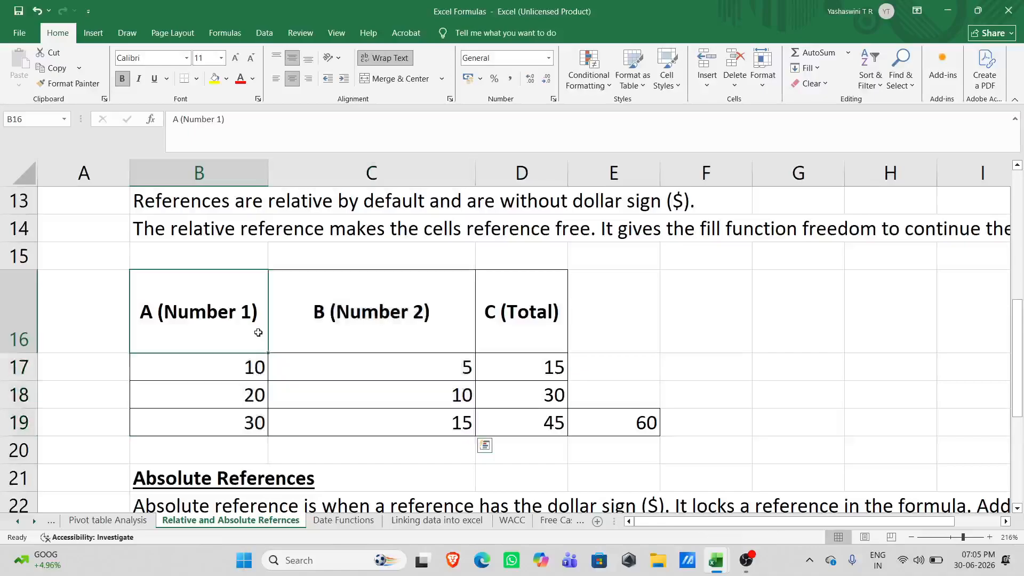
click(349, 336)
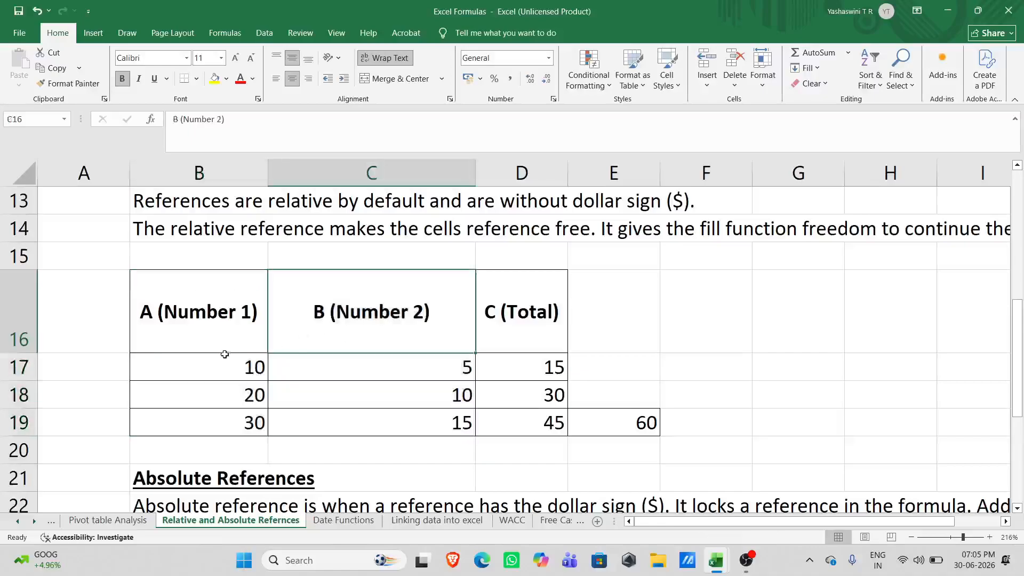
click(224, 343)
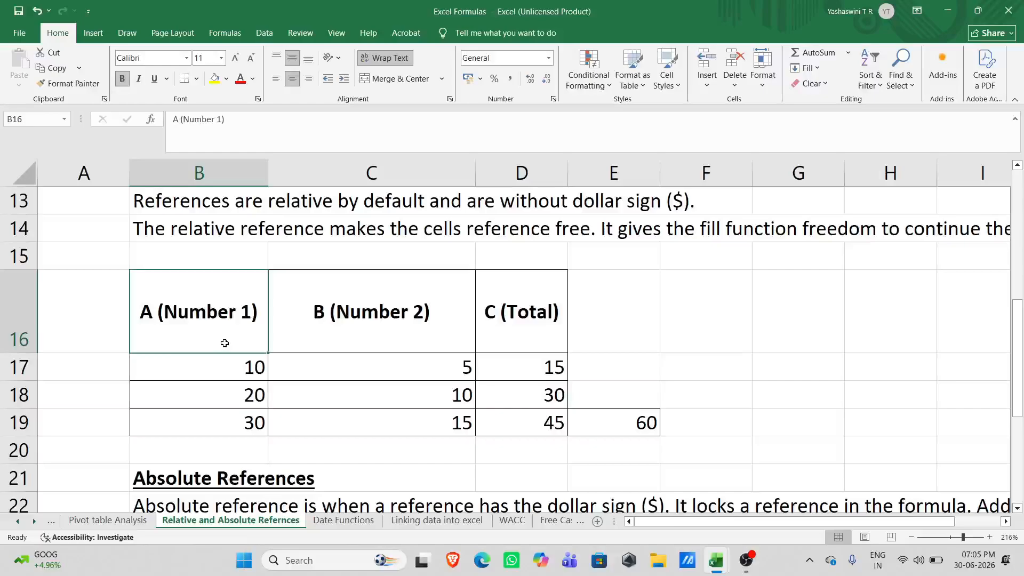
click(364, 323)
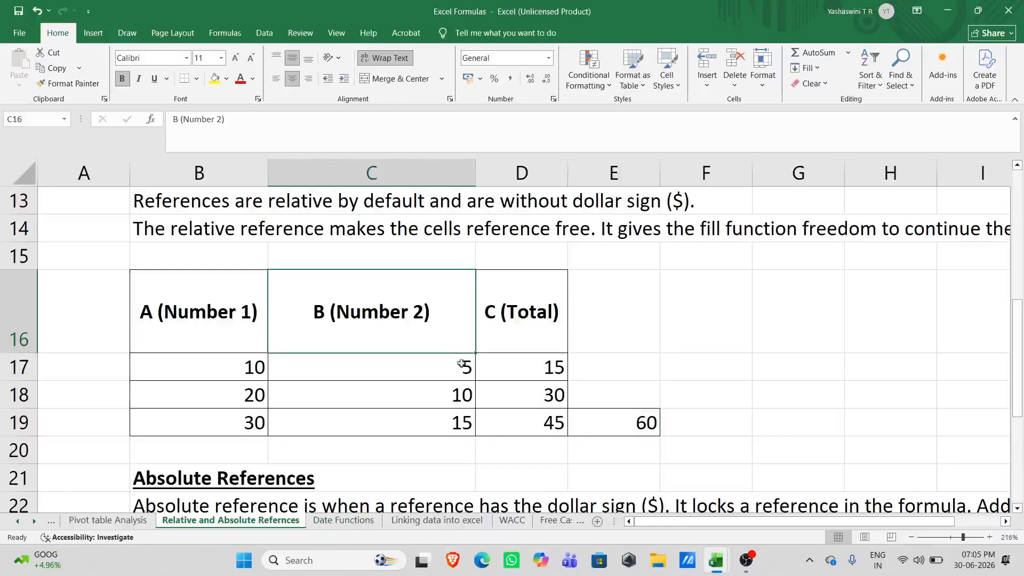
click(498, 369)
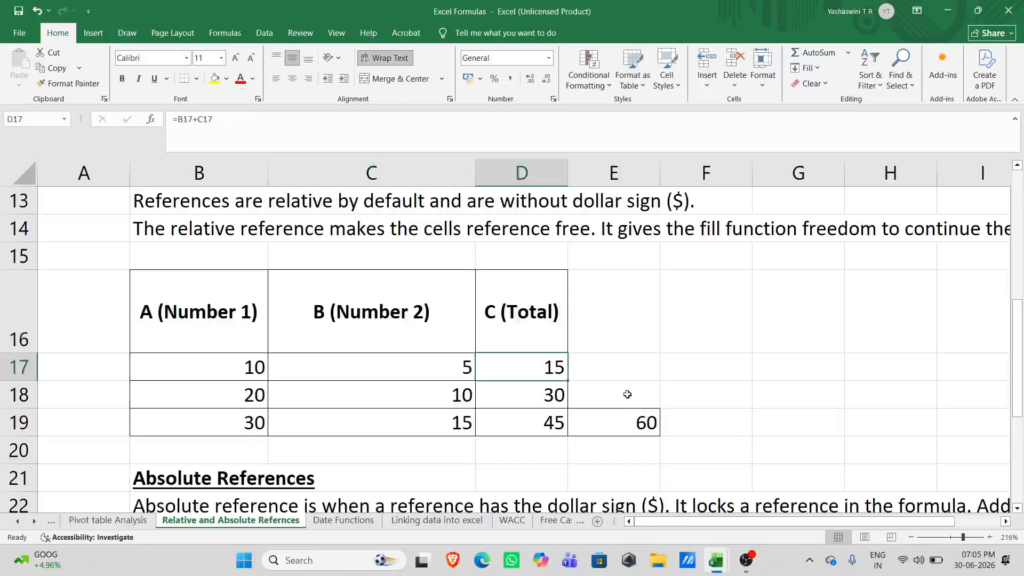
Step: Clear cell E19 beside the relative reference table and enter the formula =B17+C17 in cell E17
click(629, 410)
key(Delete)
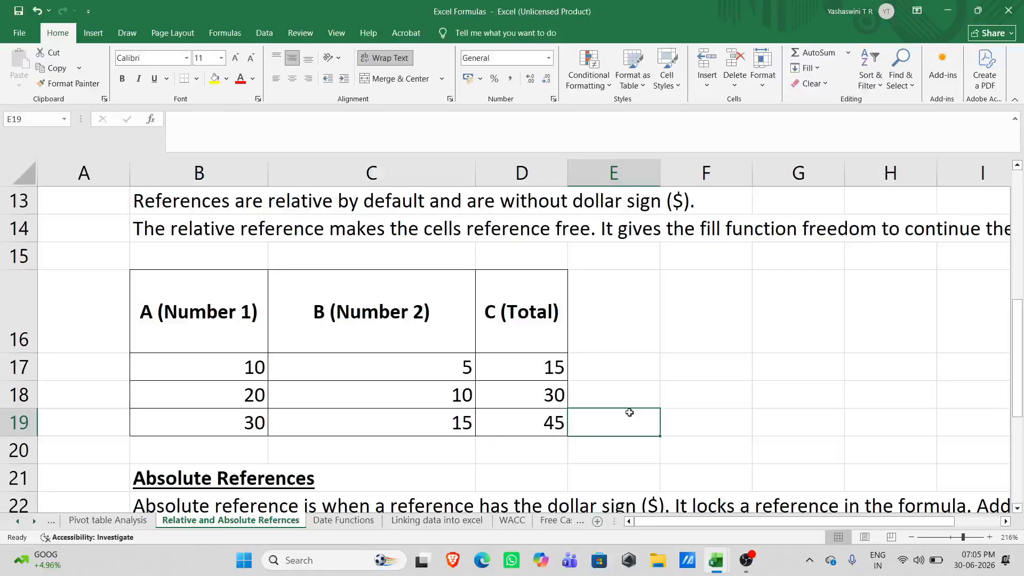
click(605, 376)
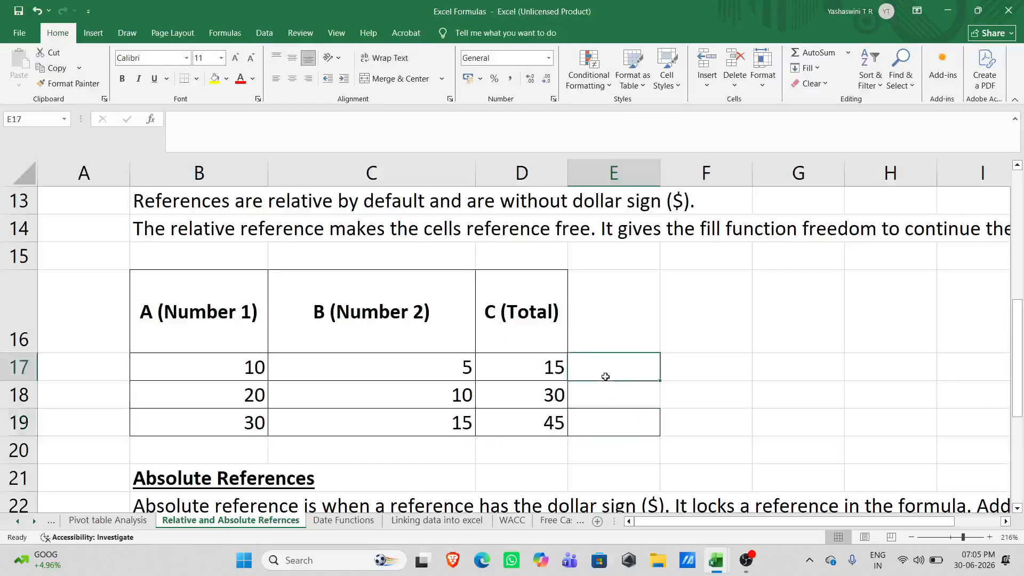
text(=)
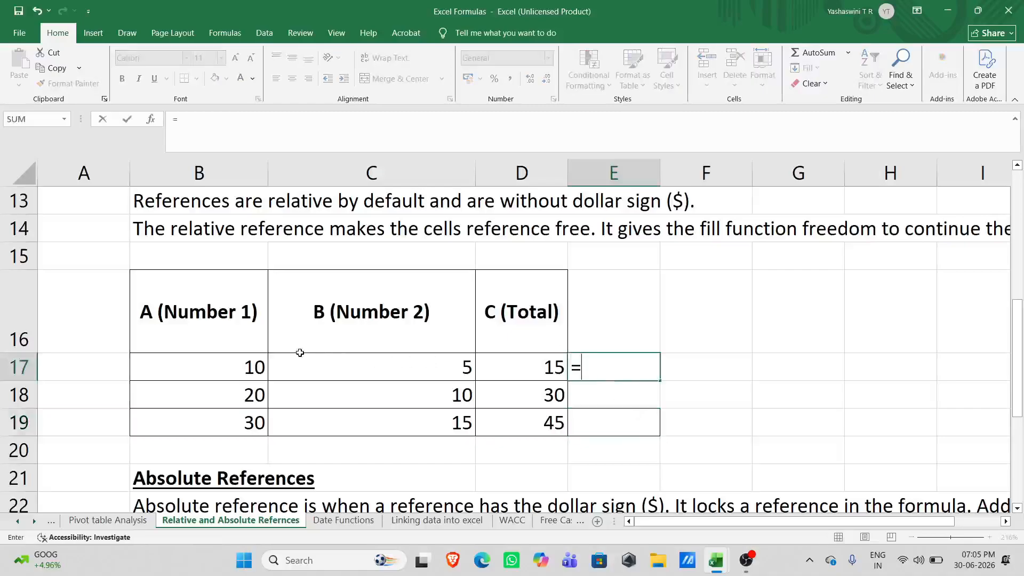
click(246, 356)
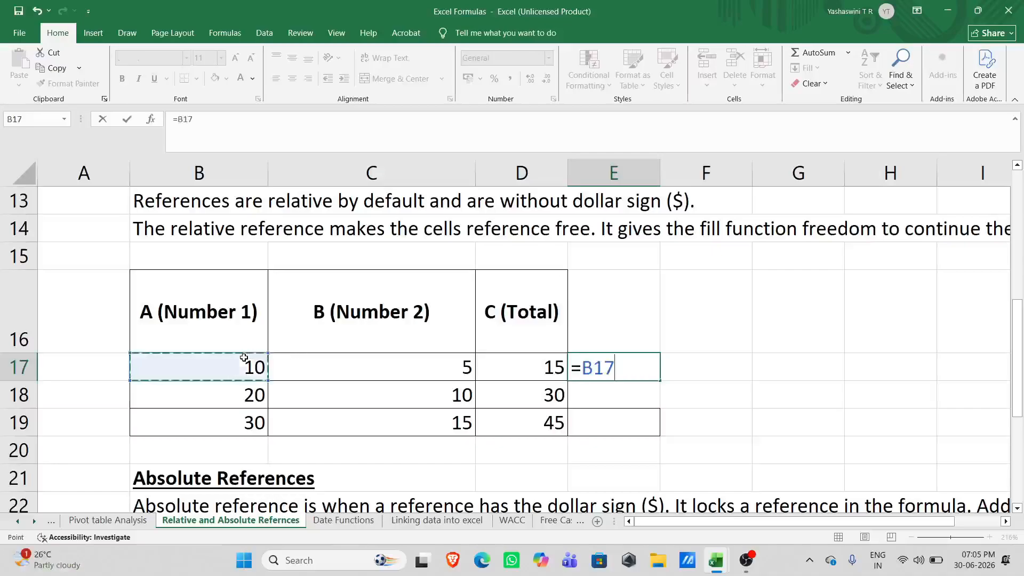
text(+)
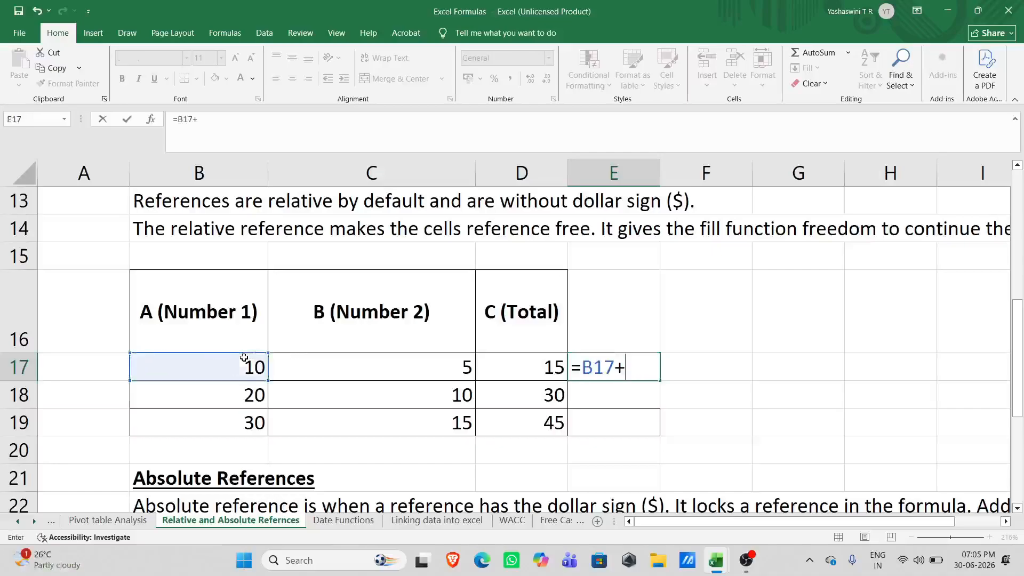
click(302, 369)
key(Return)
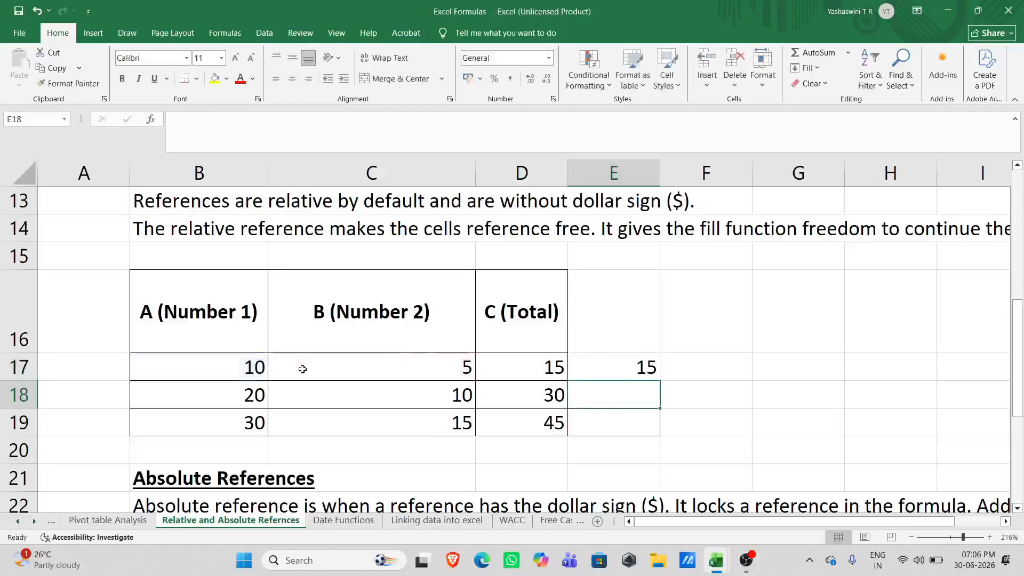
click(626, 369)
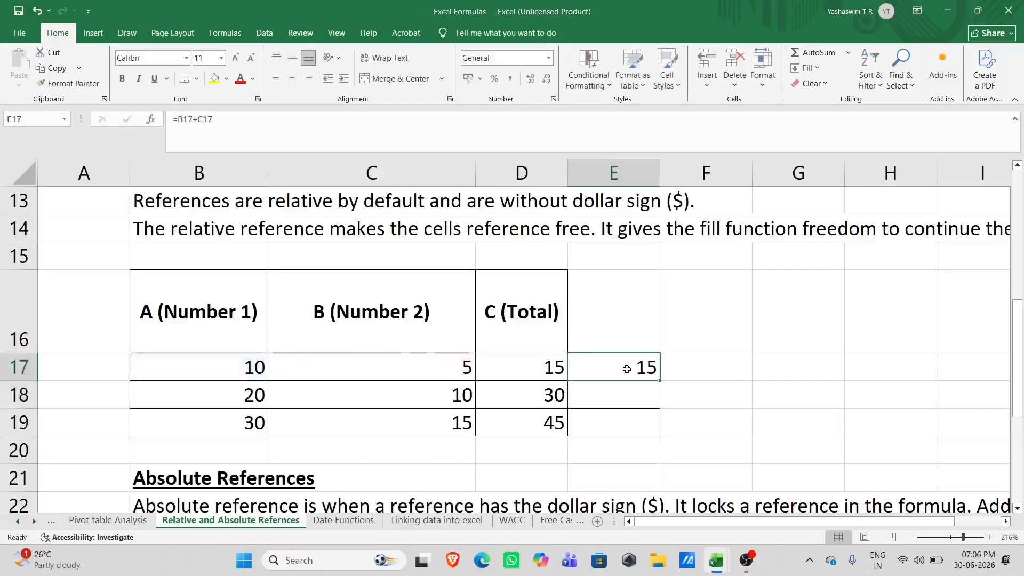
Step: Check the formula in E17 and the row 18 numbers, and fill the E17 formula down to E19
double_click(627, 369)
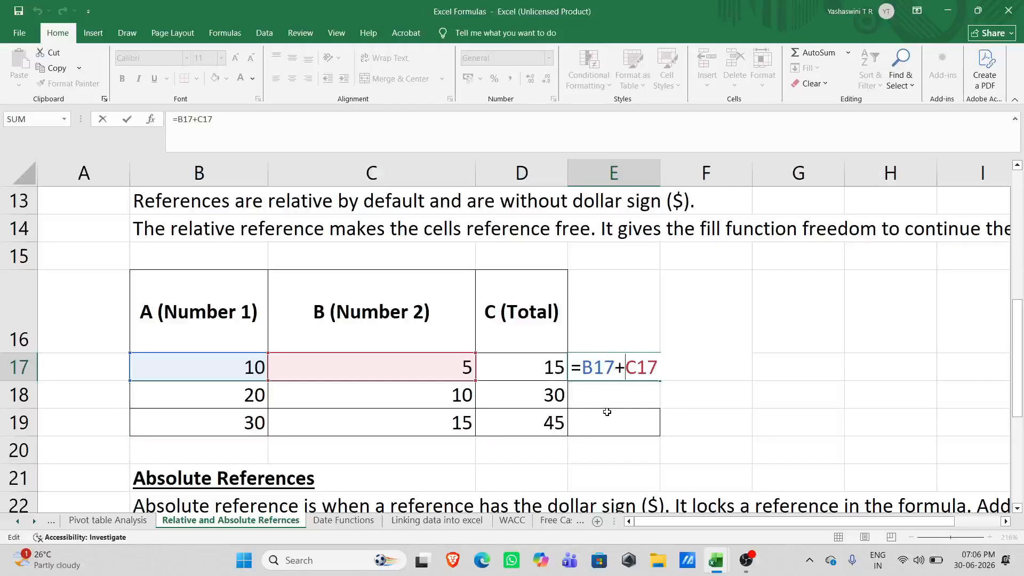
key(Return)
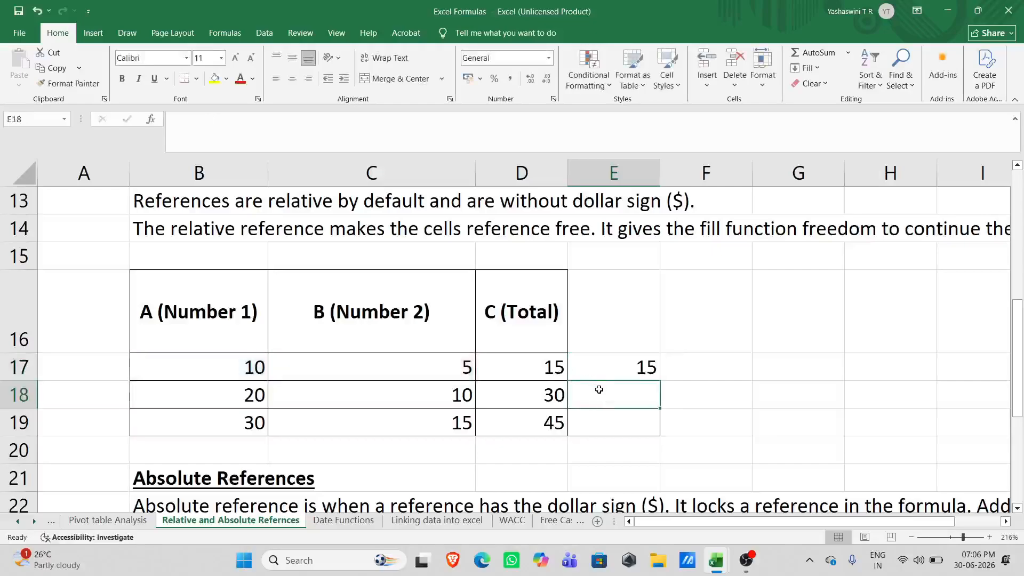
drag(244, 396, 420, 400)
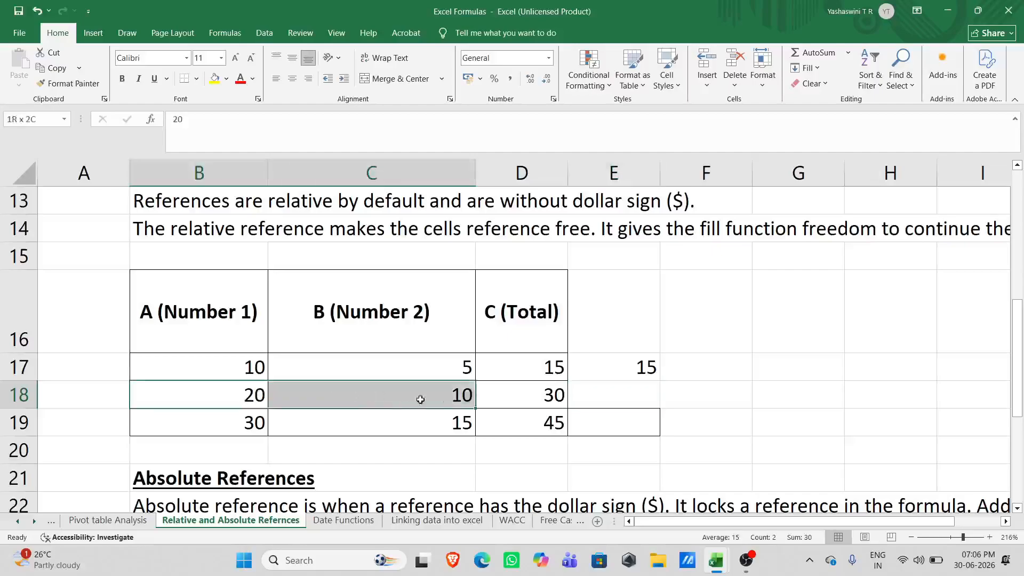
click(609, 402)
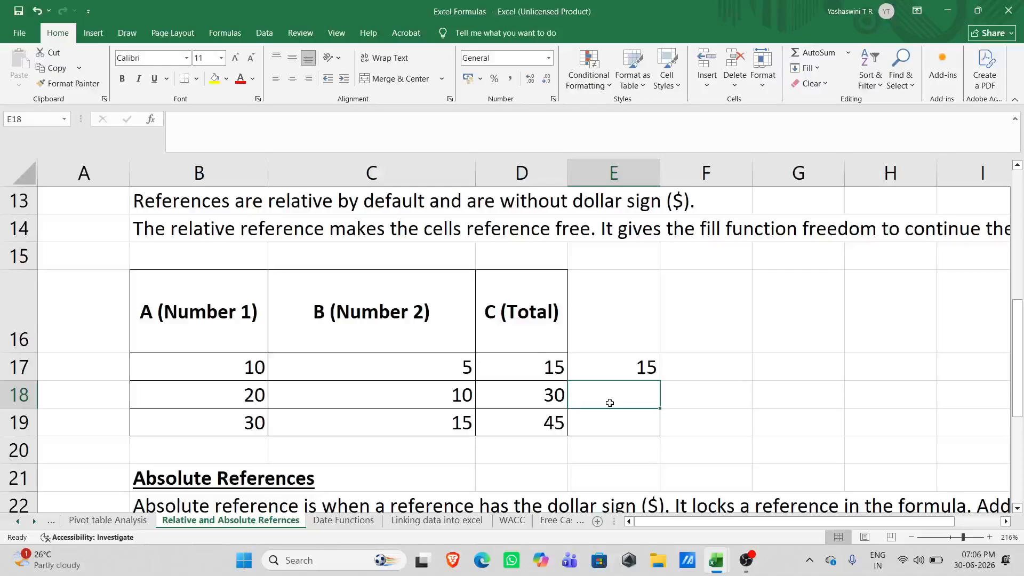
click(618, 375)
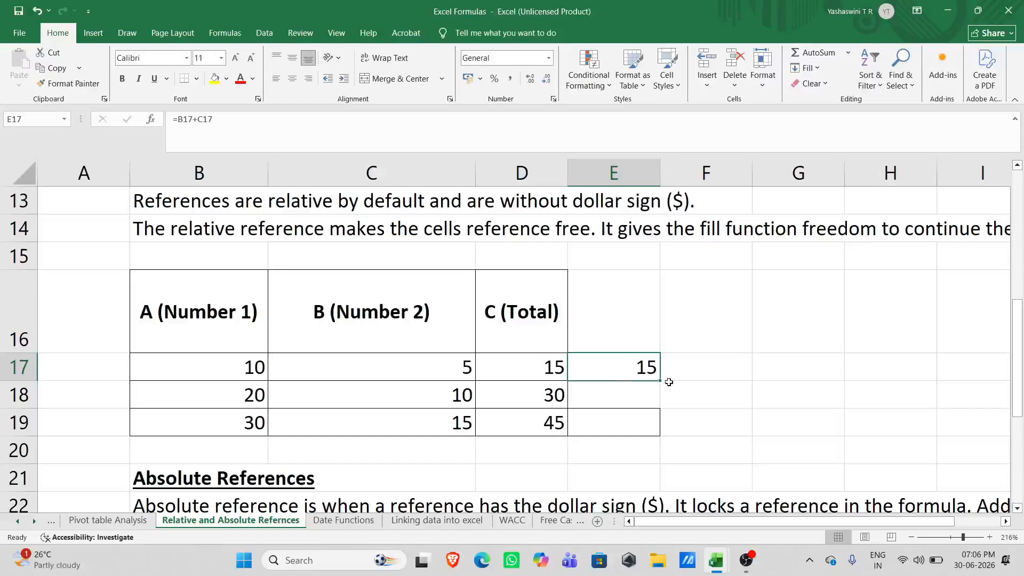
drag(660, 381, 661, 431)
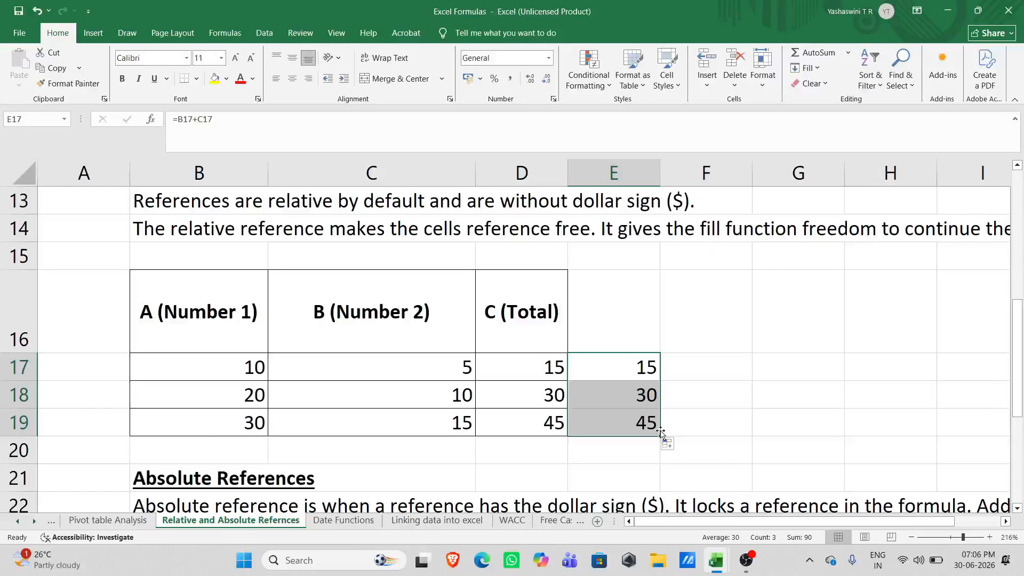
Step: Examine the copied formula in E18 against the formula in E17 and the cells each one references
click(623, 396)
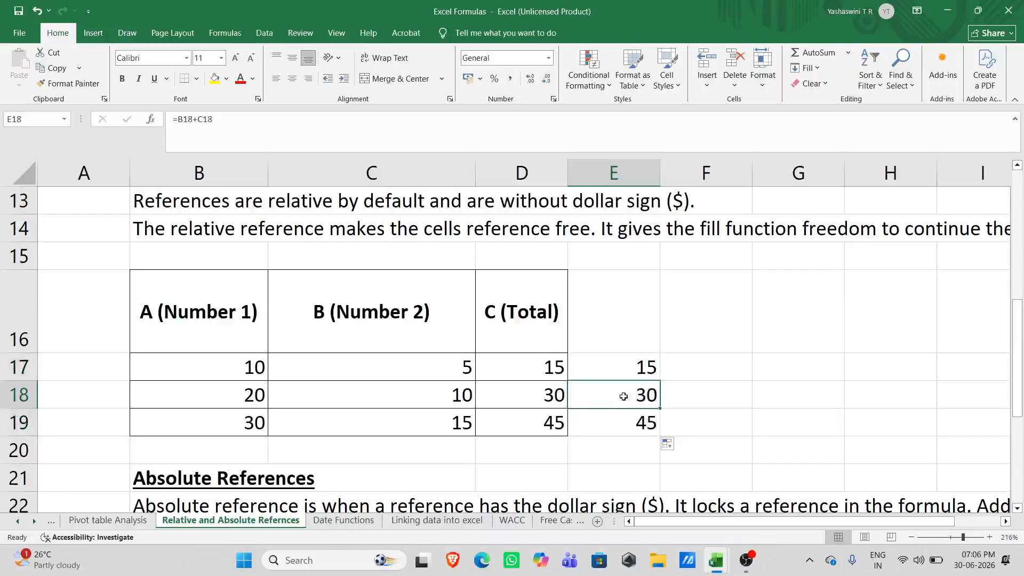
click(605, 363)
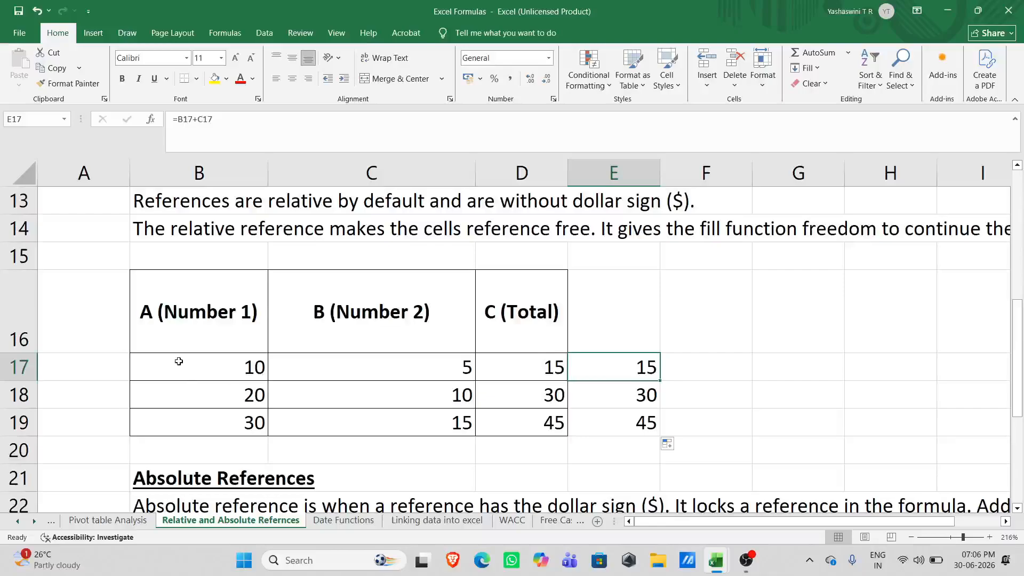
click(30, 364)
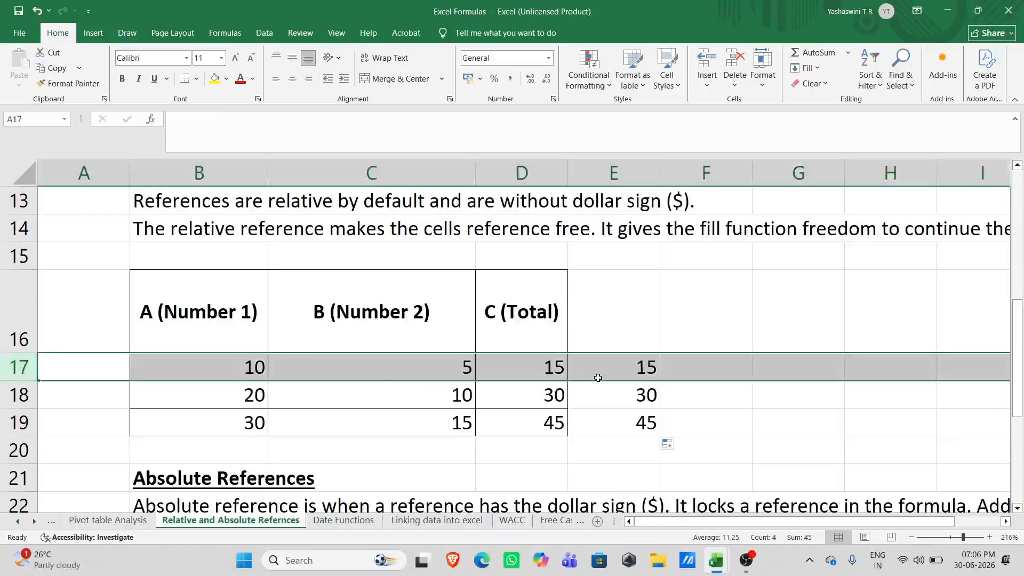
click(598, 375)
drag(216, 119, 166, 119)
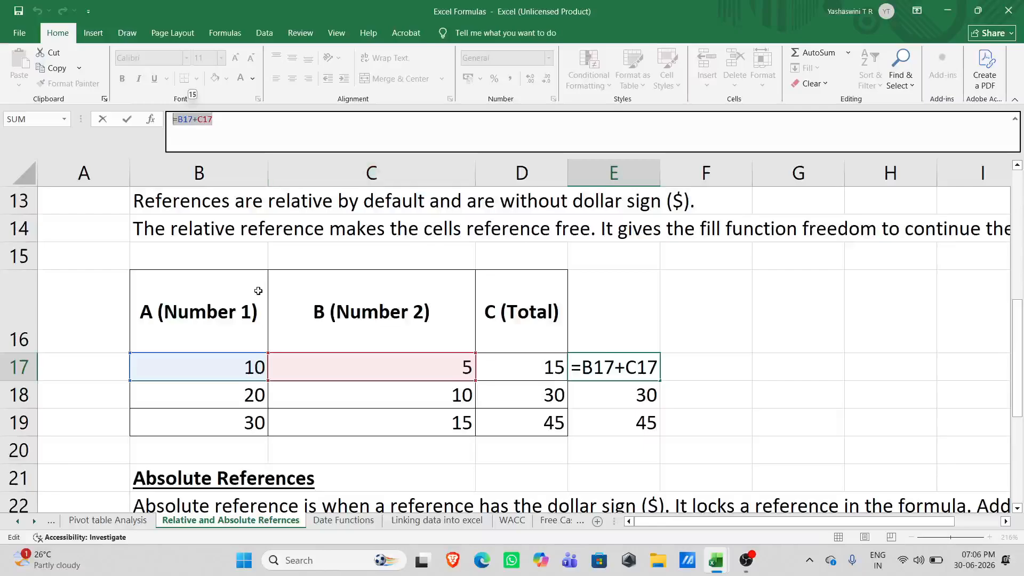
key(Return)
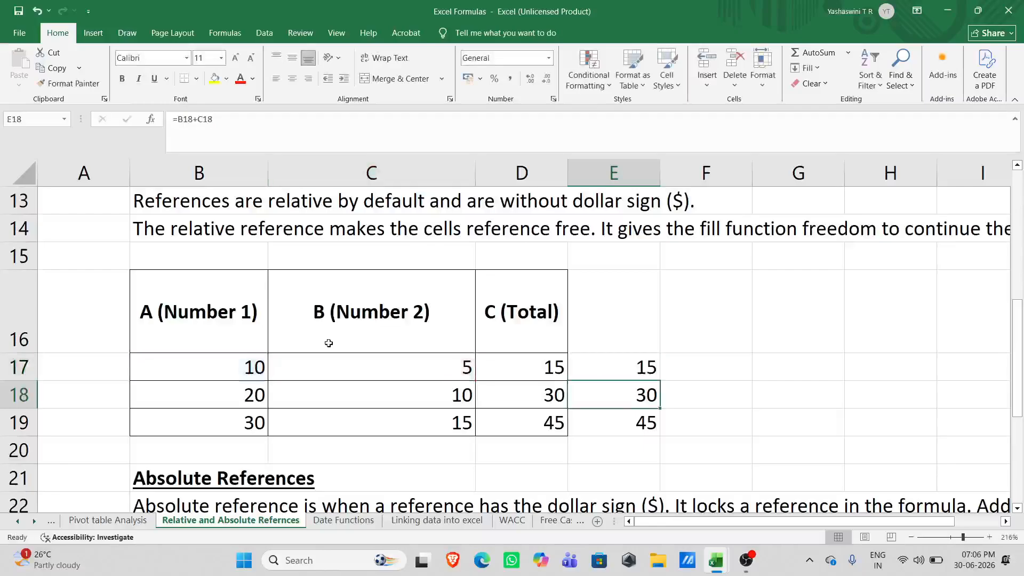
double_click(581, 393)
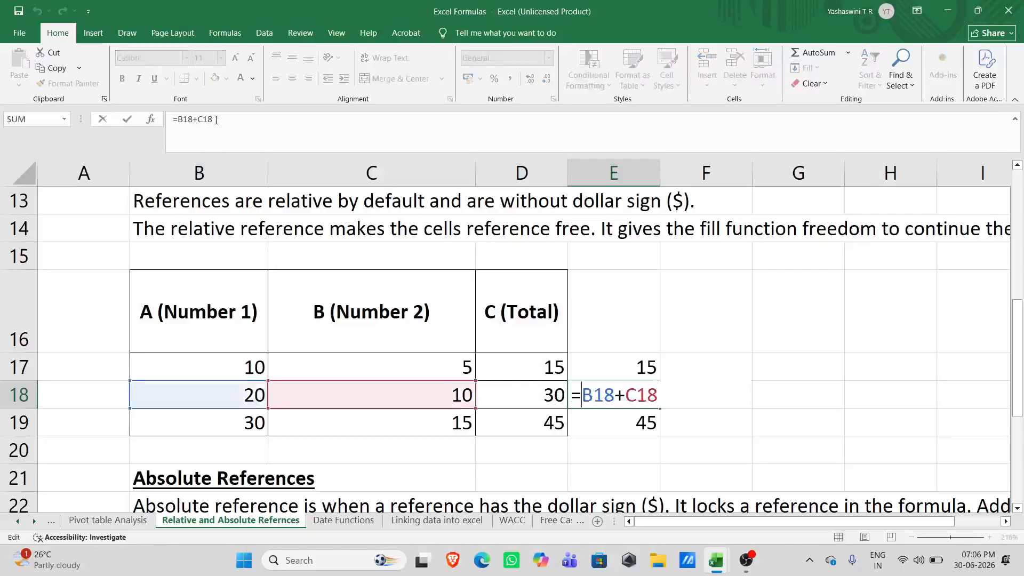
drag(216, 120, 171, 120)
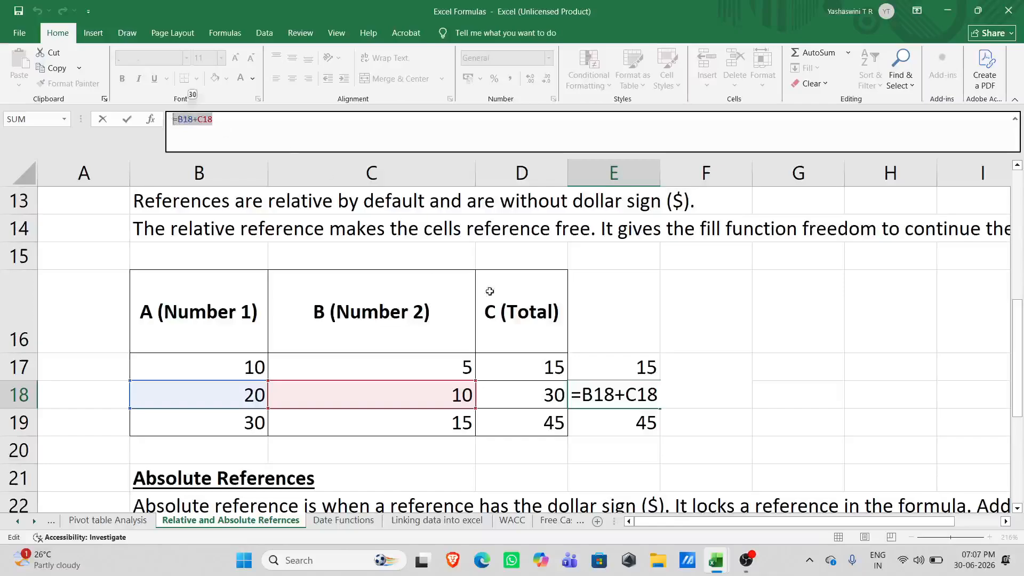
text(=)
click(611, 365)
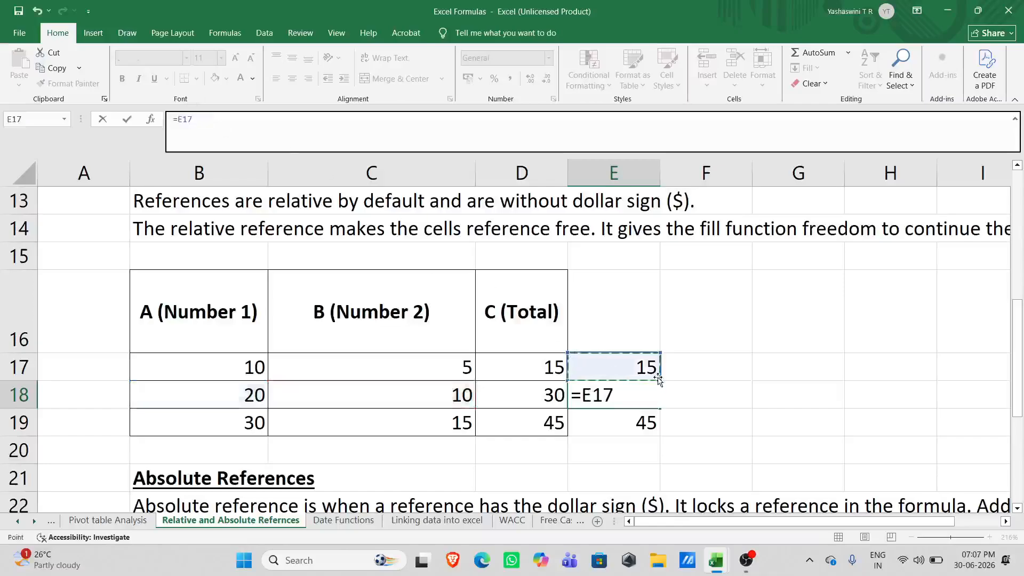
key(Escape)
Step: Compare the cell references used by the formulas in E17, E18 and E19
click(647, 366)
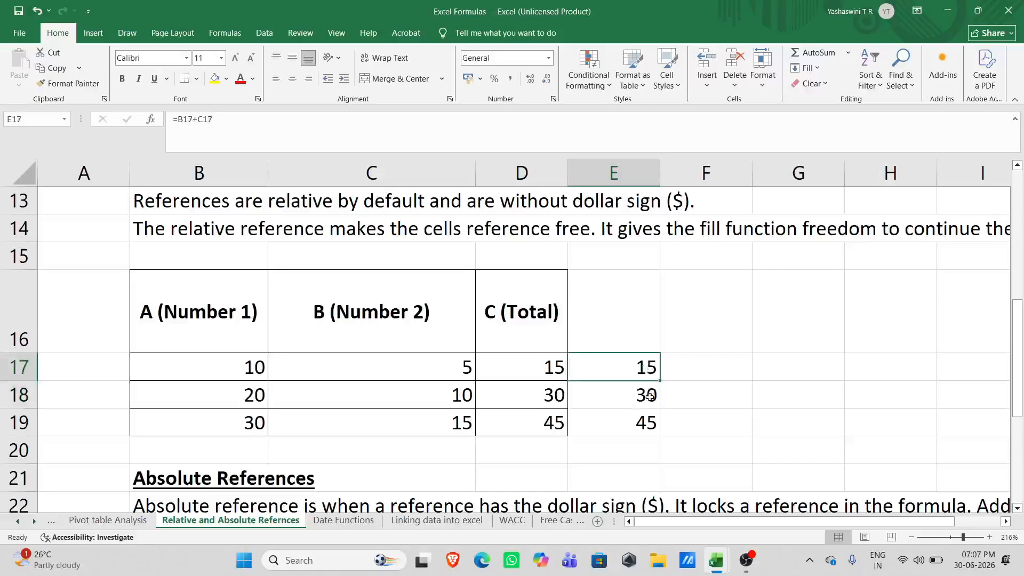
double_click(633, 368)
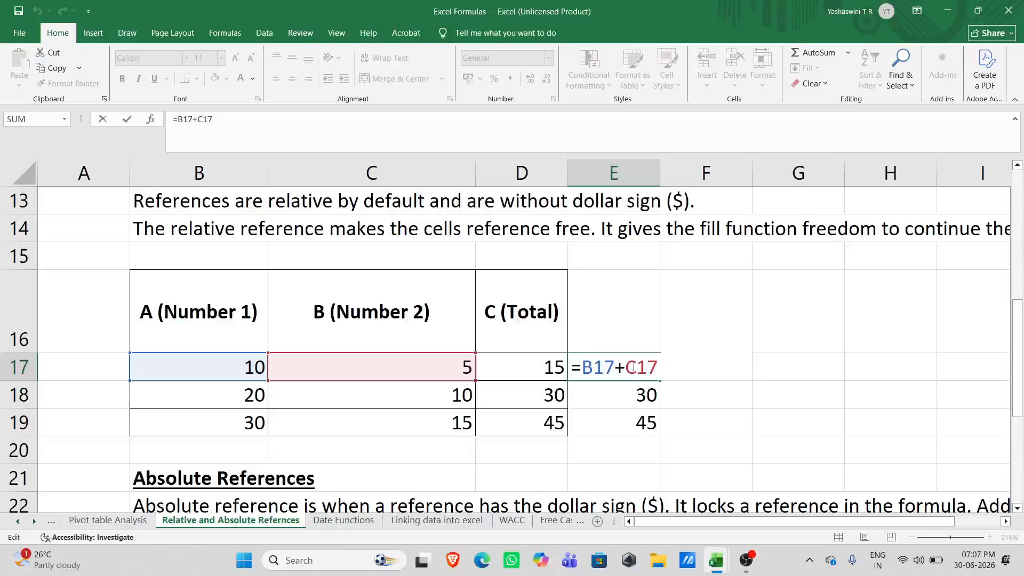
key(Escape)
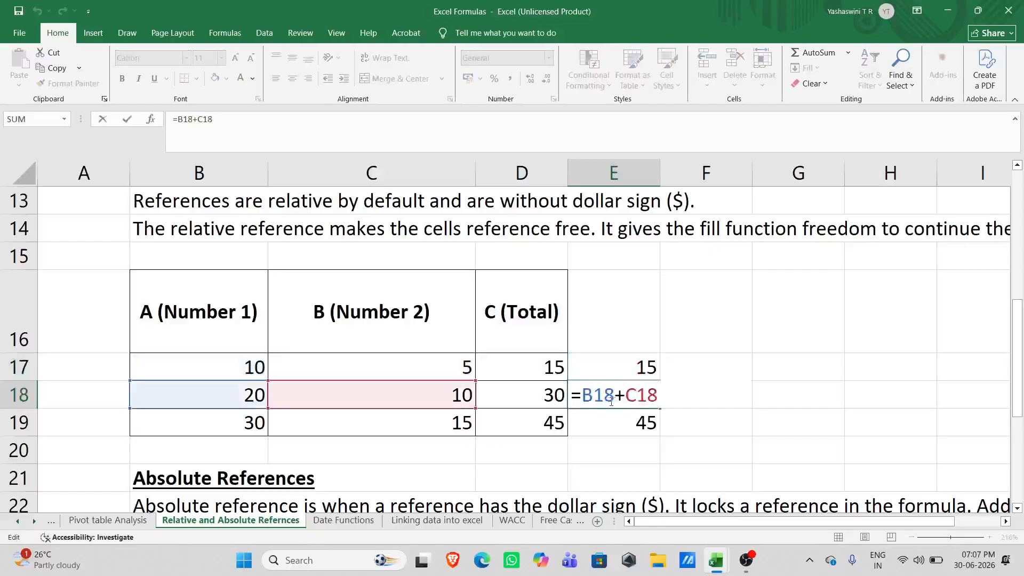
key(ctrl+Return)
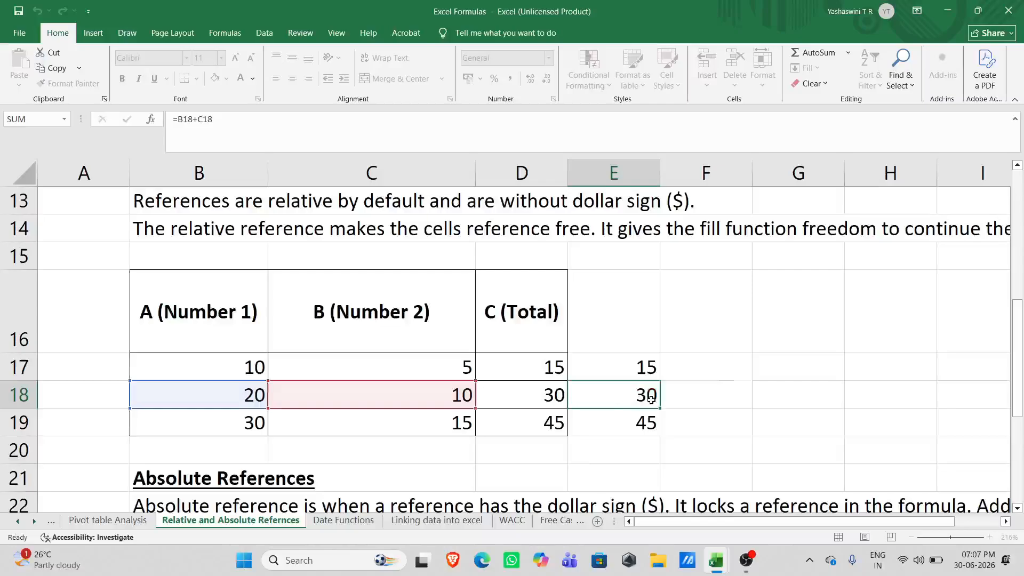
click(627, 423)
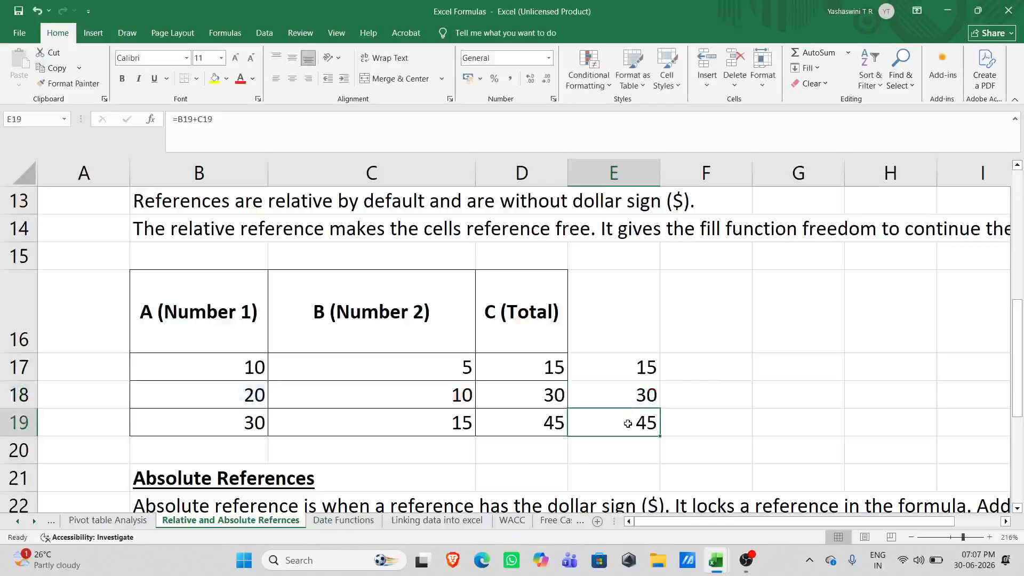
double_click(628, 423)
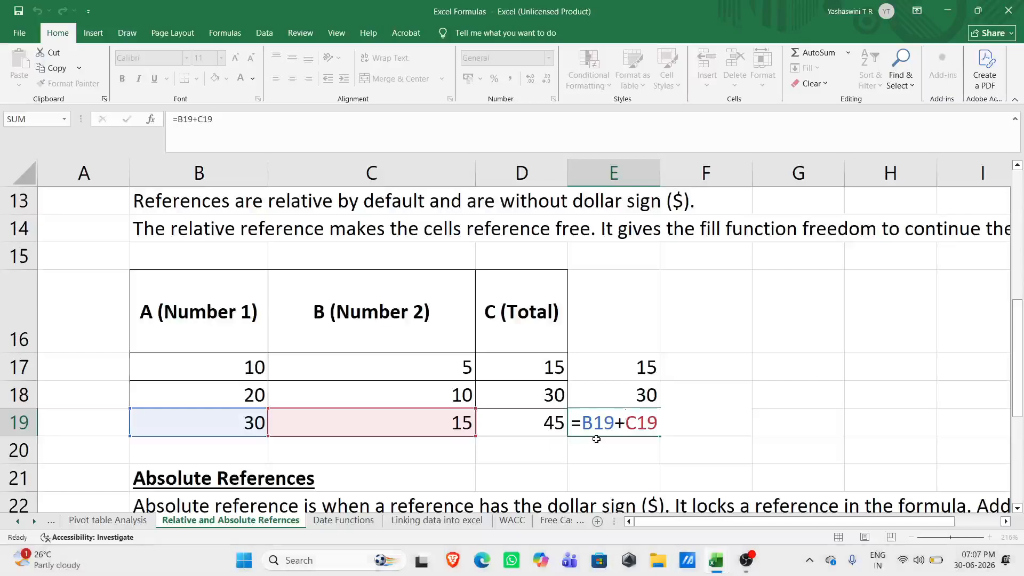
key(ctrl+Return)
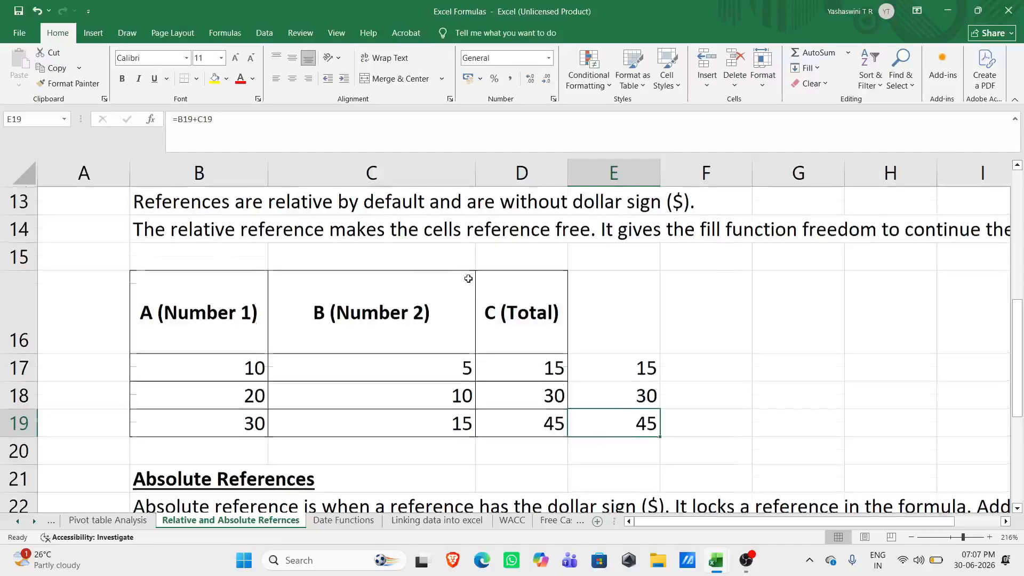
Step: Clear the copied formulas from cells E18:E19, beside the relative reference table
scroll(469, 279, up, 2)
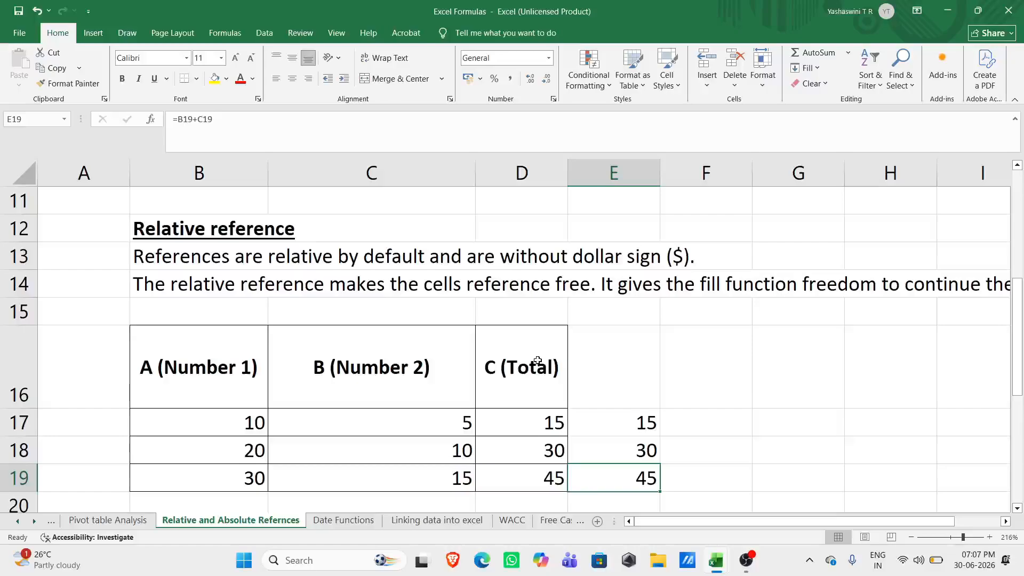
ctrl+scroll(599, 400, up, 3)
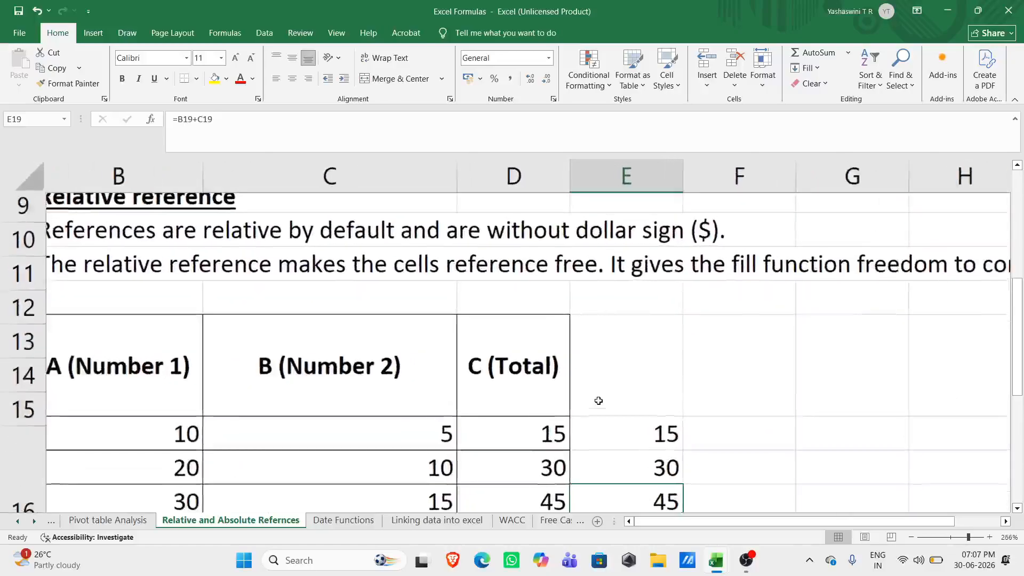
scroll(413, 409, down, 2)
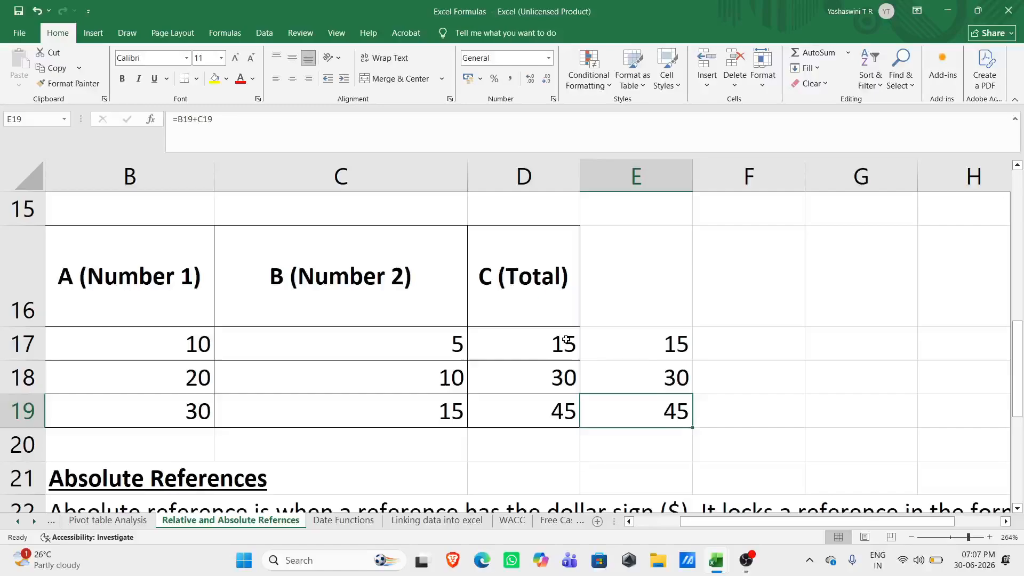
click(616, 354)
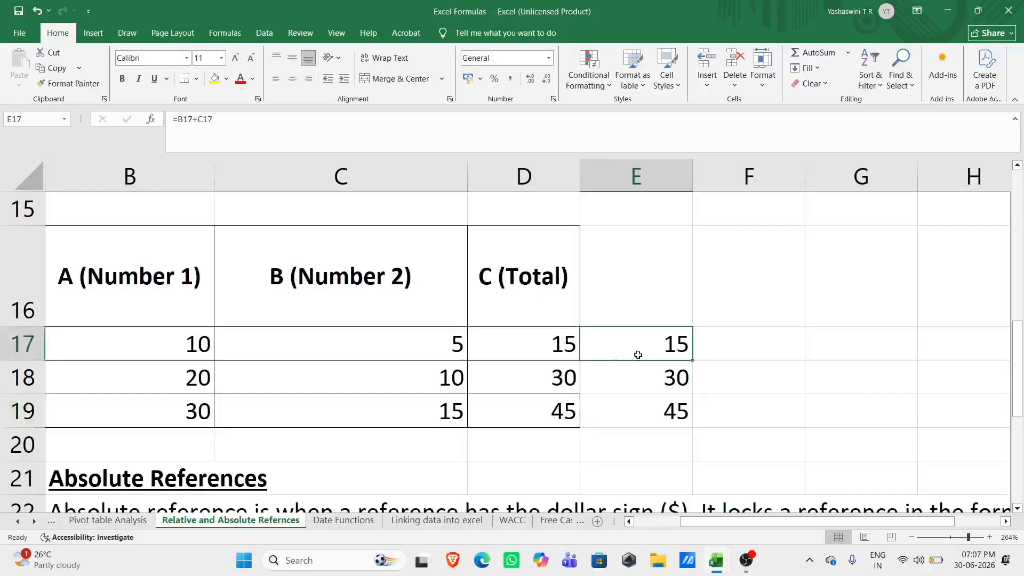
drag(668, 381, 664, 412)
key(ctrl+v)
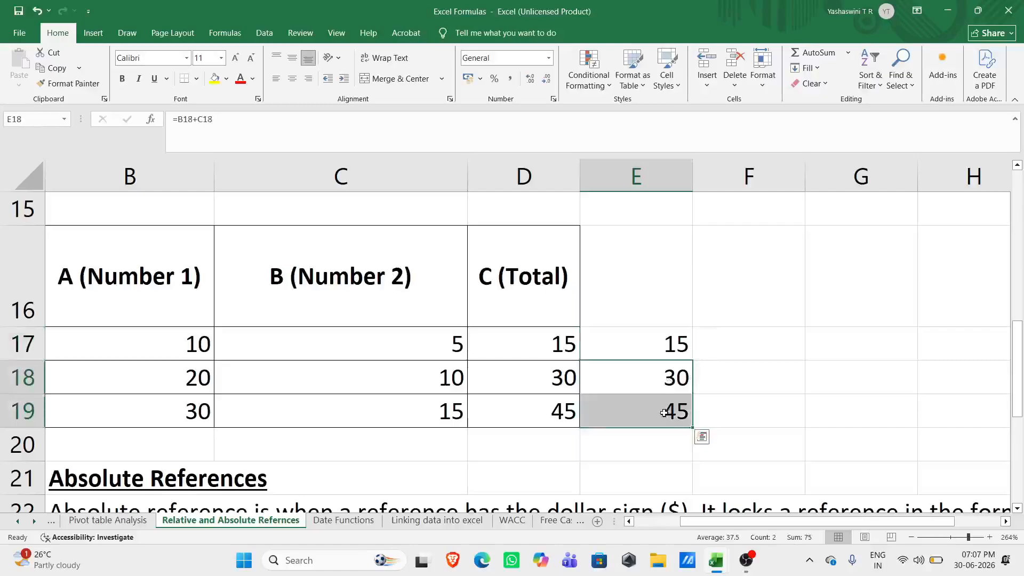
key(Delete)
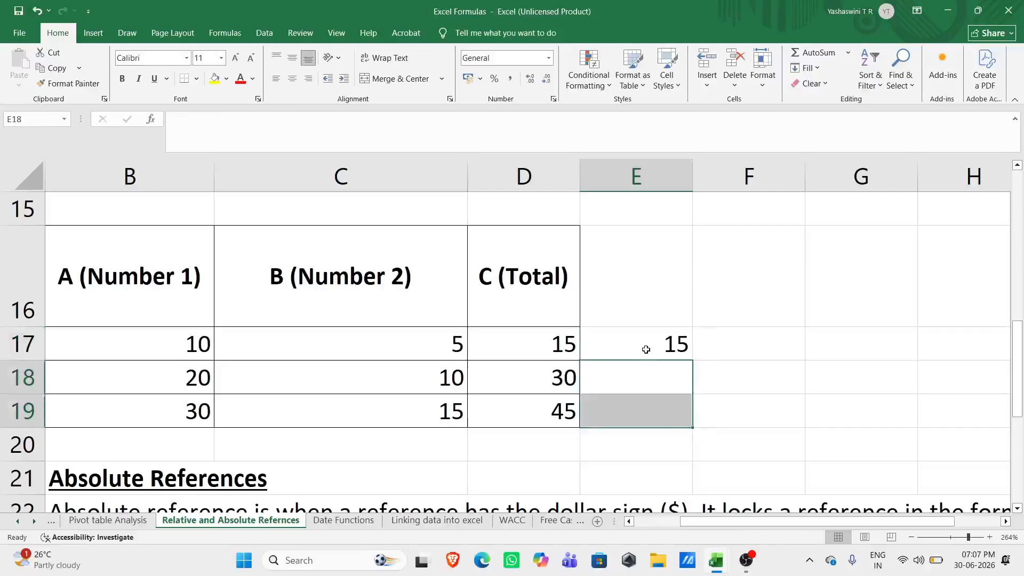
Step: Fill the formula from E17 down through E18:E19 and undo that fill
drag(647, 347, 694, 426)
click(692, 361)
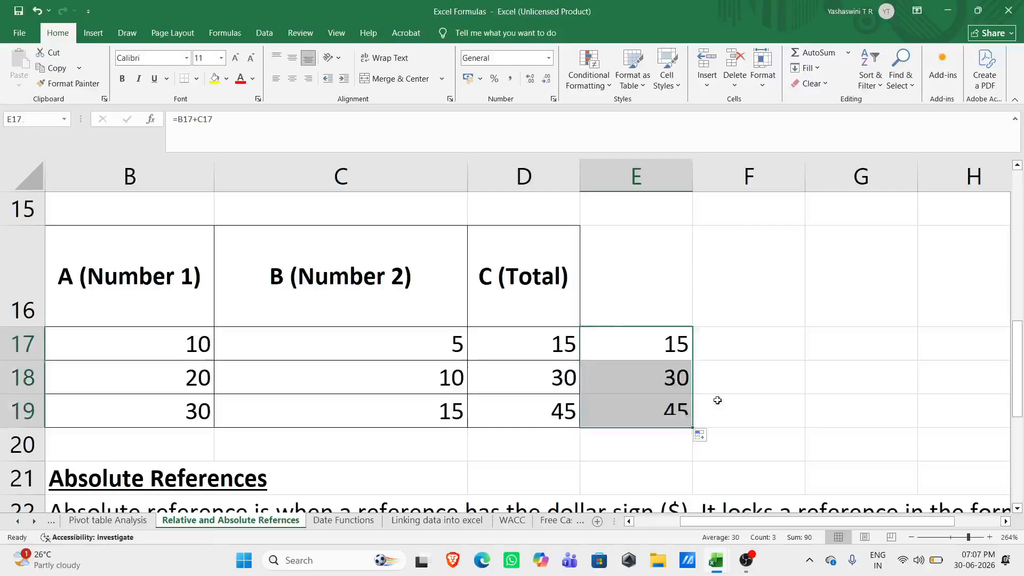
key(ctrl+z)
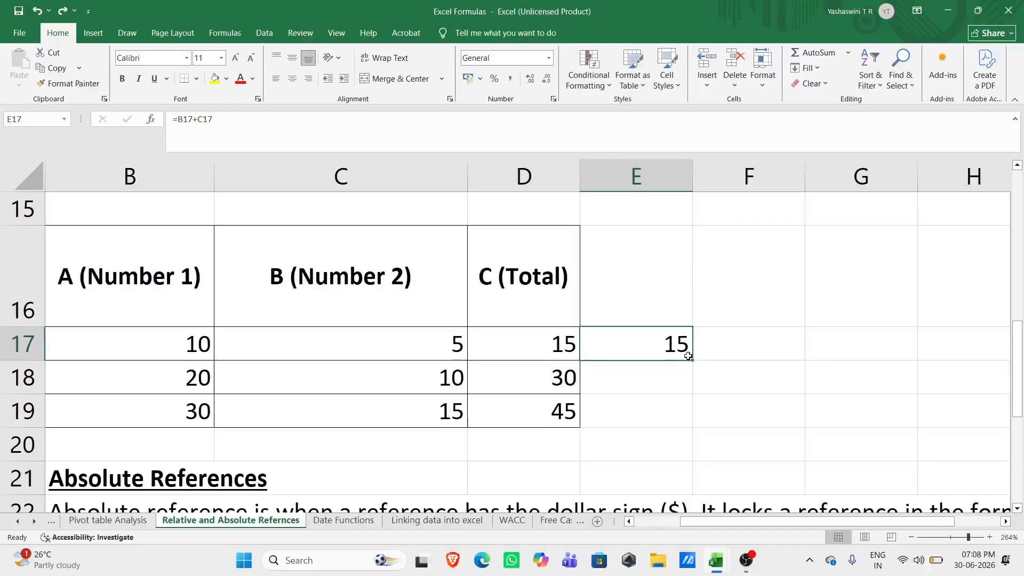
Step: Copy the relative formula in E17 down into E18 and E19 with the fill handle
drag(689, 356, 688, 412)
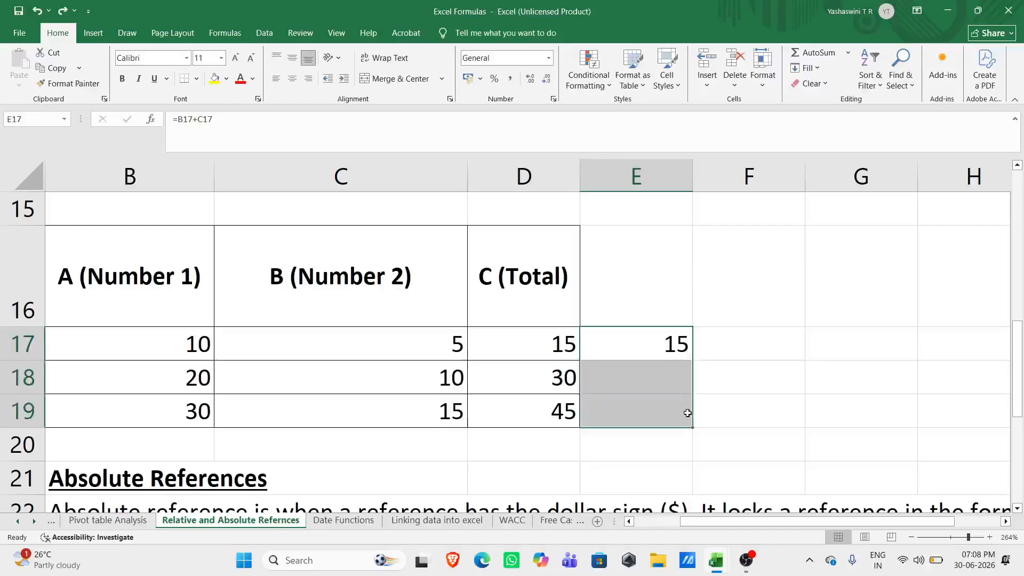
click(727, 406)
click(665, 349)
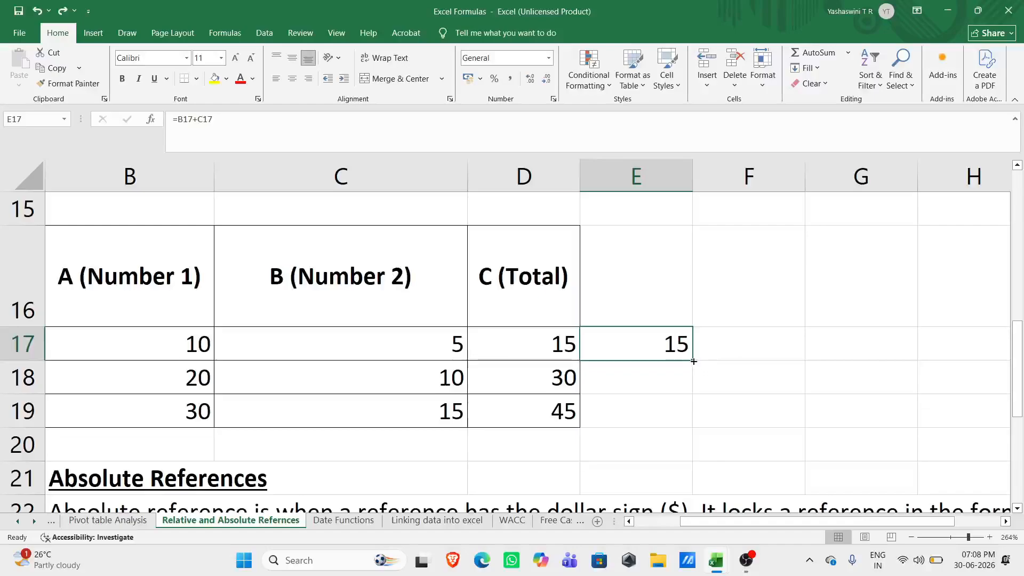
drag(693, 361, 694, 427)
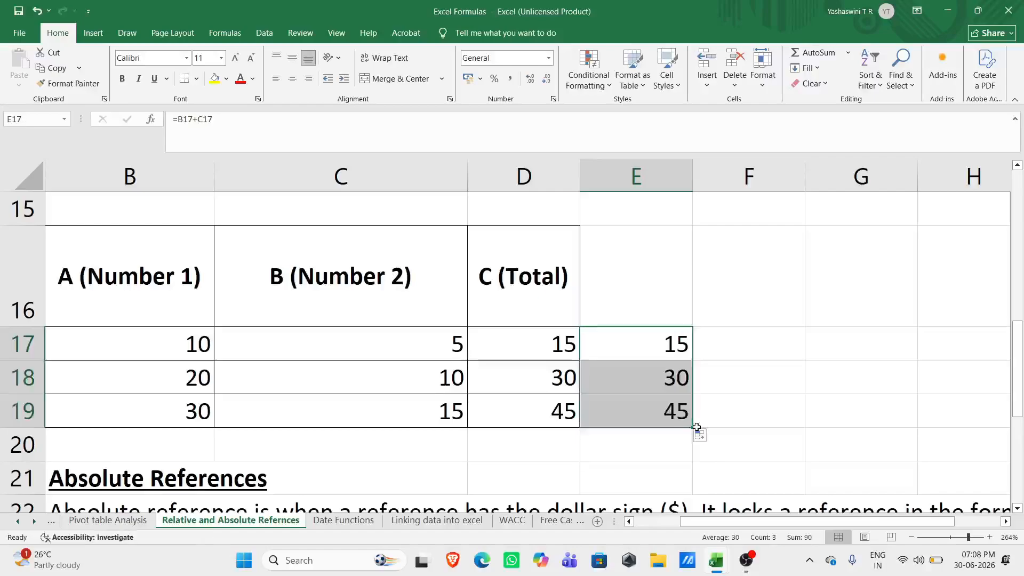
click(728, 393)
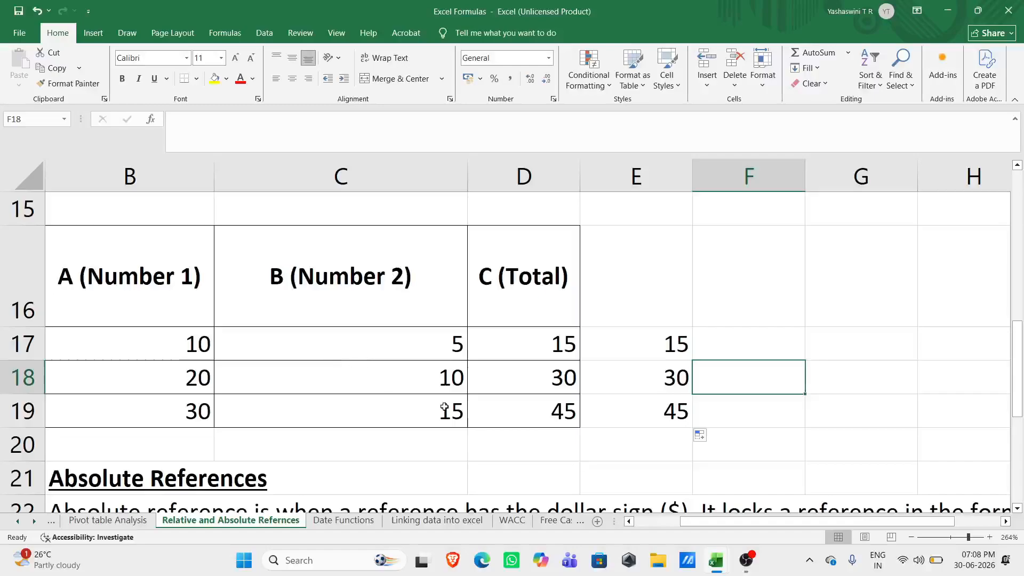
Step: Review the Absolute References table, covering the students, their numbers of books purchased and the price per book in C31
scroll(445, 408, down, 3)
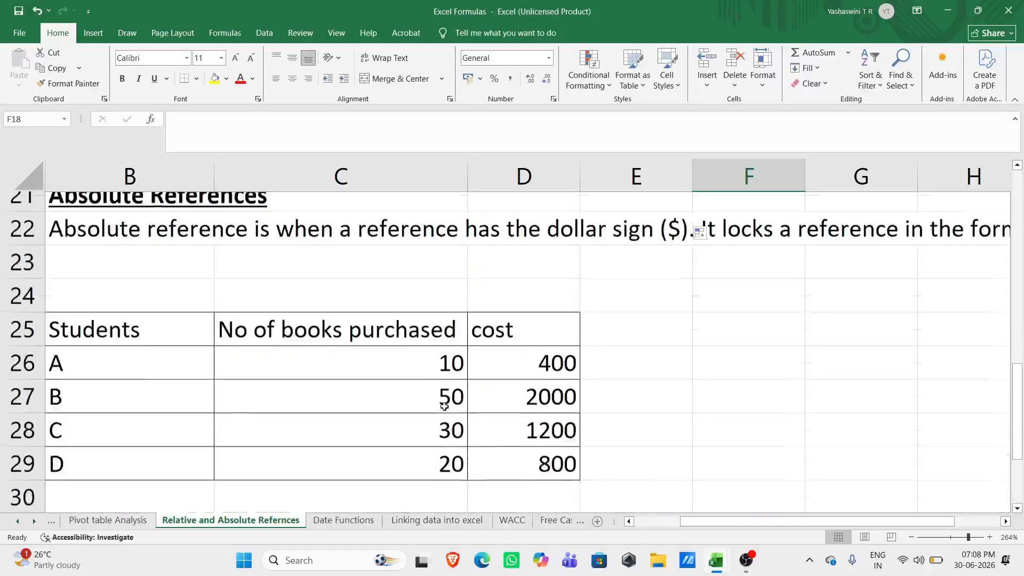
scroll(444, 405, down, 1)
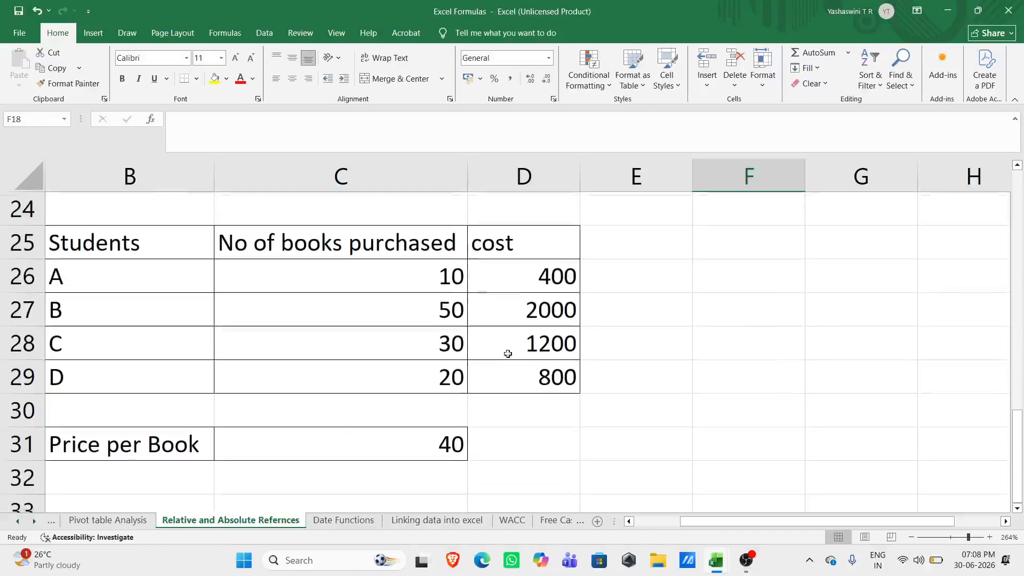
scroll(322, 275, left, 1)
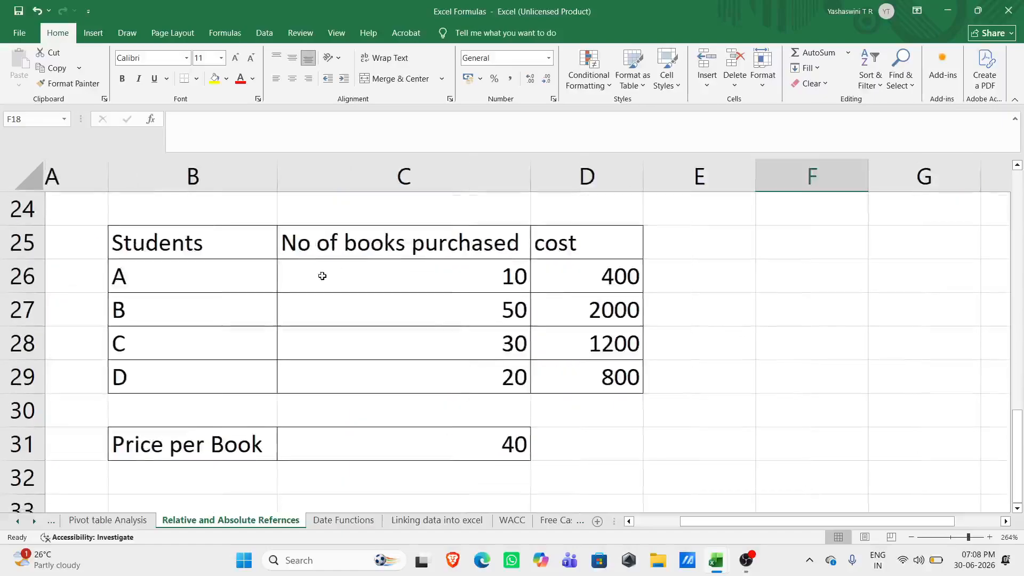
click(245, 266)
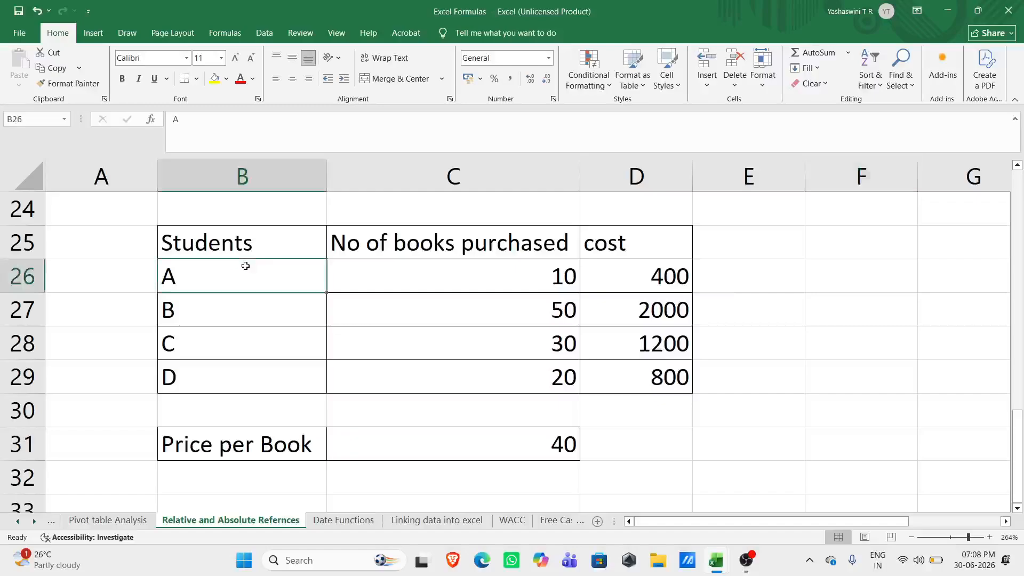
click(411, 270)
click(271, 289)
key(Down)
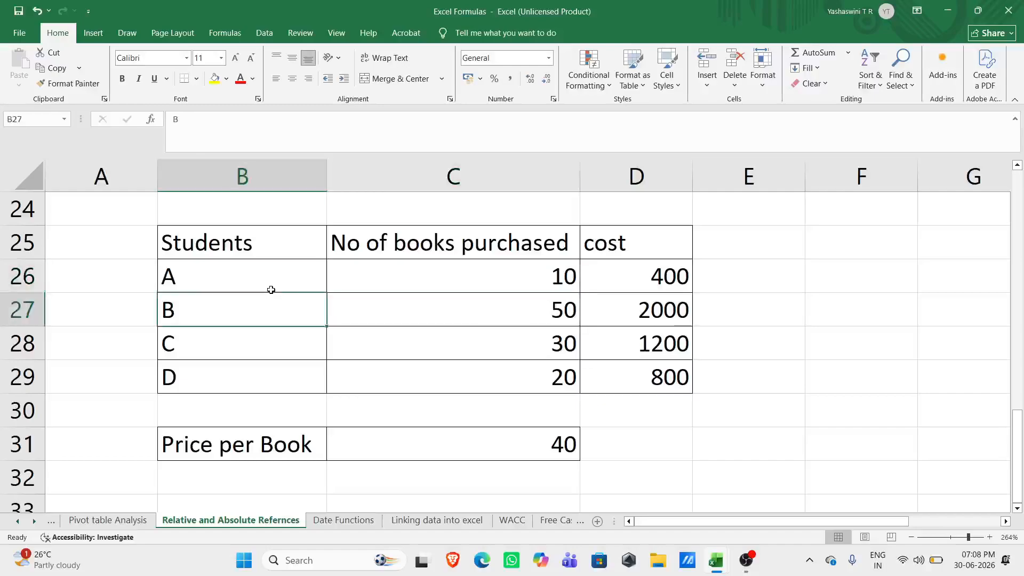
key(Right)
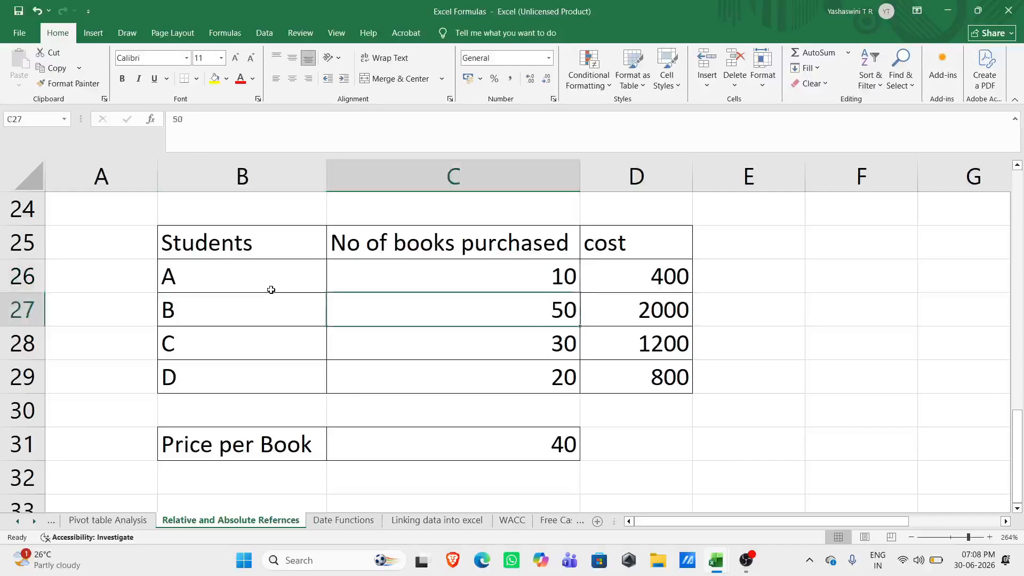
click(414, 450)
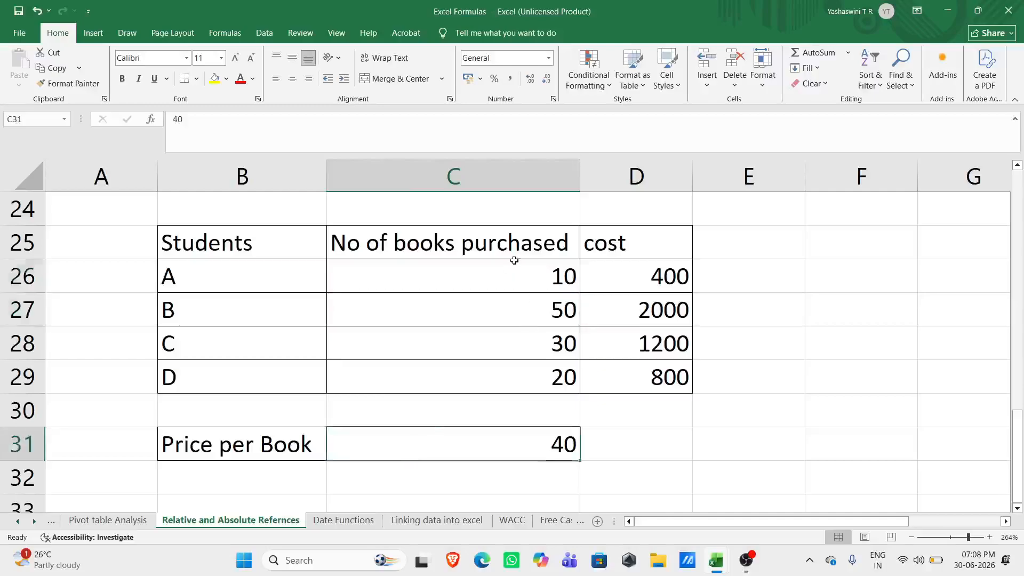
drag(510, 265, 506, 384)
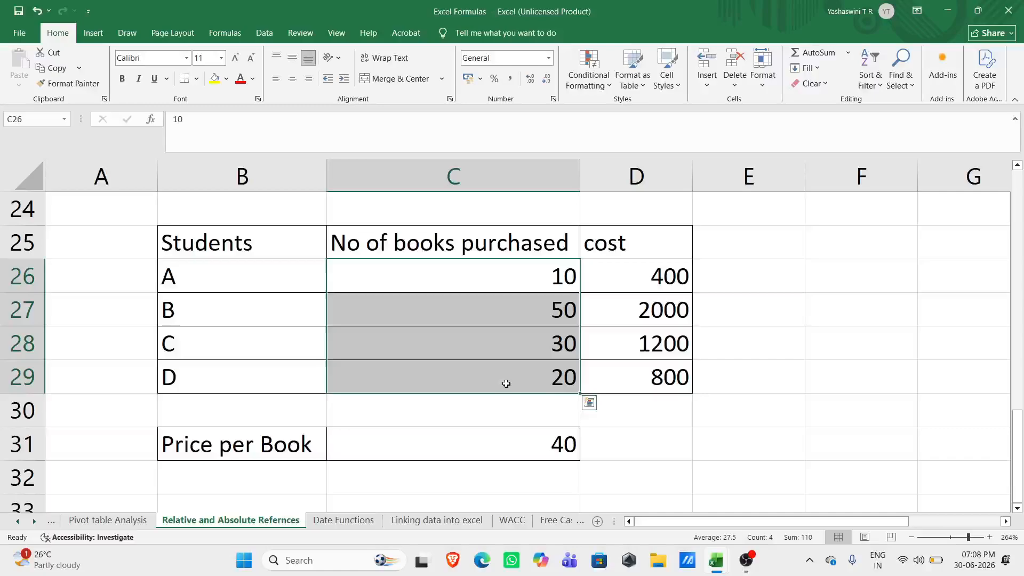
click(518, 442)
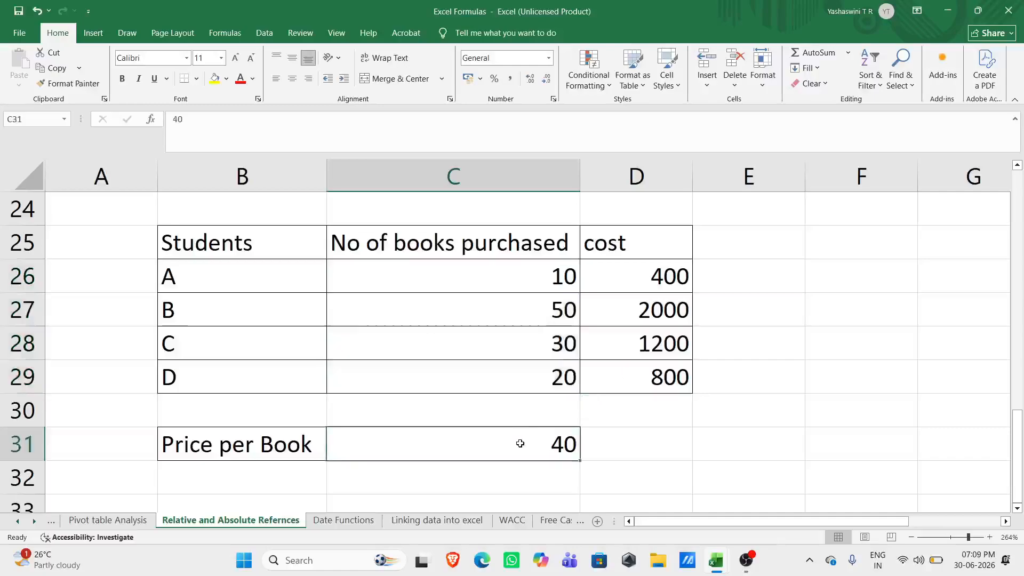
Step: Enter the formula =C26*C31 in E26 to multiply student A's book count by the price per book
click(719, 276)
text(=)
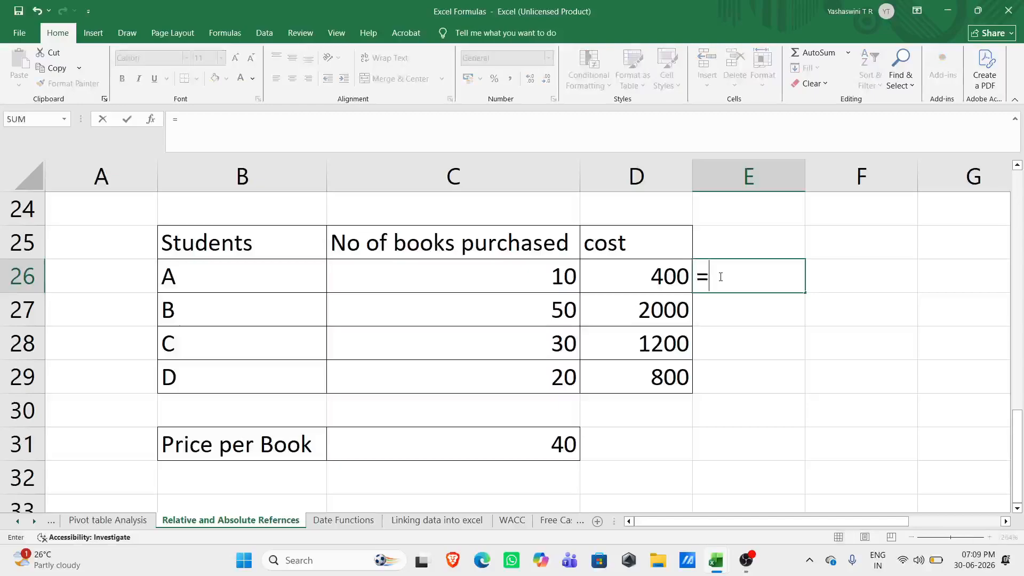
click(536, 279)
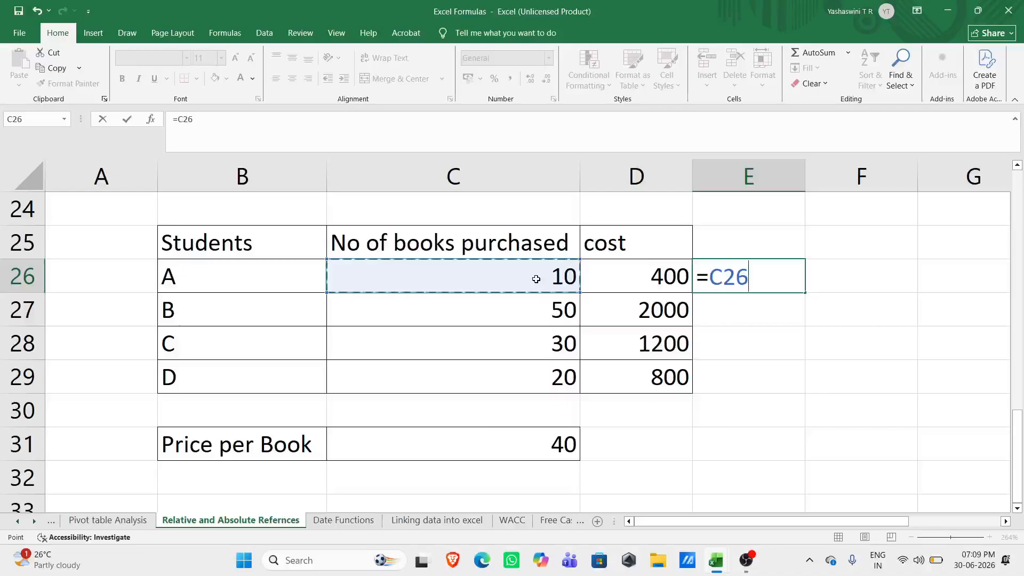
text(*)
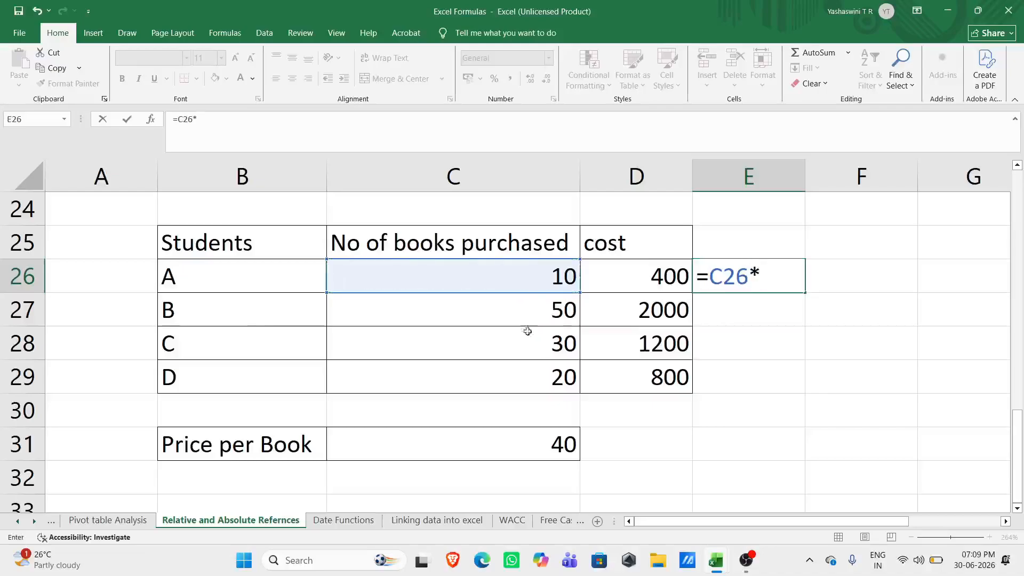
click(534, 443)
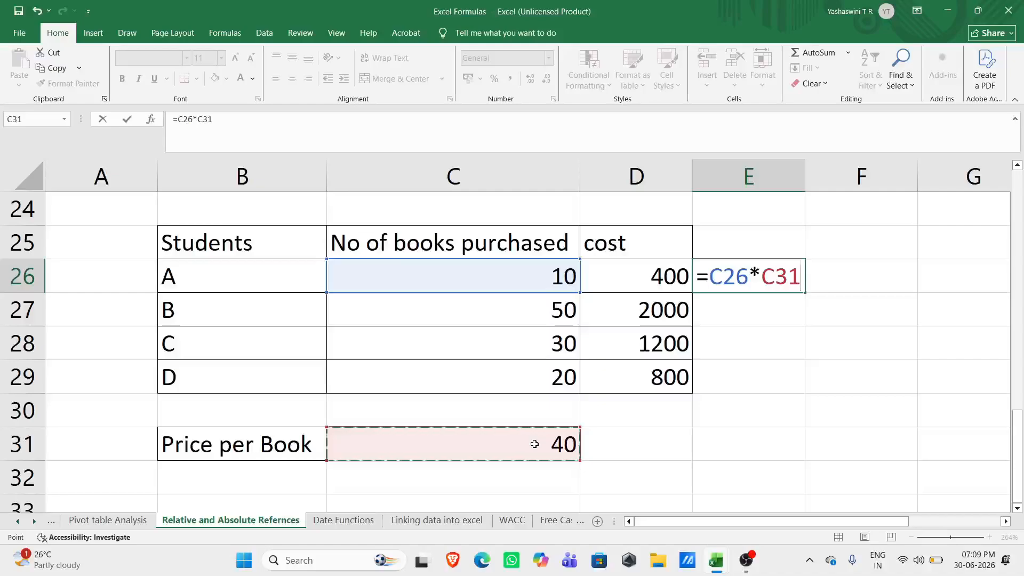
key(Return)
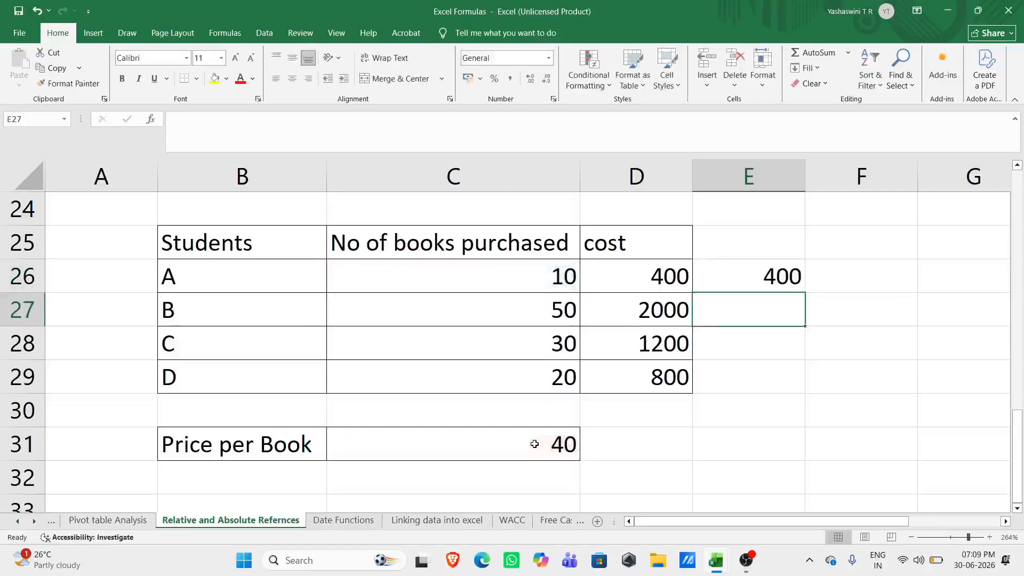
Step: Fill the relative formula from E26 down through E29 beside the cost column
click(731, 285)
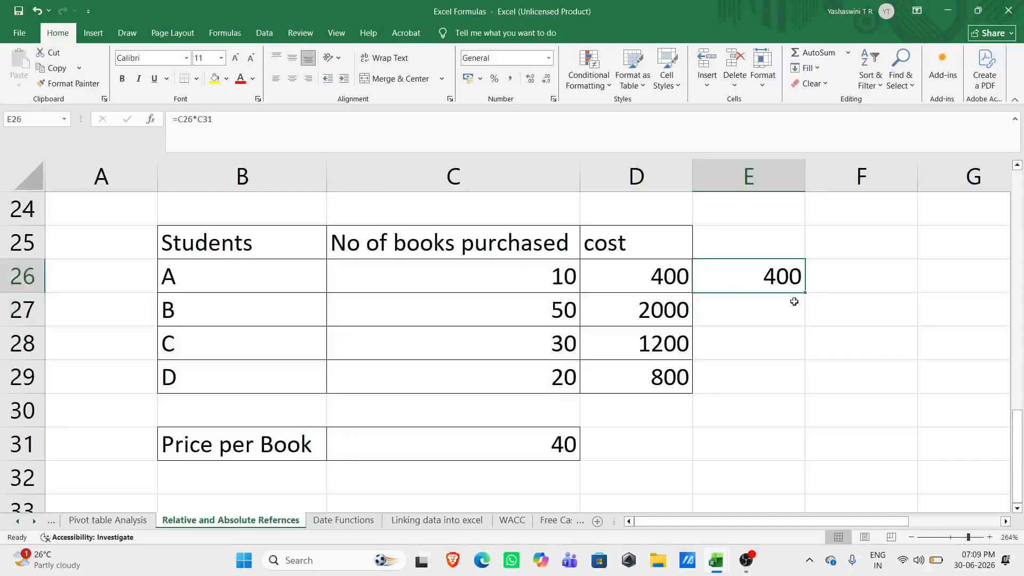
click(778, 309)
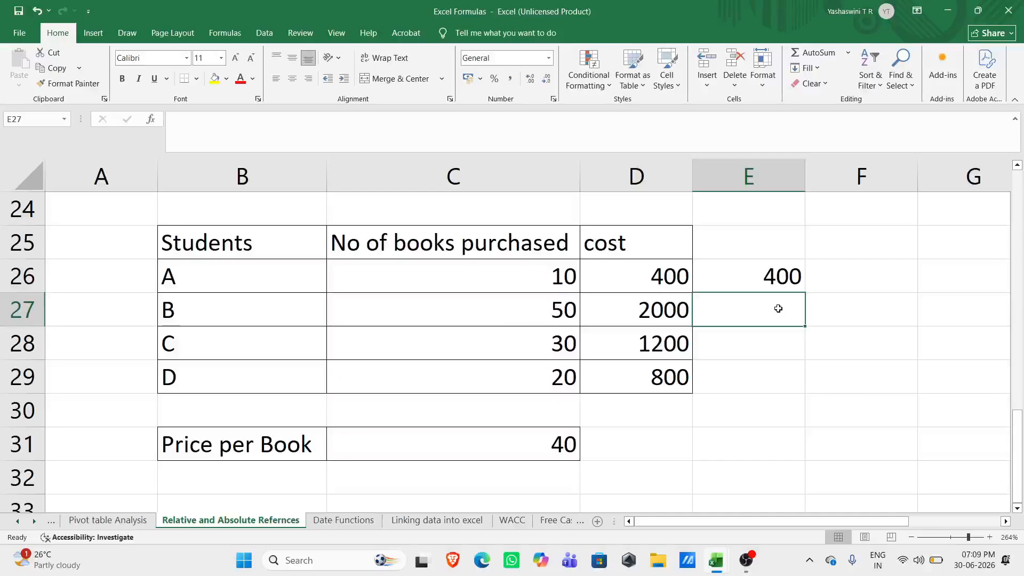
click(768, 285)
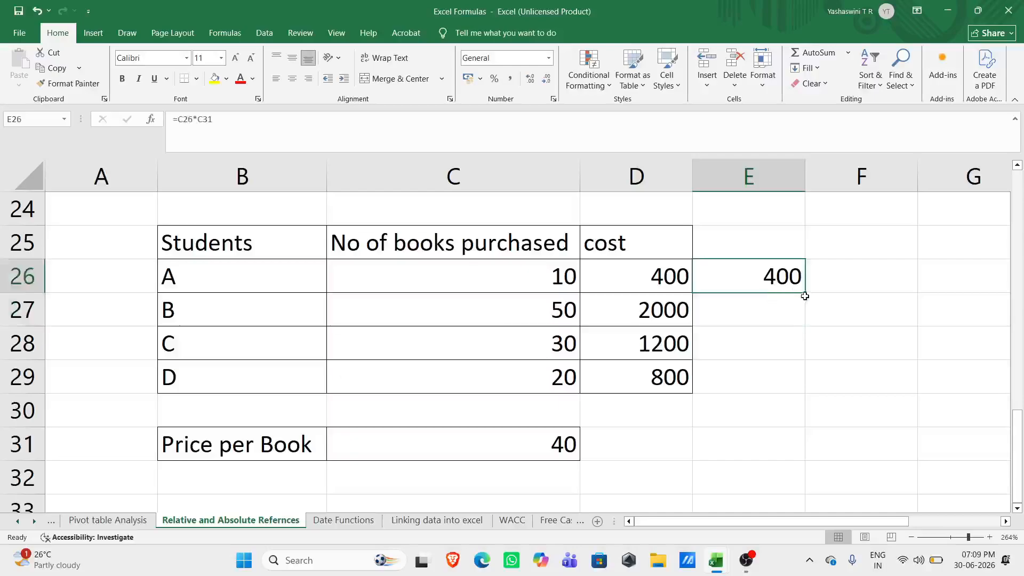
drag(804, 296, 811, 393)
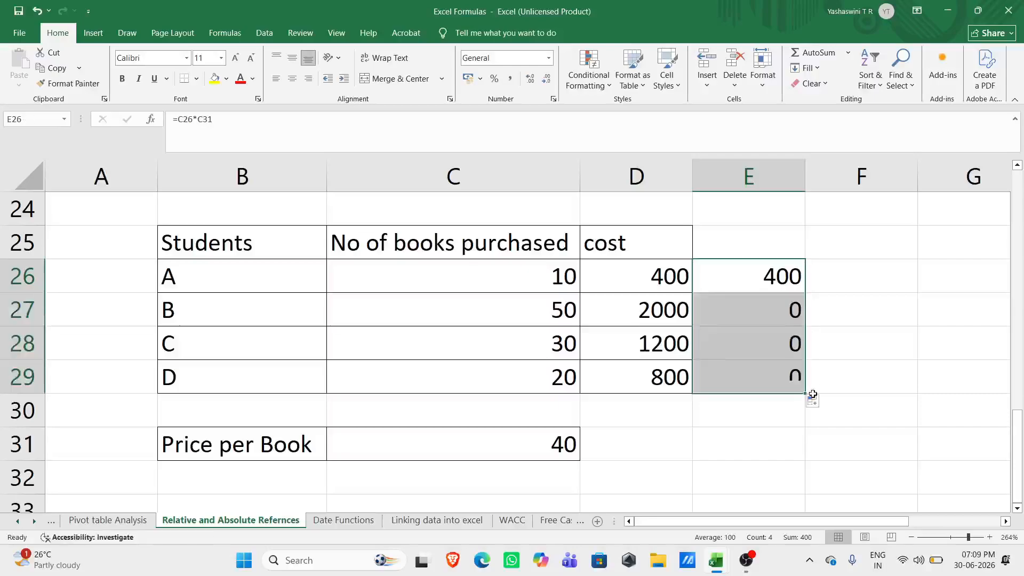
Step: Compare the cell references used by the formulas in E26, E27 and E28, especially the one for the price per book
click(753, 310)
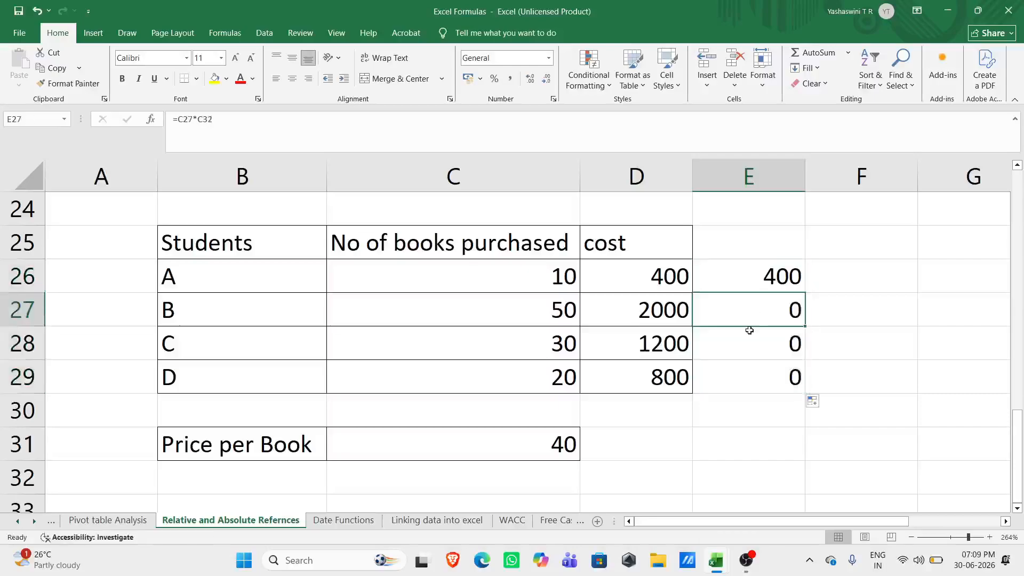
double_click(740, 302)
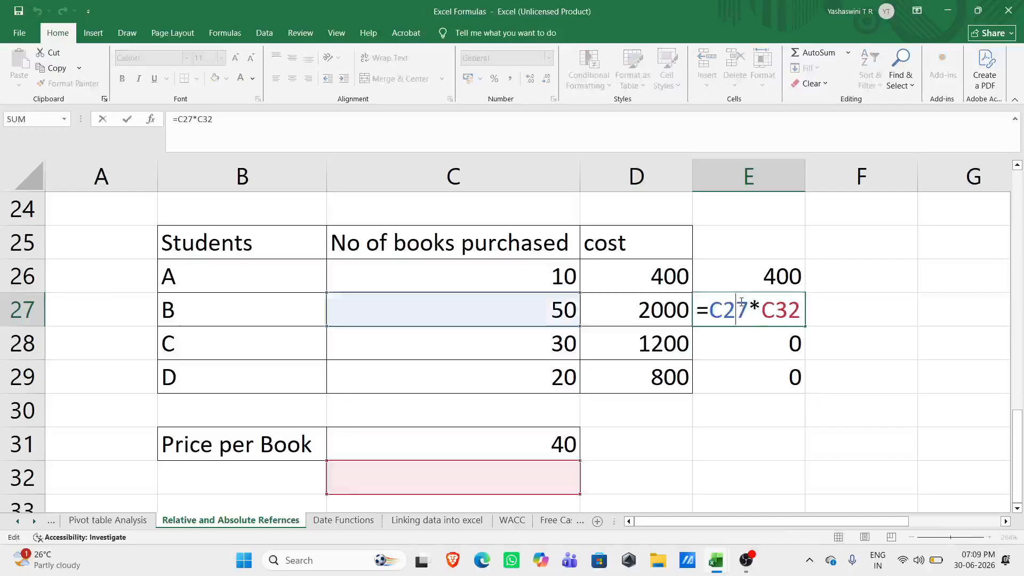
key(Escape)
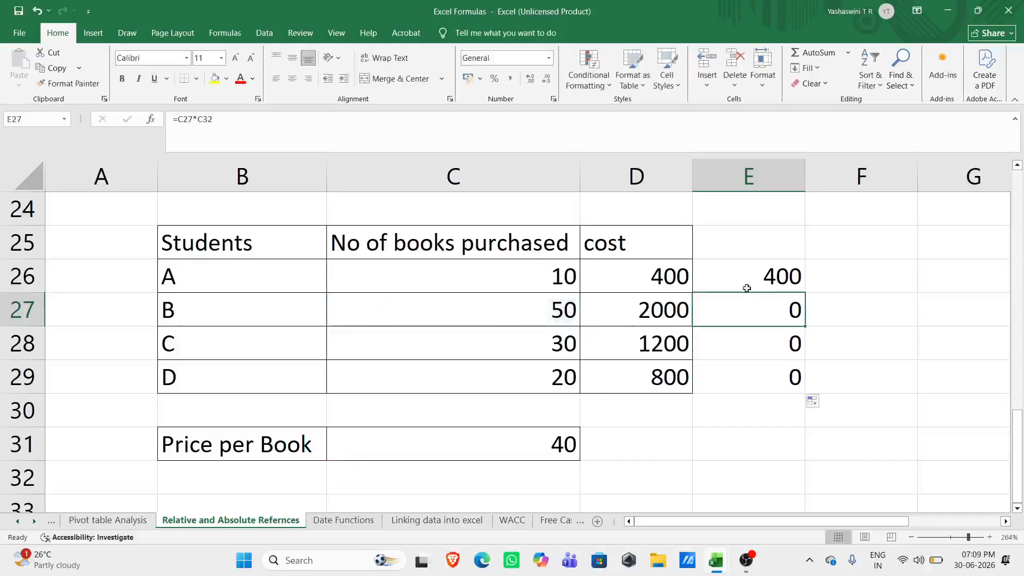
click(750, 282)
double_click(769, 283)
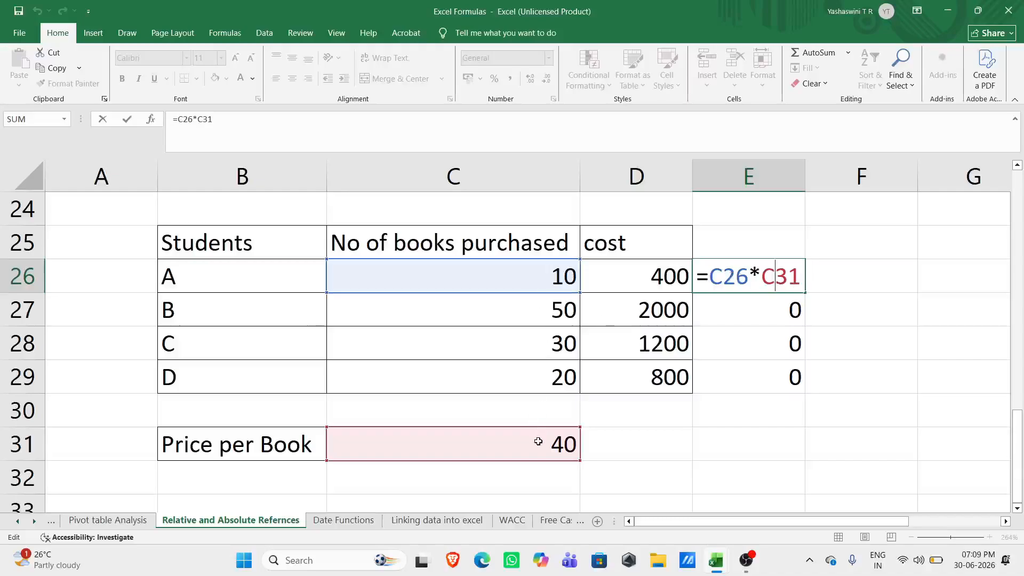
key(Escape)
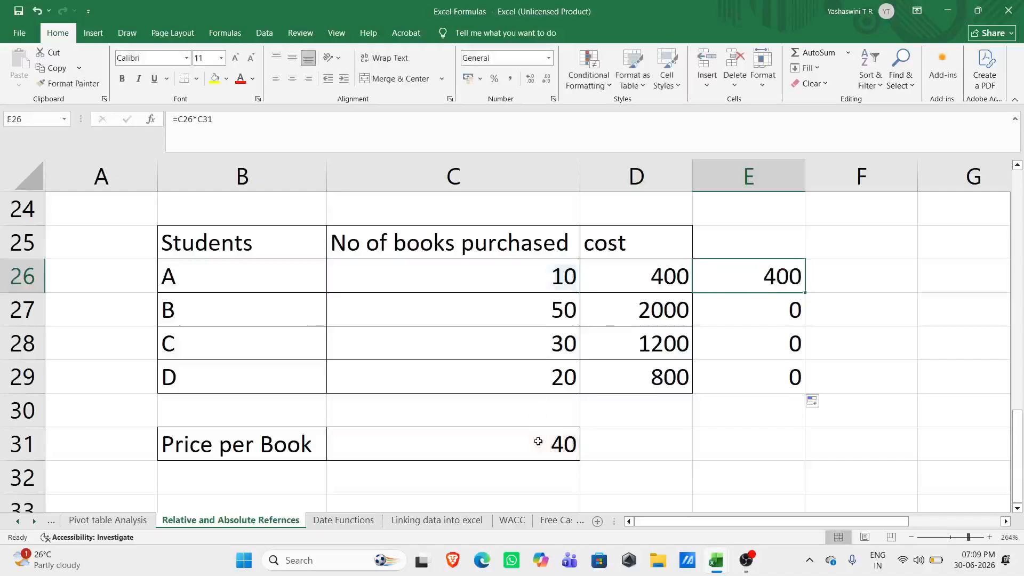
click(767, 309)
double_click(767, 309)
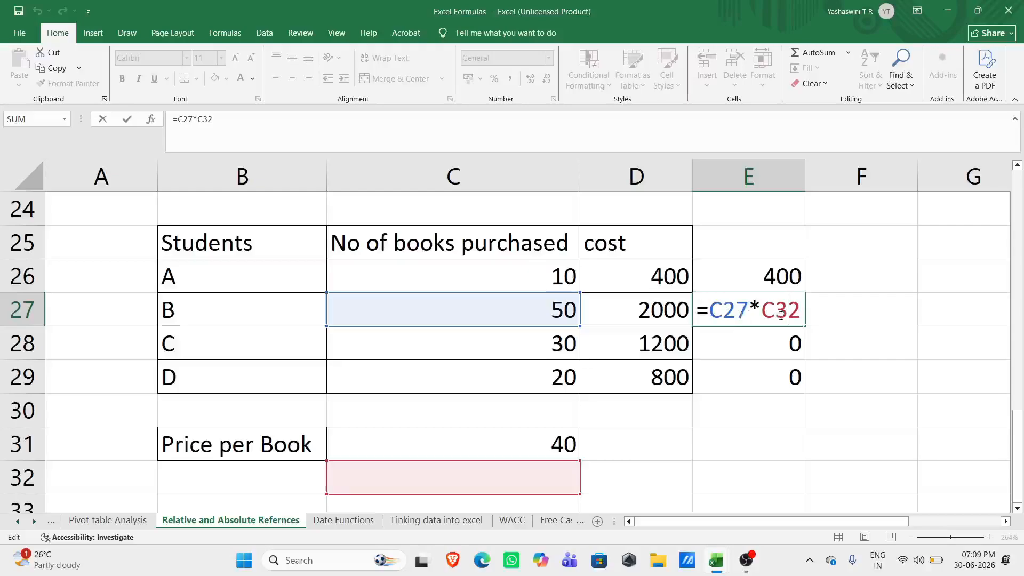
key(Escape)
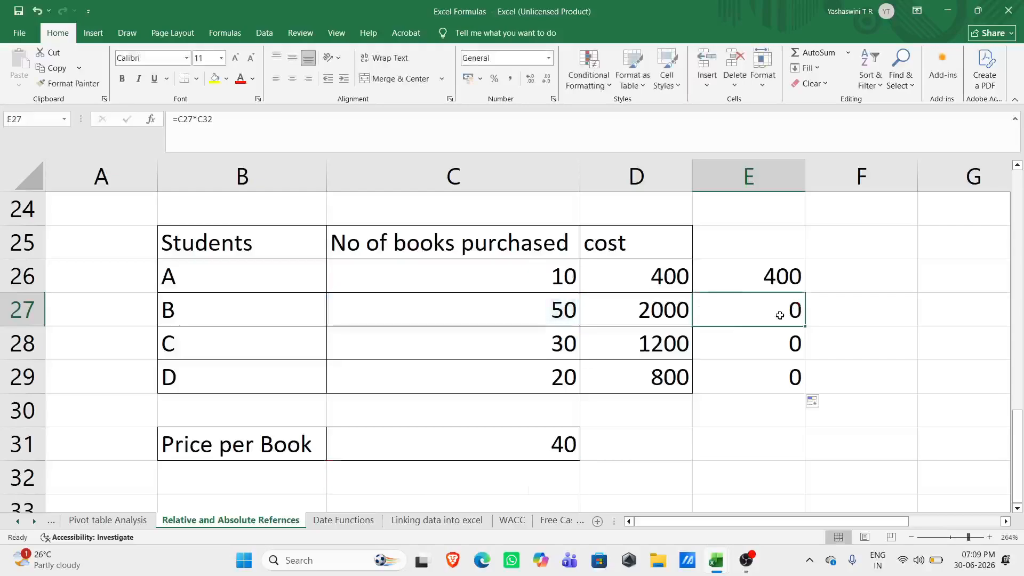
click(765, 339)
double_click(766, 340)
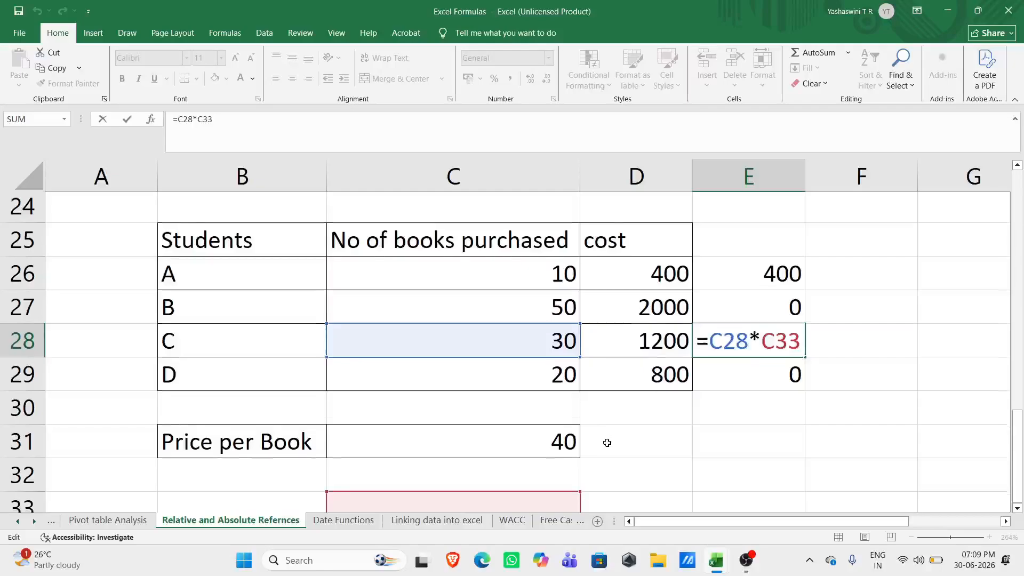
scroll(607, 443, down, 1)
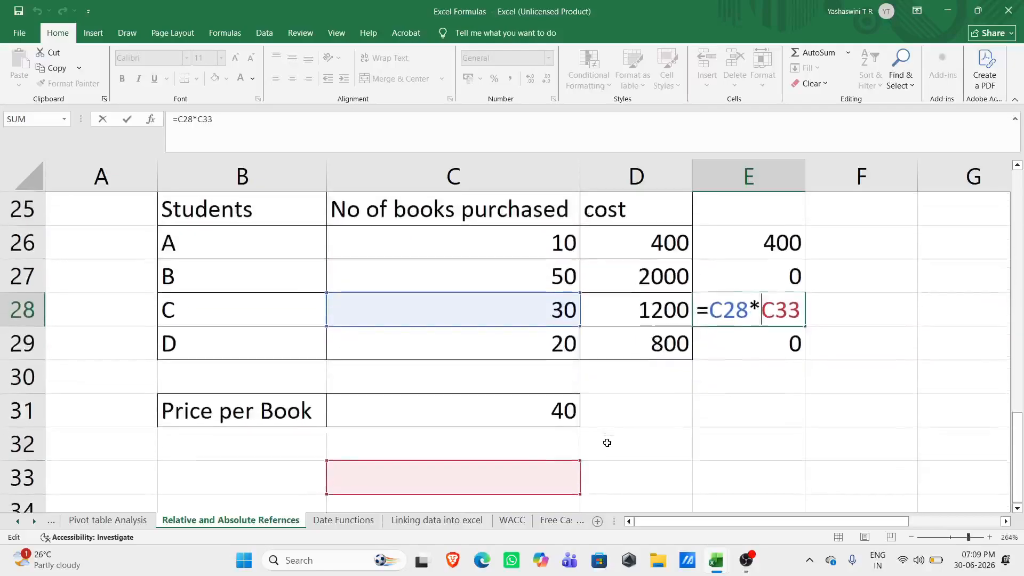
key(Escape)
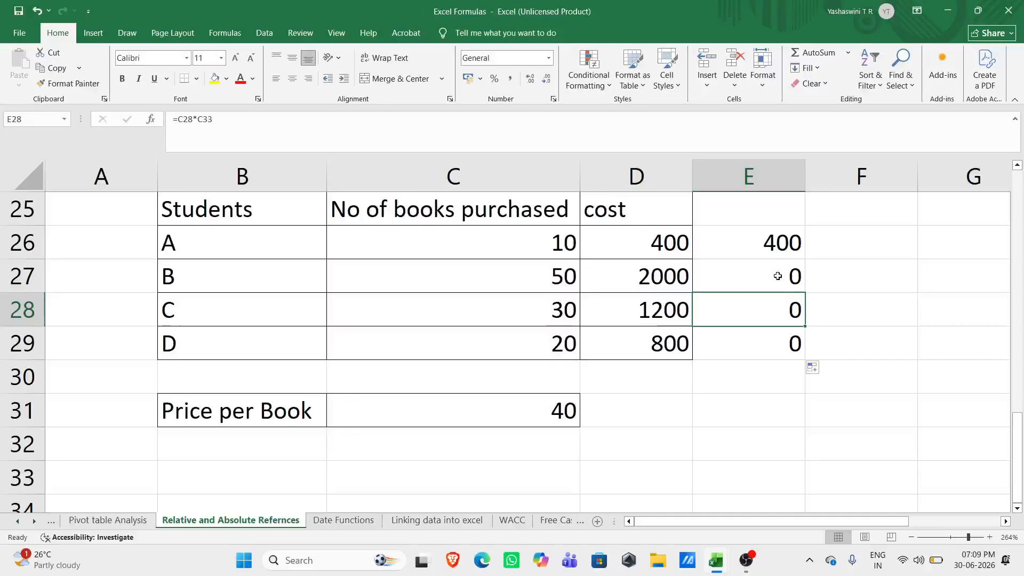
Step: Clear the copied formulas from cells E27:E29 beside the cost column
drag(778, 277, 781, 336)
key(Delete)
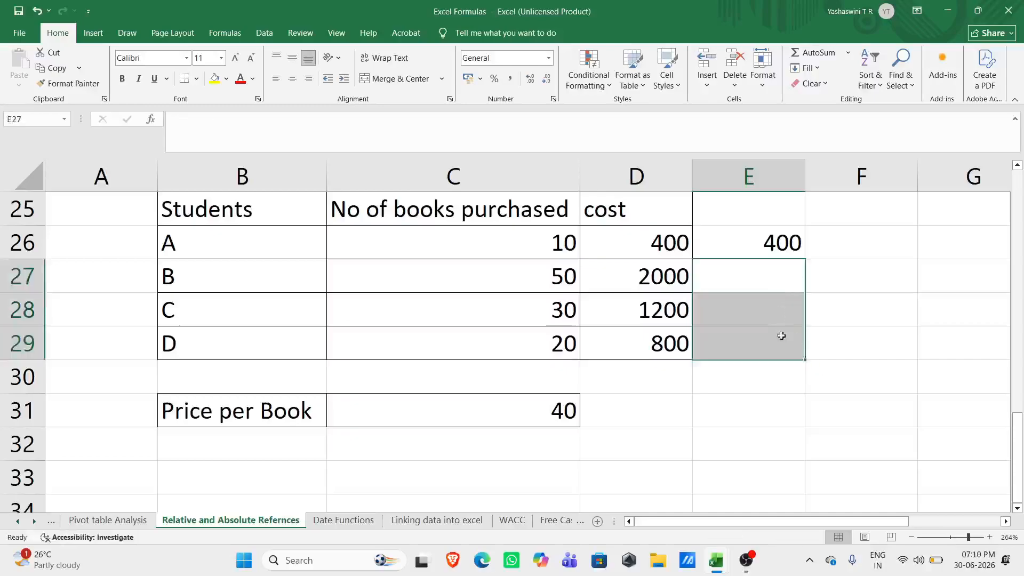
Step: Enter the formula =C27*$C$31 in E27, locking the price per book cell as an absolute reference
click(751, 281)
text(=)
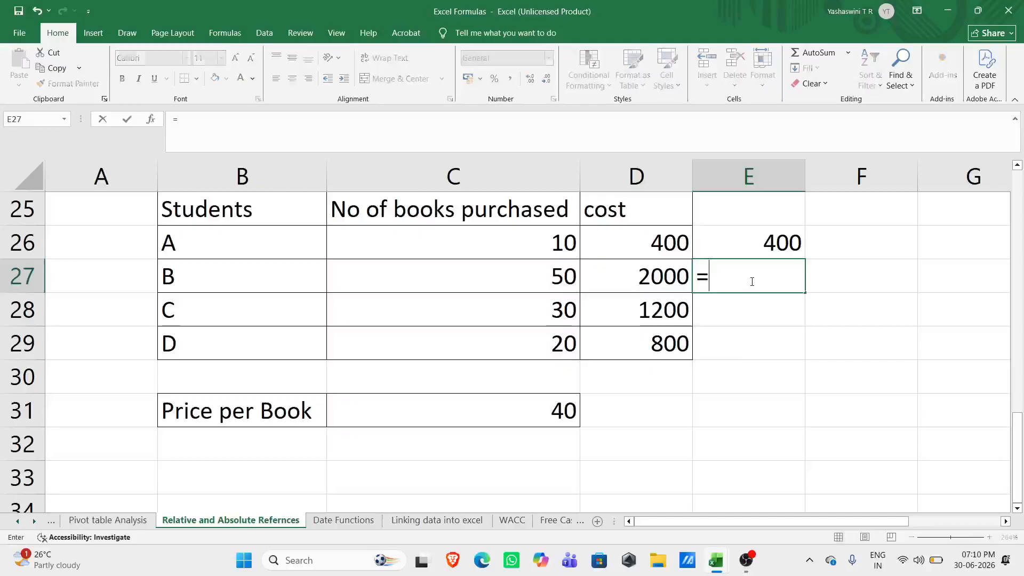
click(550, 273)
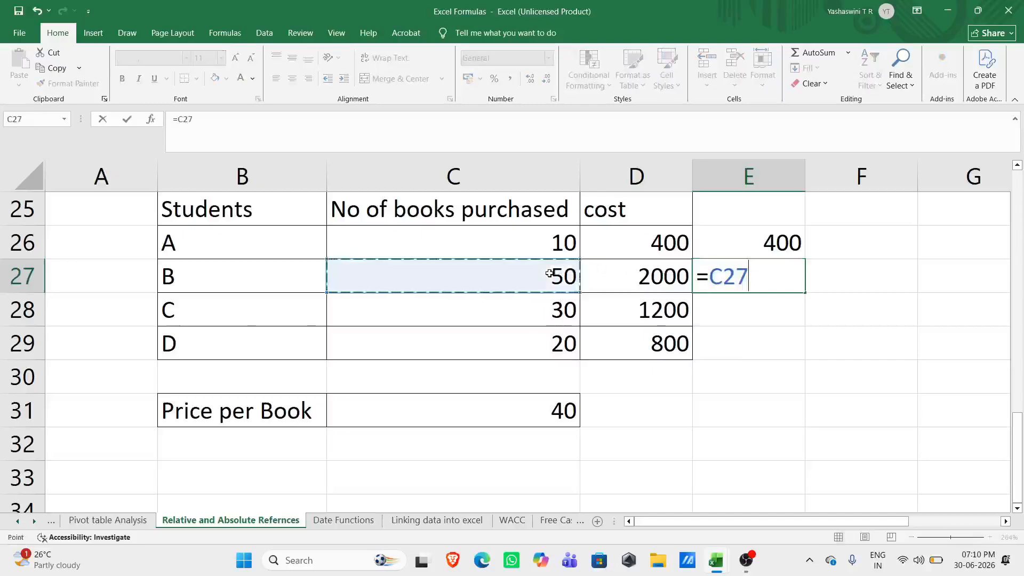
text(*)
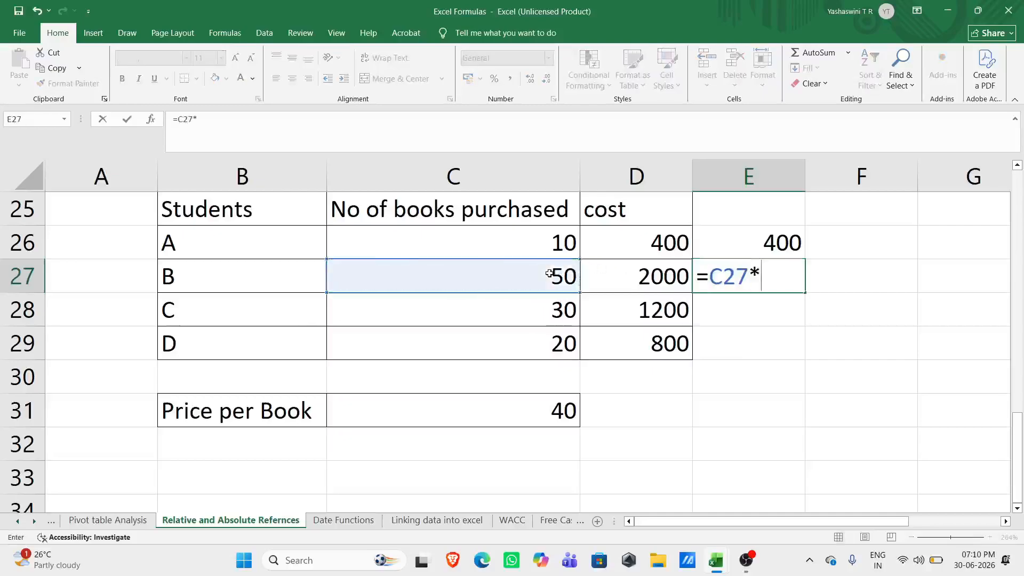
click(539, 410)
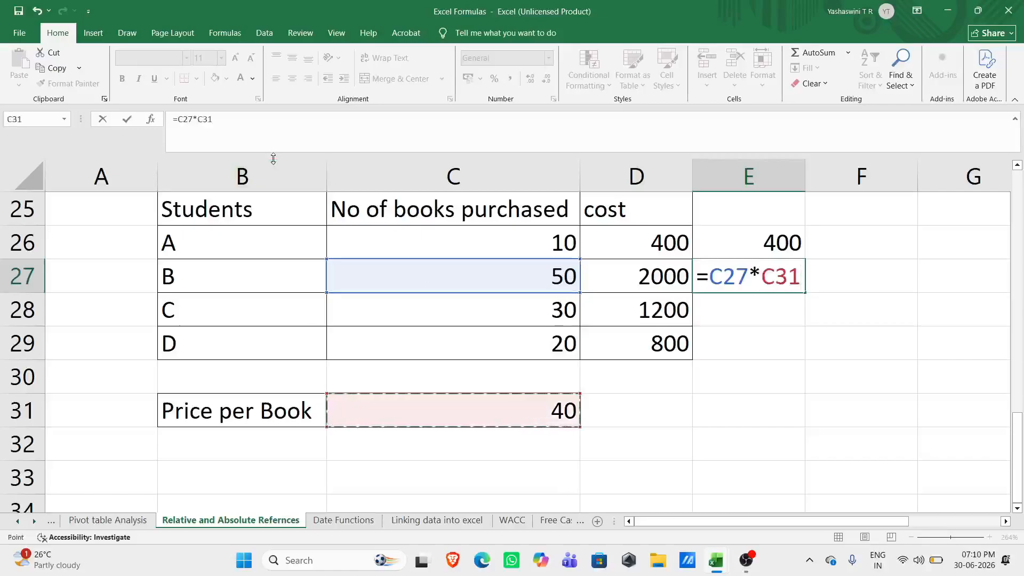
click(202, 120)
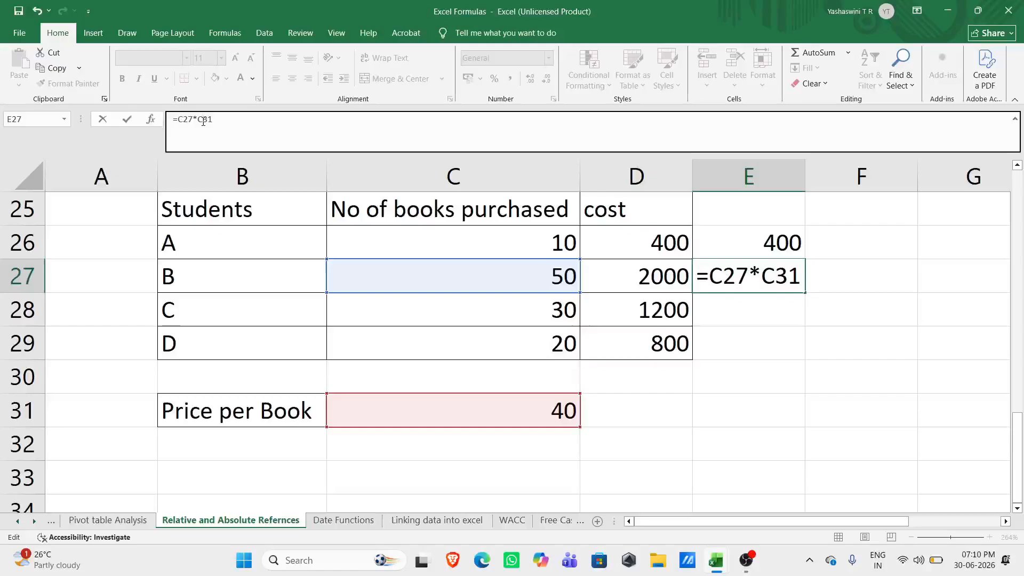
key(F4)
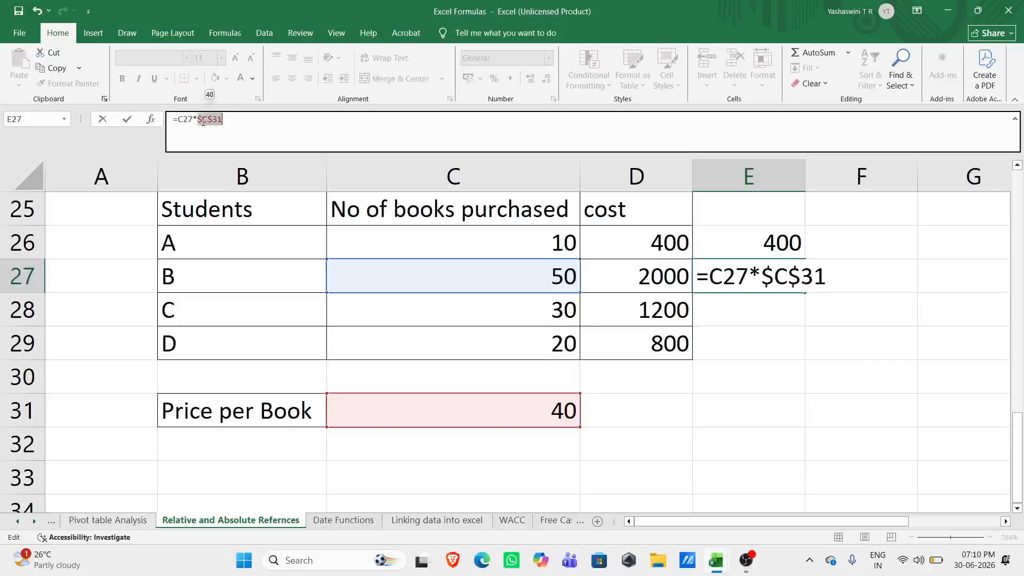
key(Return)
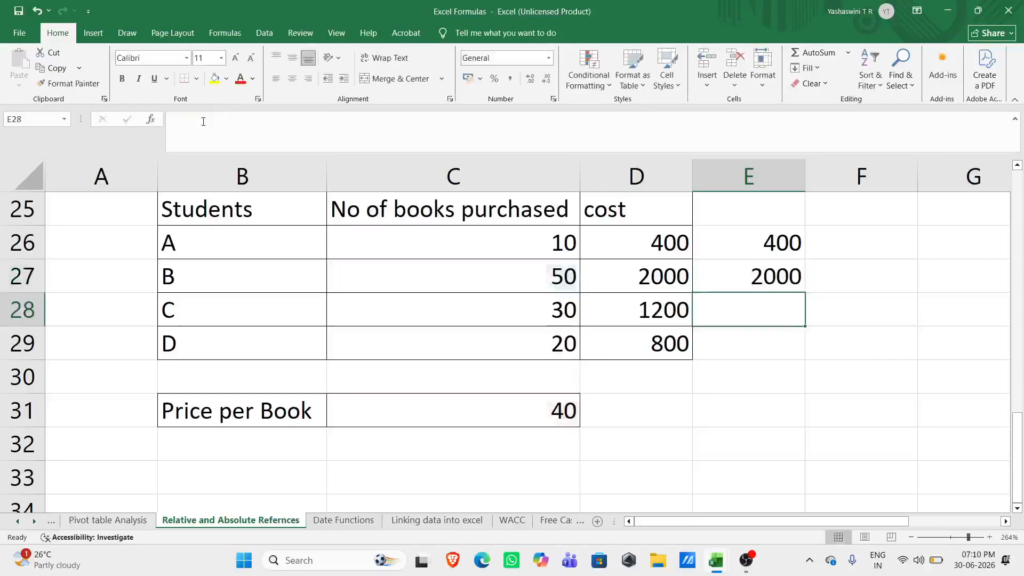
Step: Replace the relative formula in E26 with =C26*$C$31 so student A's cost uses the locked price cell
click(785, 241)
key(Delete)
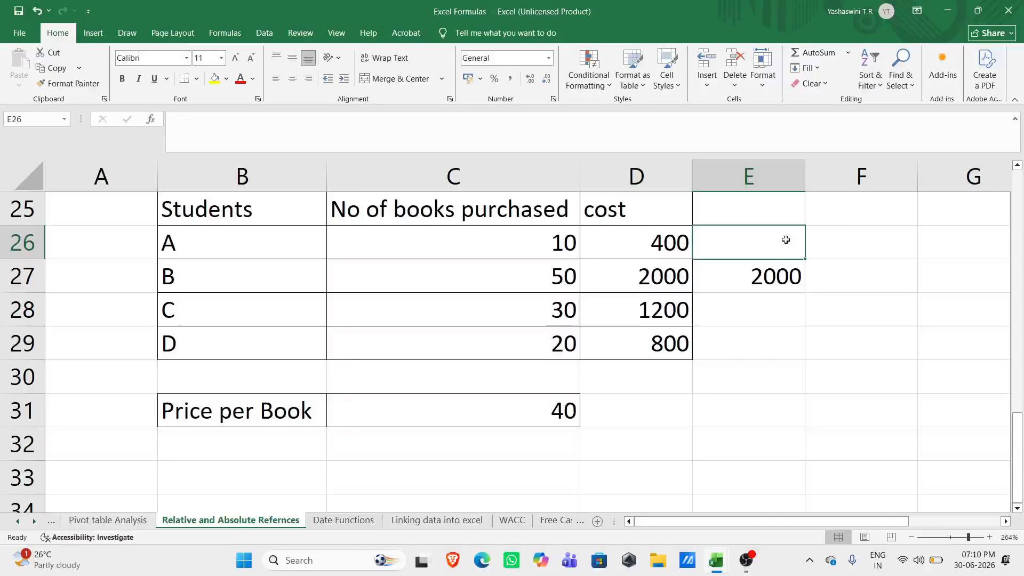
text(=)
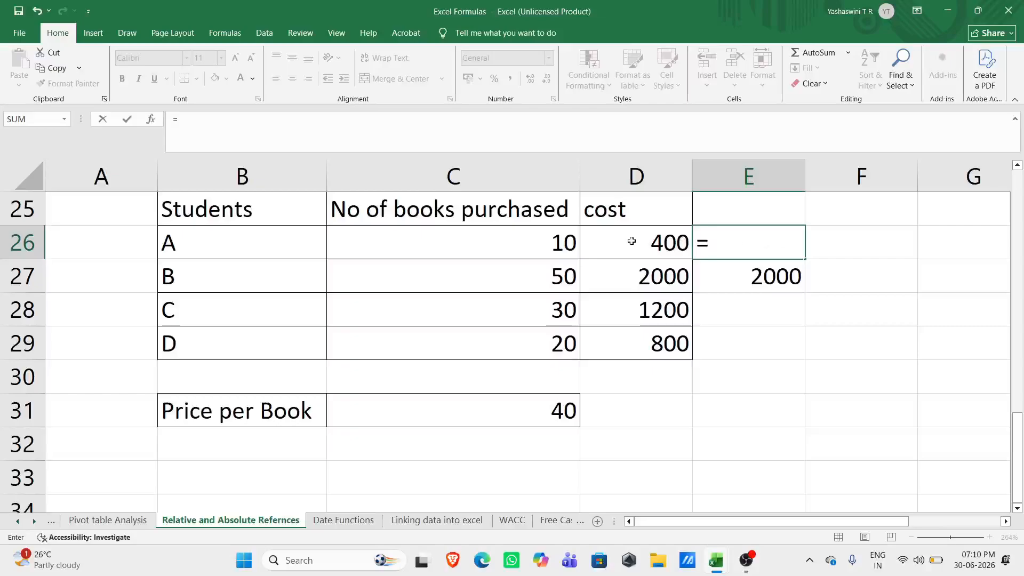
click(573, 246)
text(*)
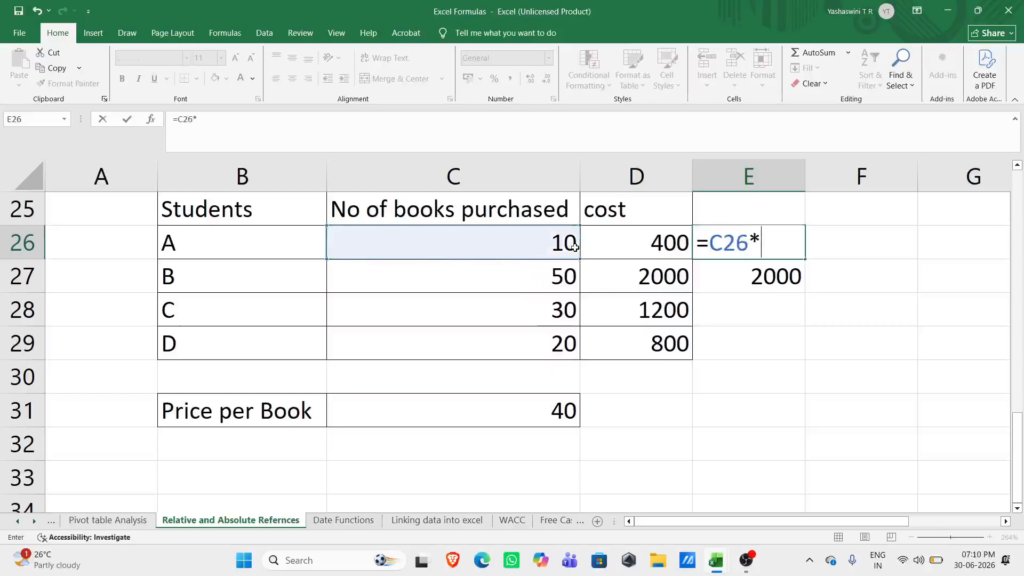
click(546, 413)
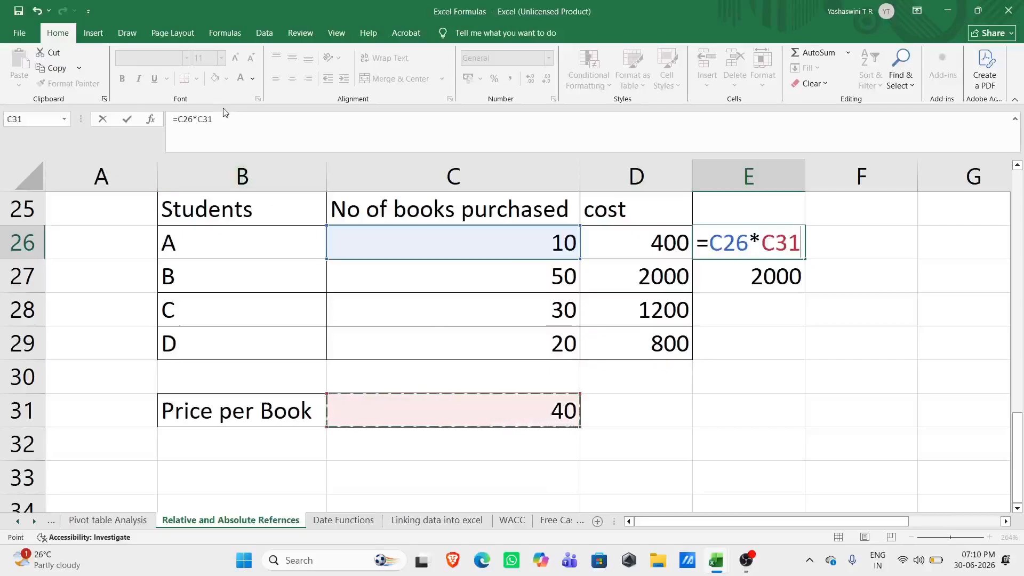
click(204, 119)
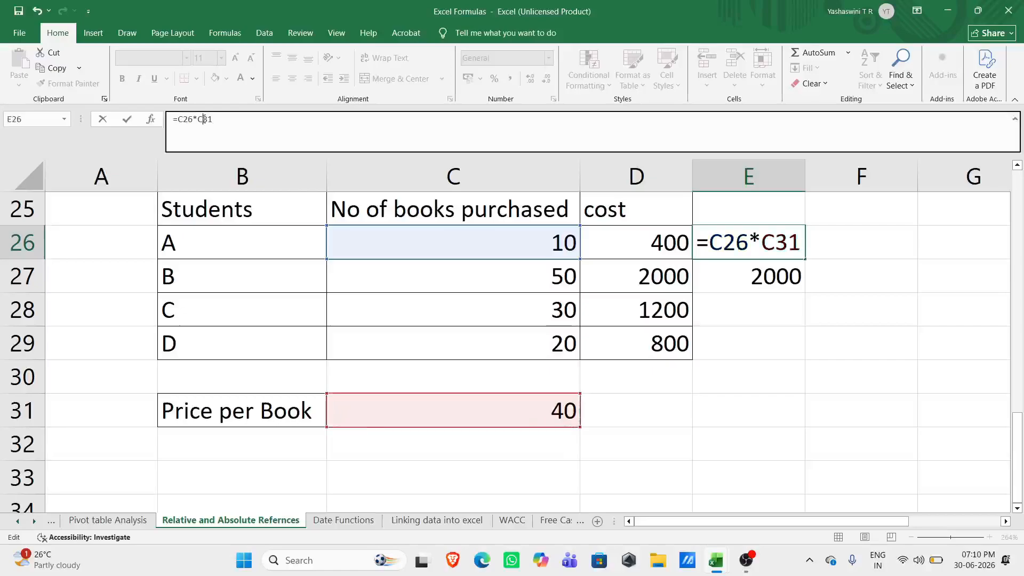
key(F4)
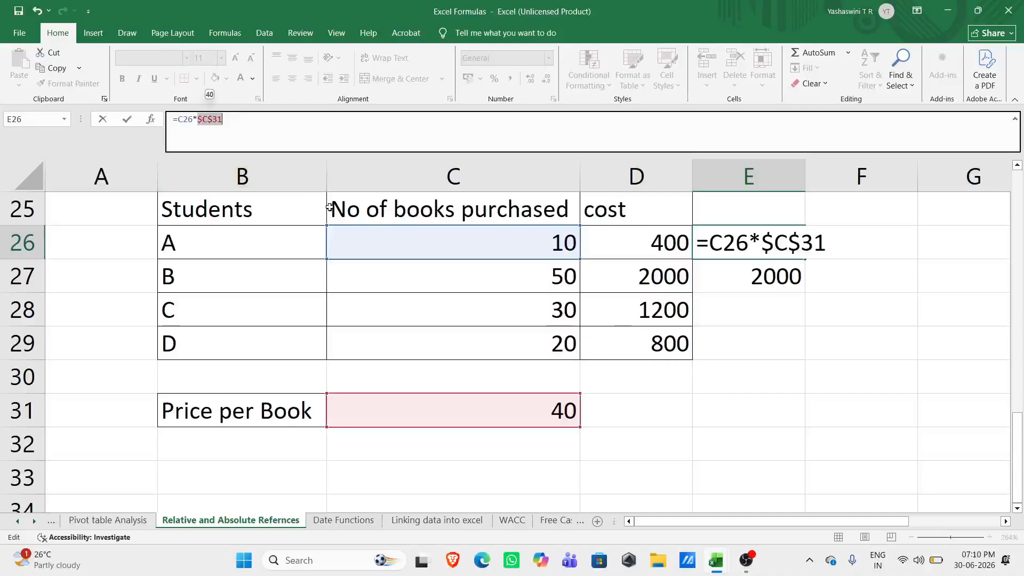
key(Return)
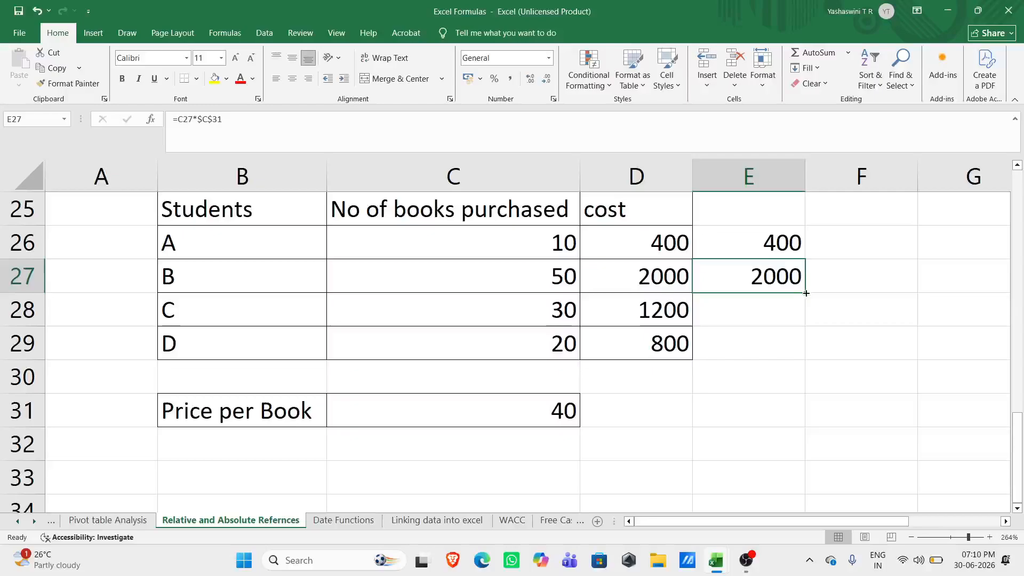
Step: Fill the absolute-reference formula from E27 down through E29 and check the references used in E28
drag(806, 292, 808, 355)
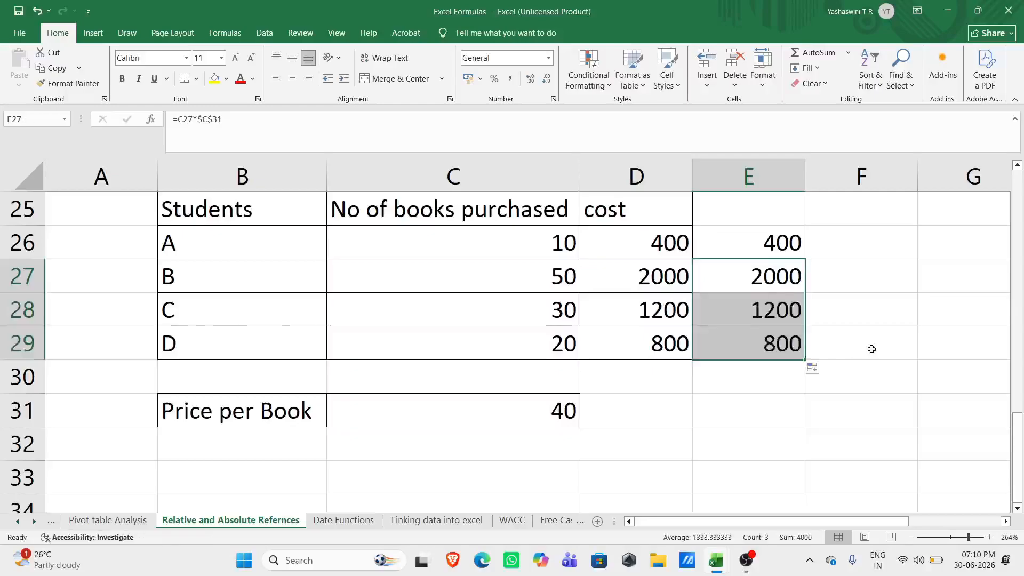
double_click(732, 319)
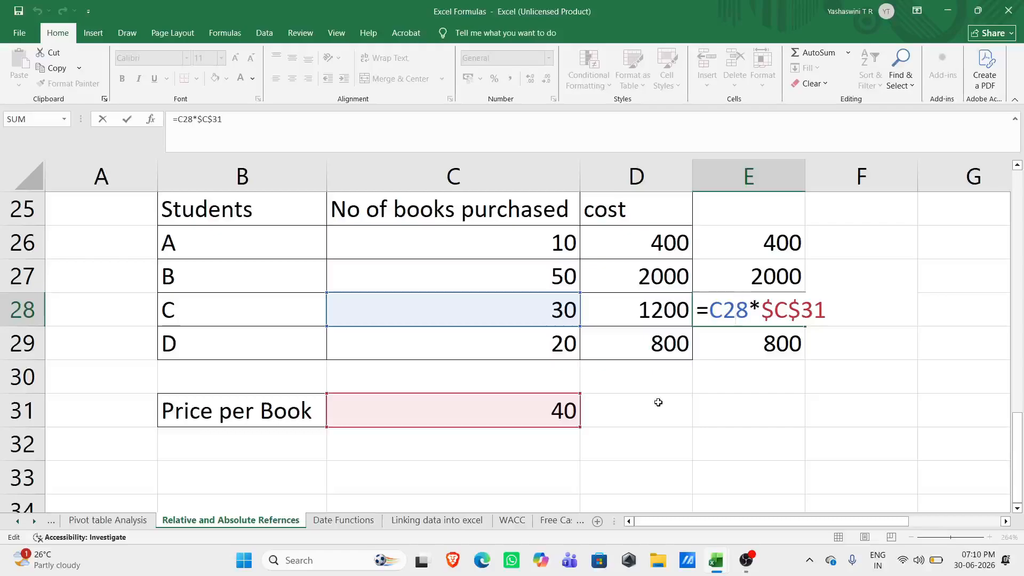
key(Escape)
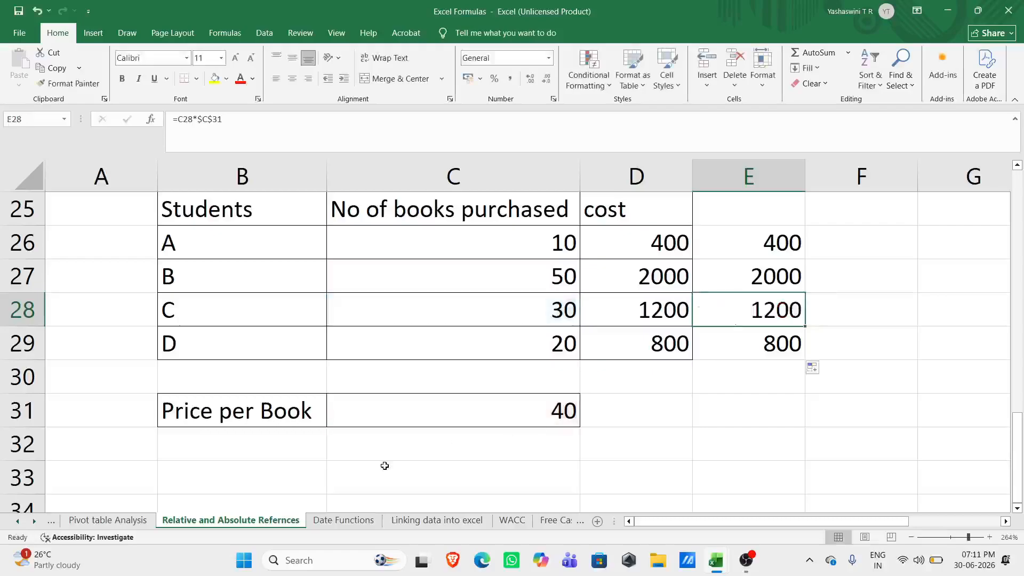
Step: Review the completed Linking data into excel and Date Functions sheets, and return to the Absolute References section
scroll(430, 421, up, 3)
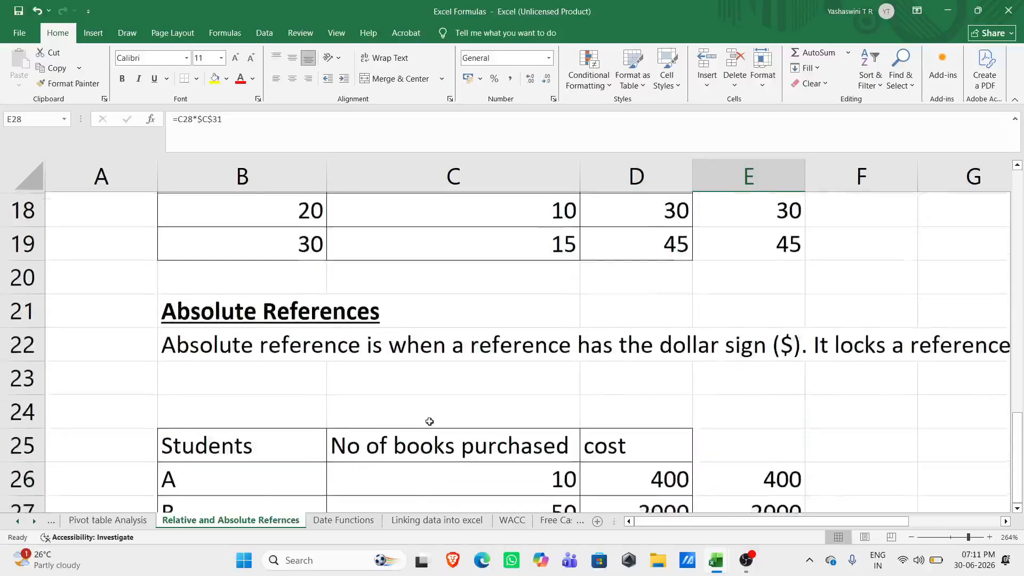
scroll(438, 429, right, 1)
click(436, 520)
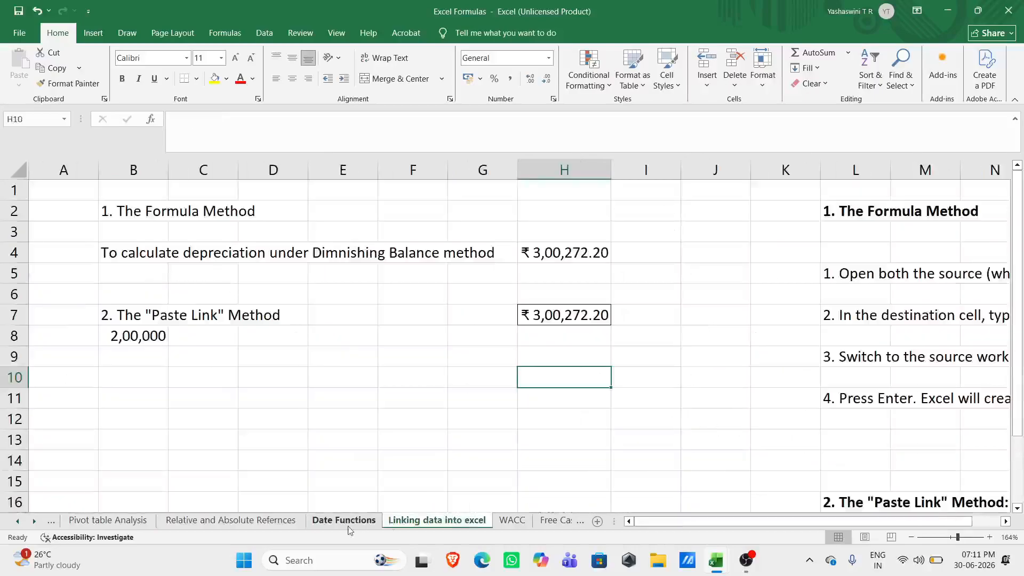
click(344, 521)
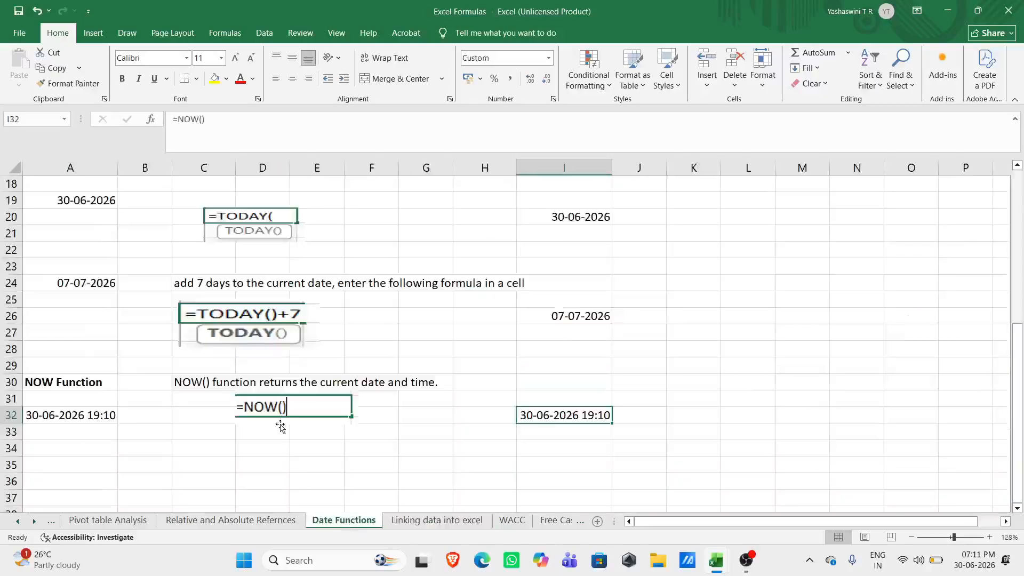
scroll(330, 410, up, 3)
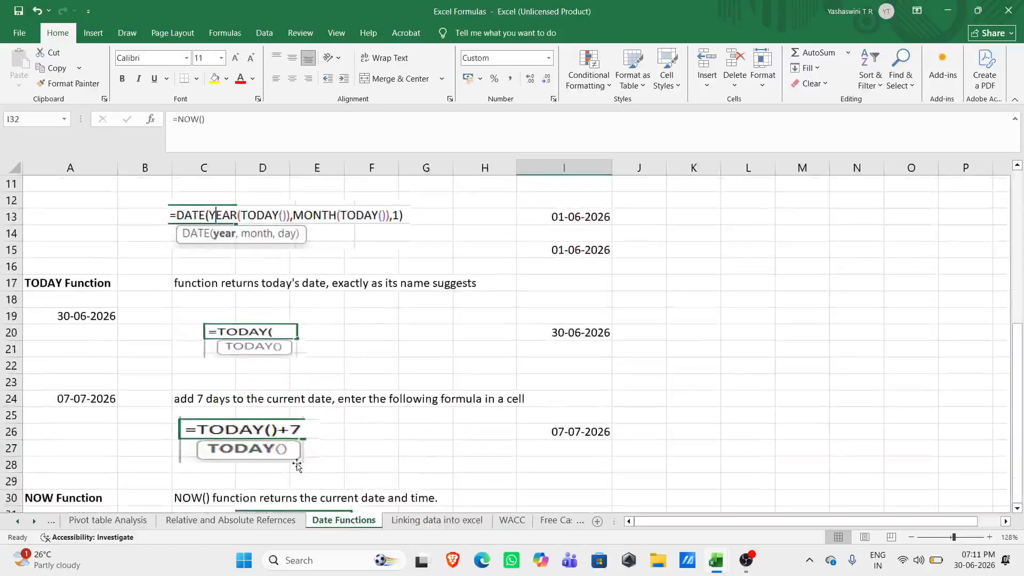
click(213, 521)
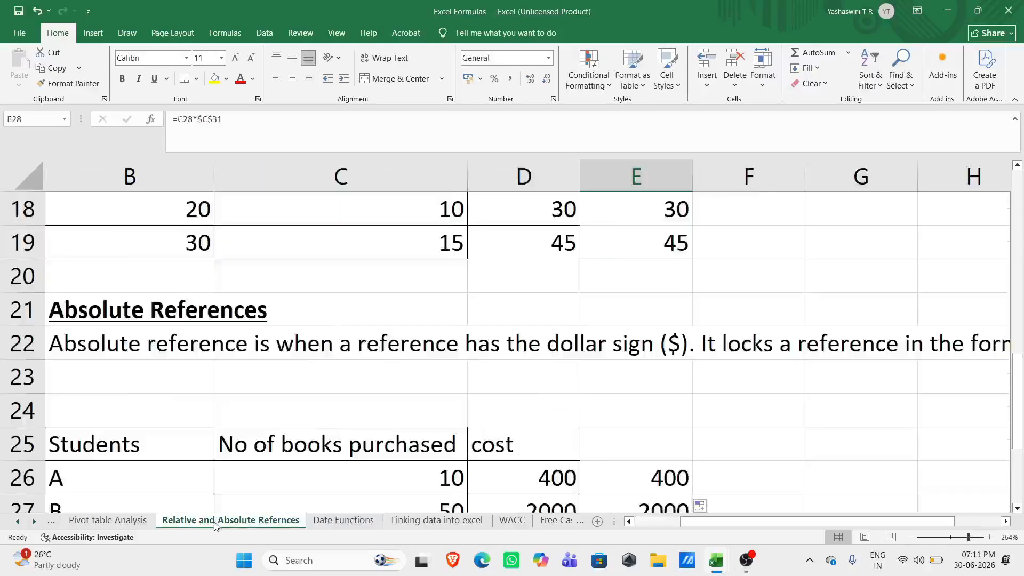
ctrl+scroll(529, 378, down, 4)
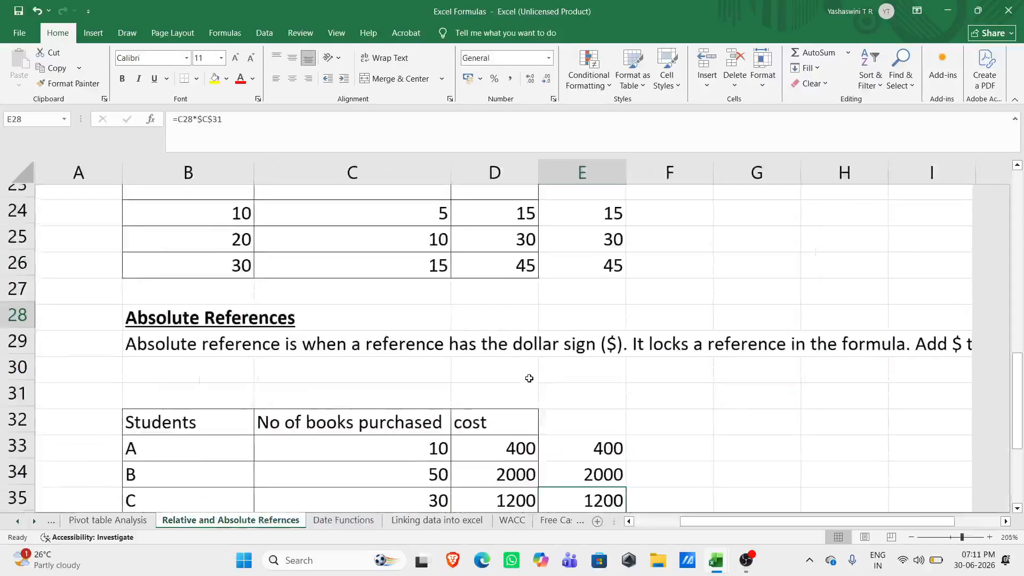